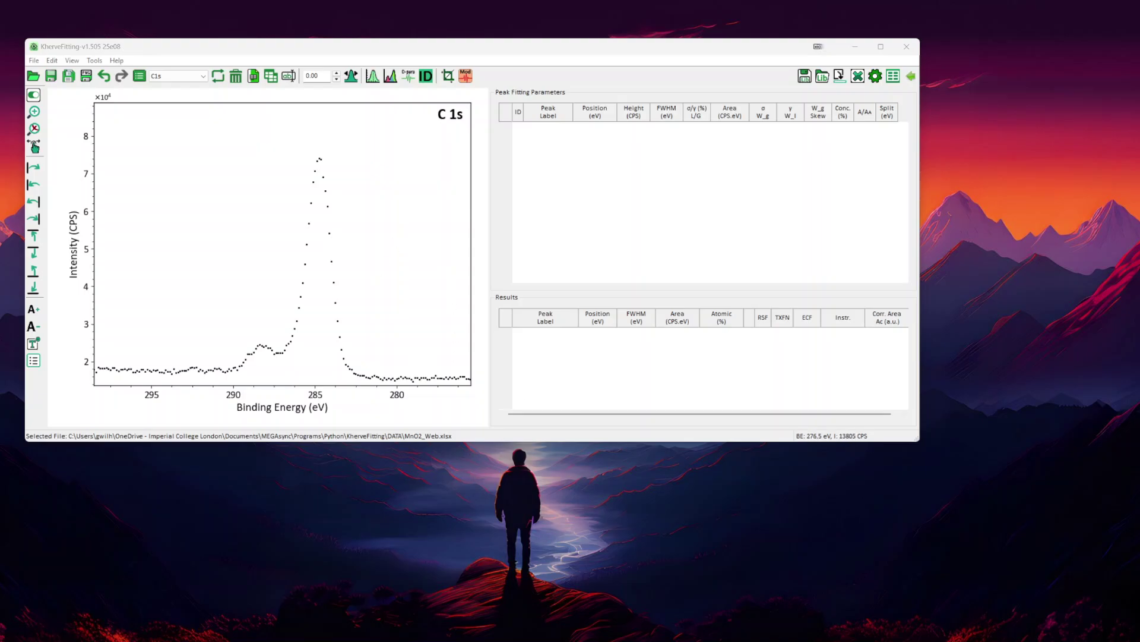
# Switch to the browser showing SourceForge's KherveFitting Data_Tutorial files, including MnO2_Web.xlsx.
pyautogui.hotkey('alt', 'Tab')
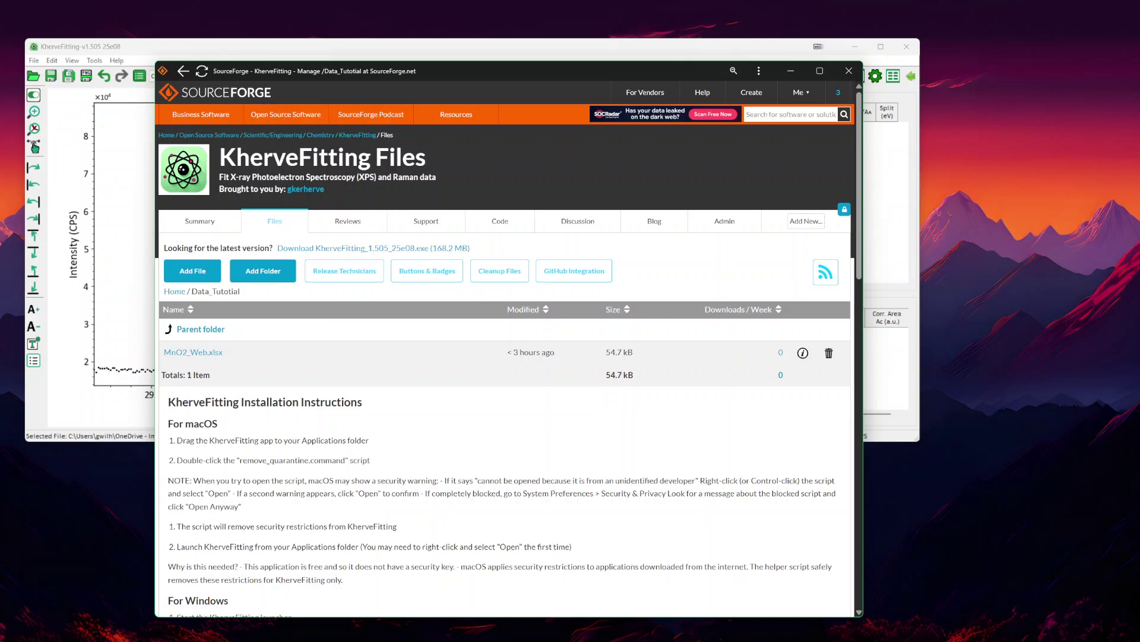
# View the project Summary and Files pages, reopen Data_Tutotial with MnO2_Web.xlsx, then minimize the browser.
pyautogui.click(189, 222)
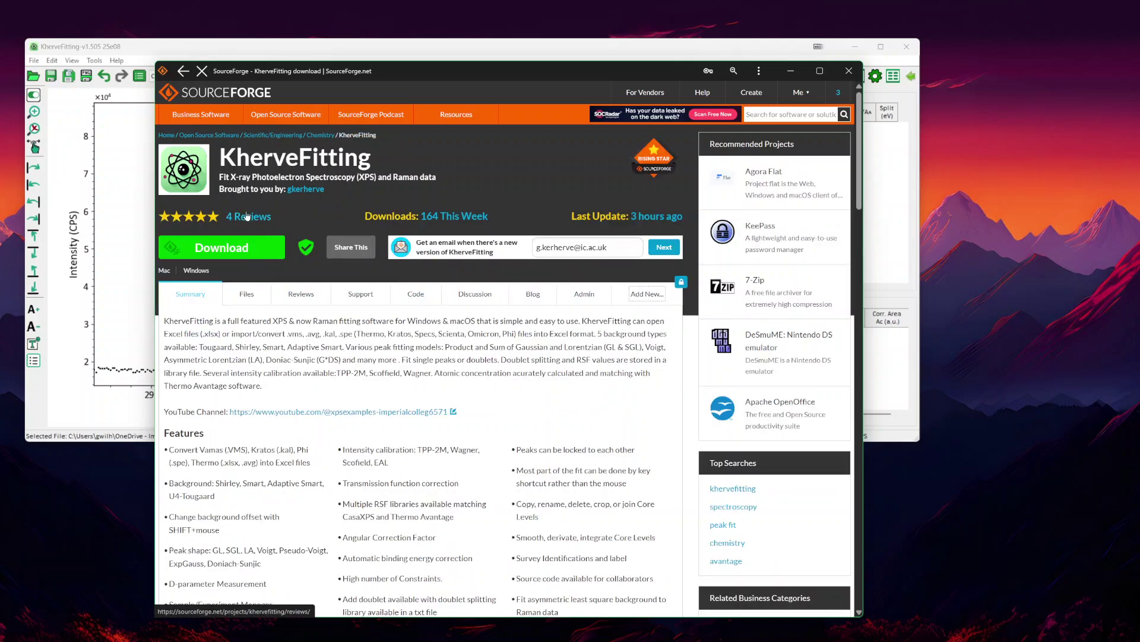
pyautogui.click(250, 296)
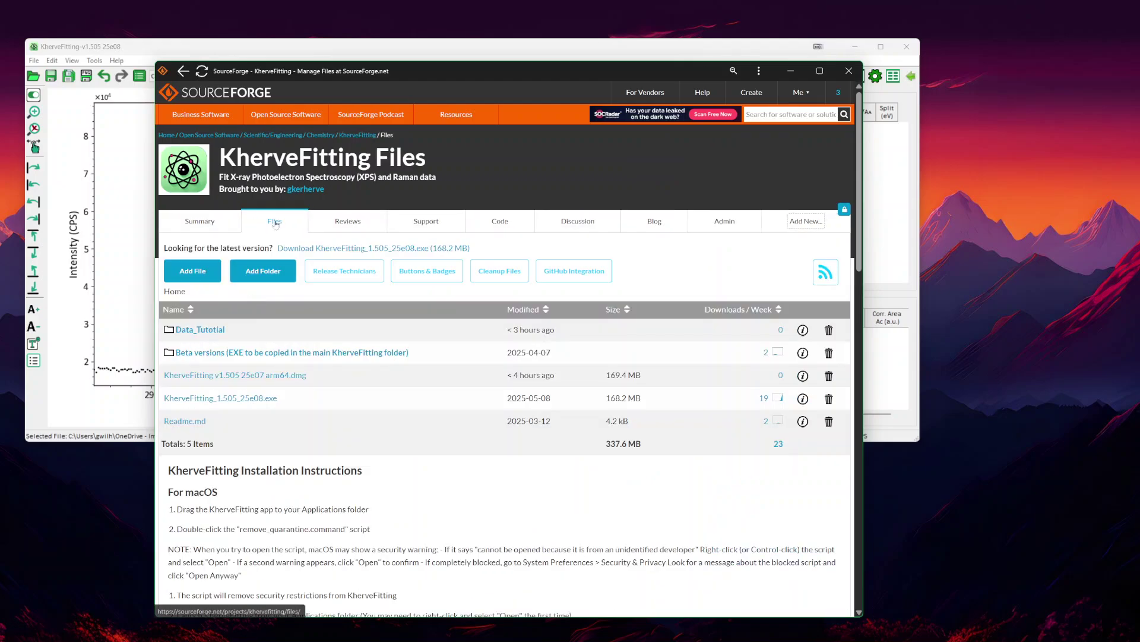
pyautogui.click(208, 331)
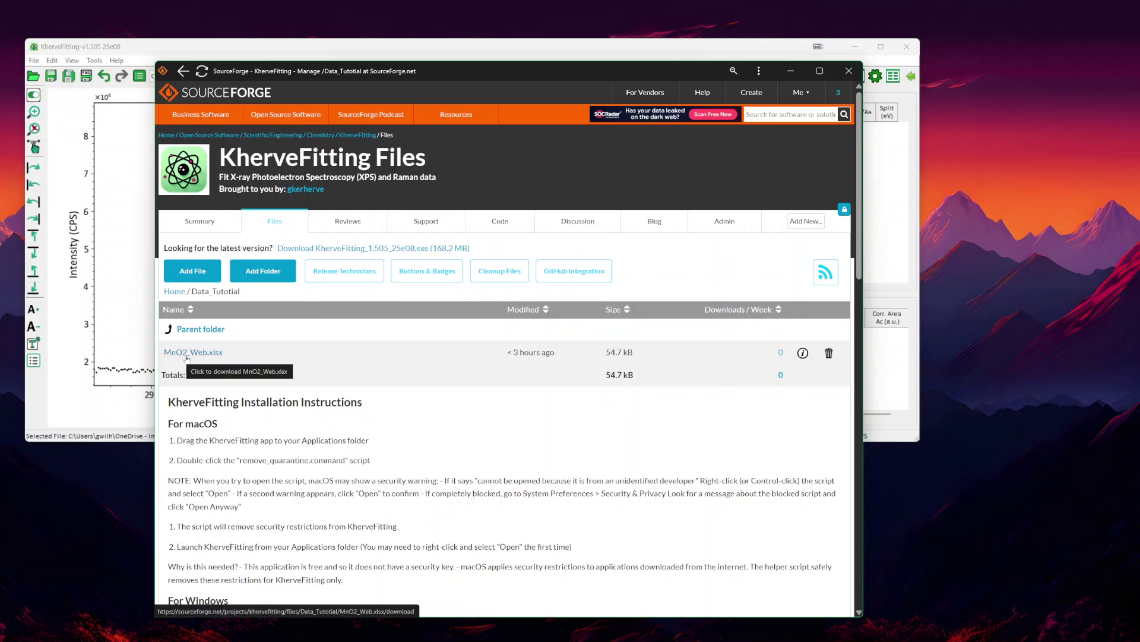
pyautogui.click(791, 71)
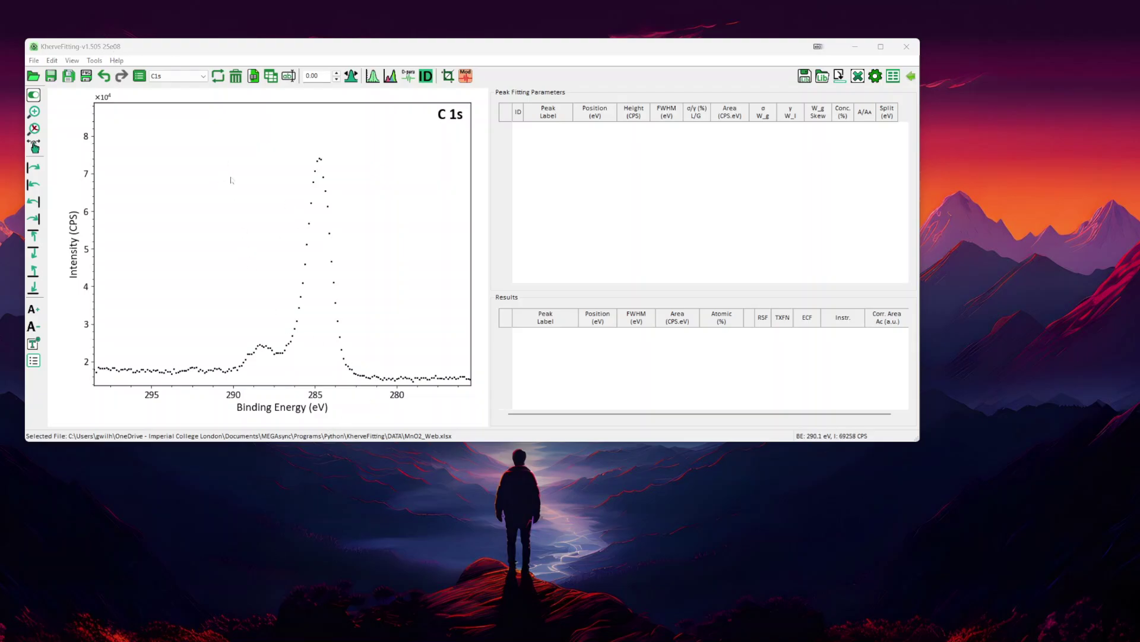
pyautogui.click(185, 78)
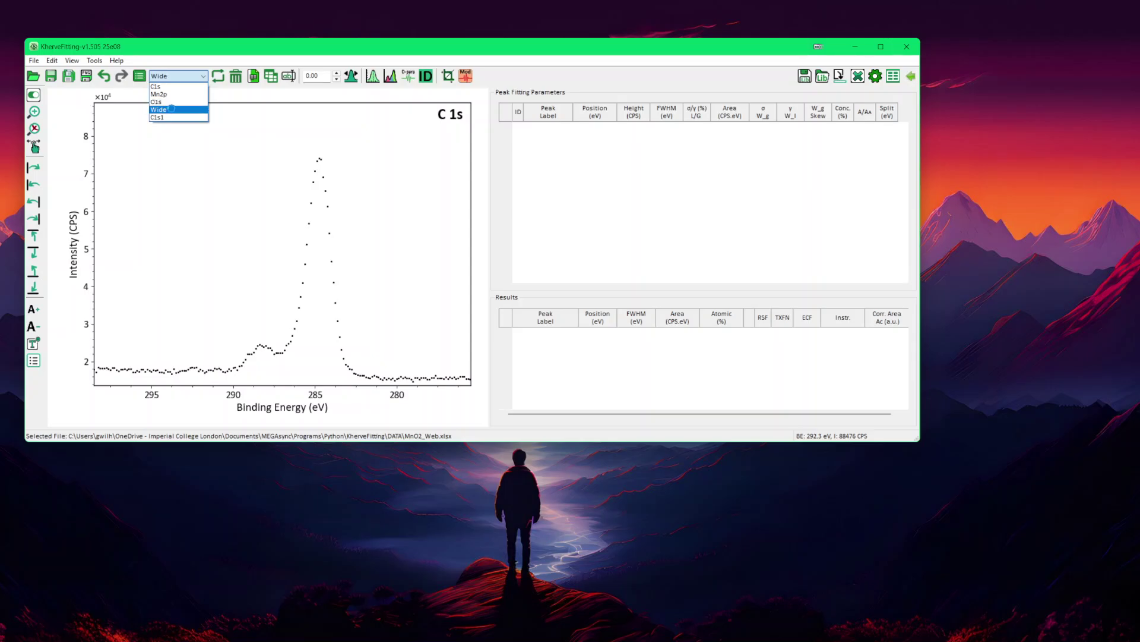
pyautogui.click(173, 110)
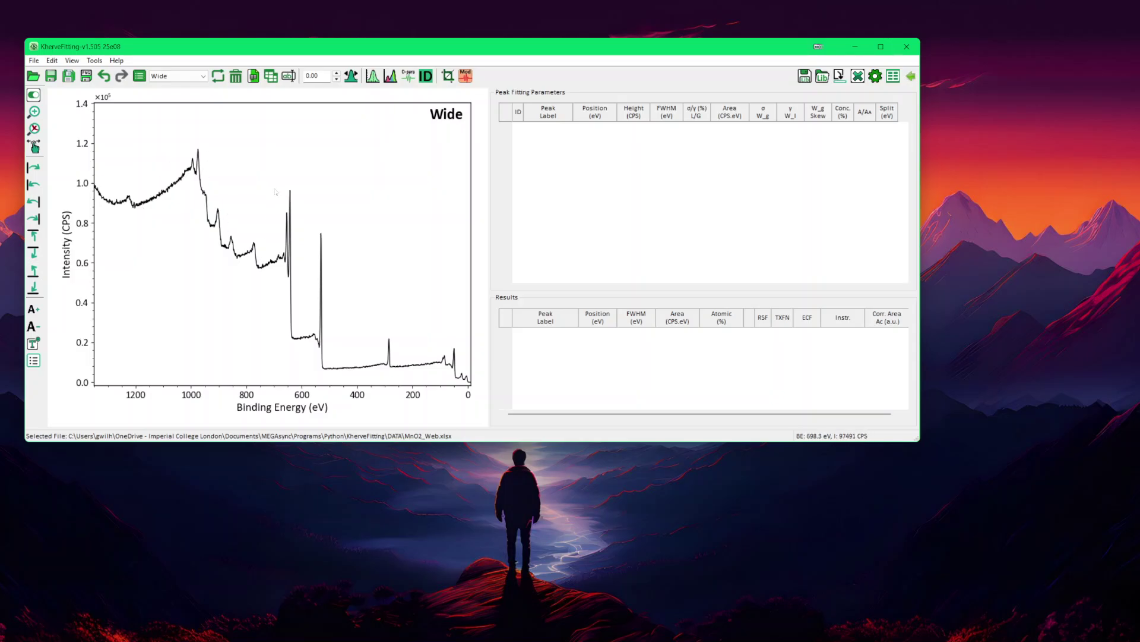
pyautogui.click(185, 78)
pyautogui.click(178, 86)
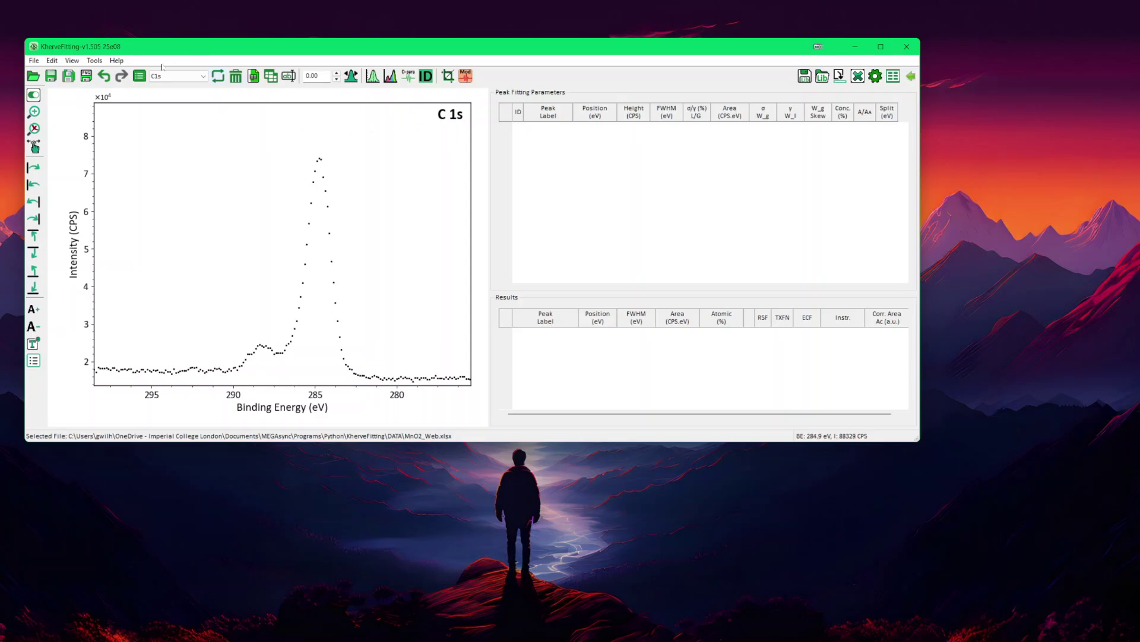
# Open Thermo Fisher's XPS Table of Elements via the Help > Knowledge > Thermo Knowledge link.
pyautogui.click(116, 60)
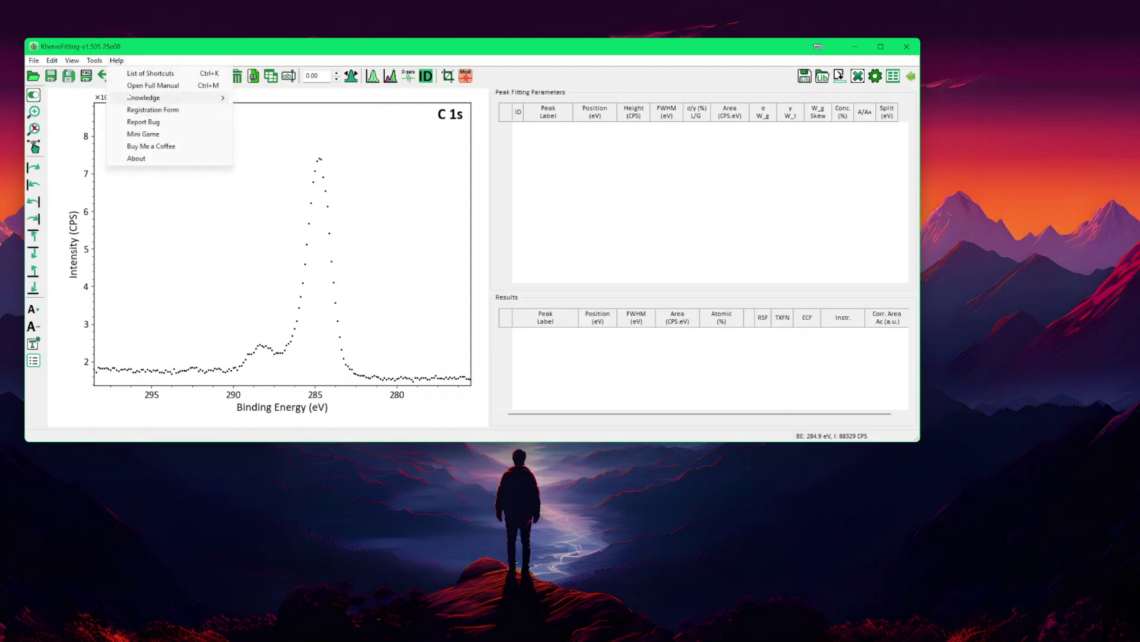
pyautogui.moveTo(134, 99)
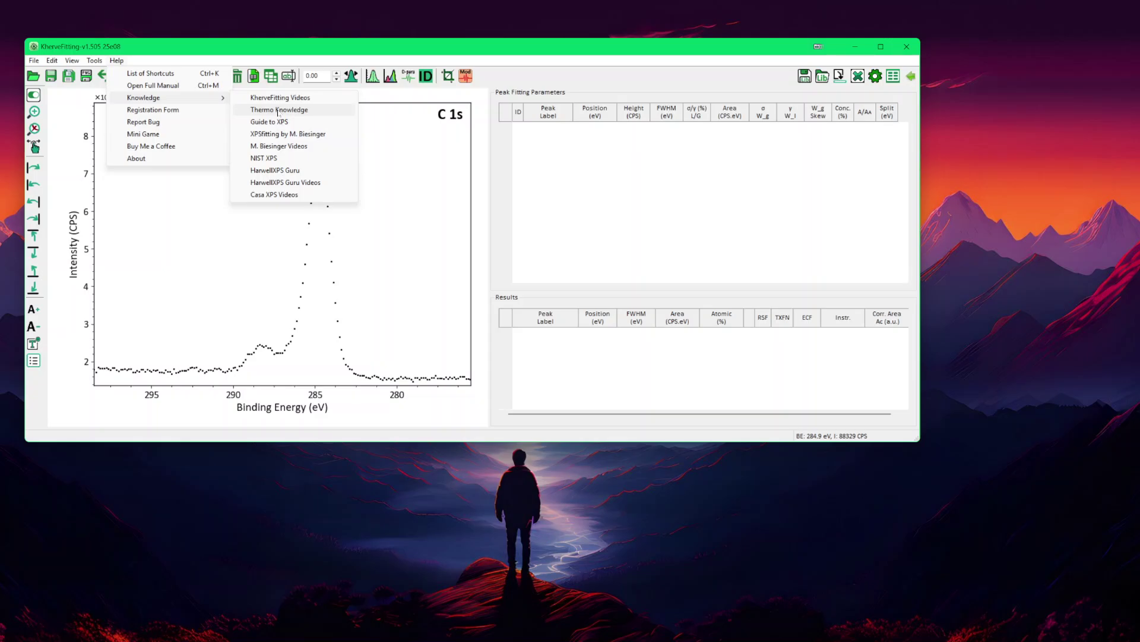
pyautogui.click(279, 111)
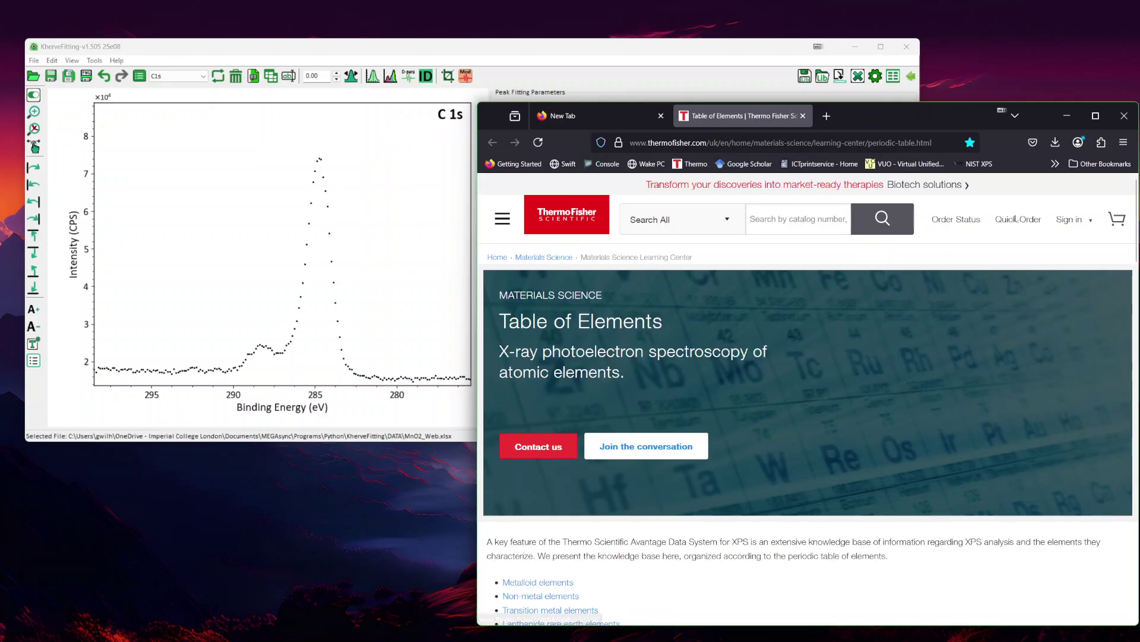
# Show Carbon's adventitious C 1s energies: C-C 284.8, C-O-C 286, O-C=O 288.5 eV.
pyautogui.scroll(-6, 992, 271)
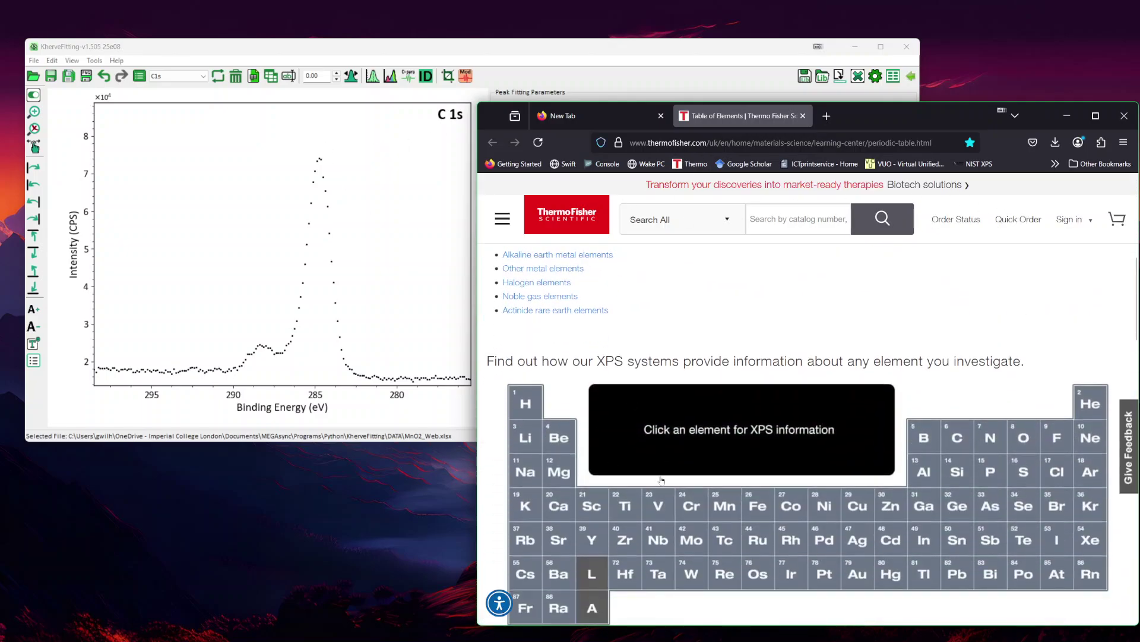
pyautogui.click(957, 439)
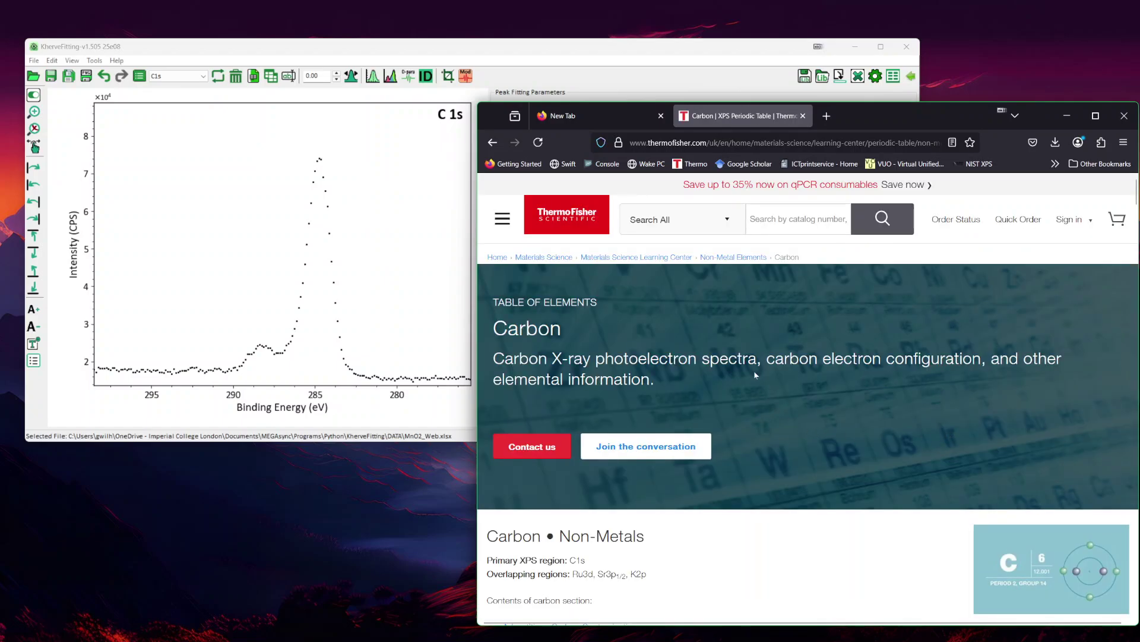
pyautogui.scroll(-5, 755, 375)
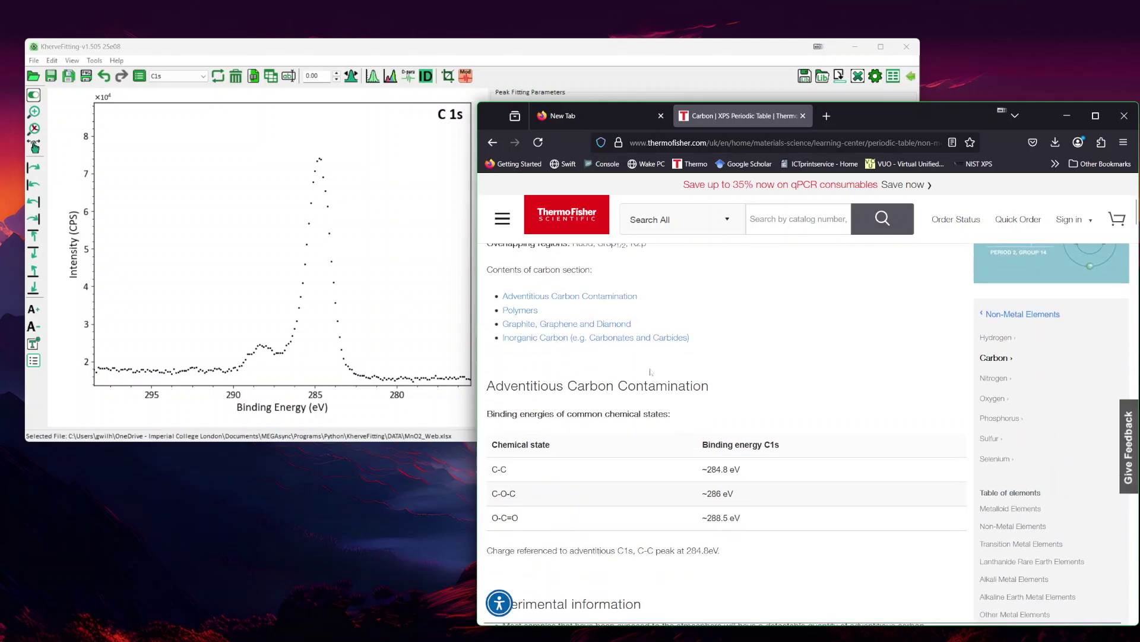
pyautogui.scroll(-1, 651, 412)
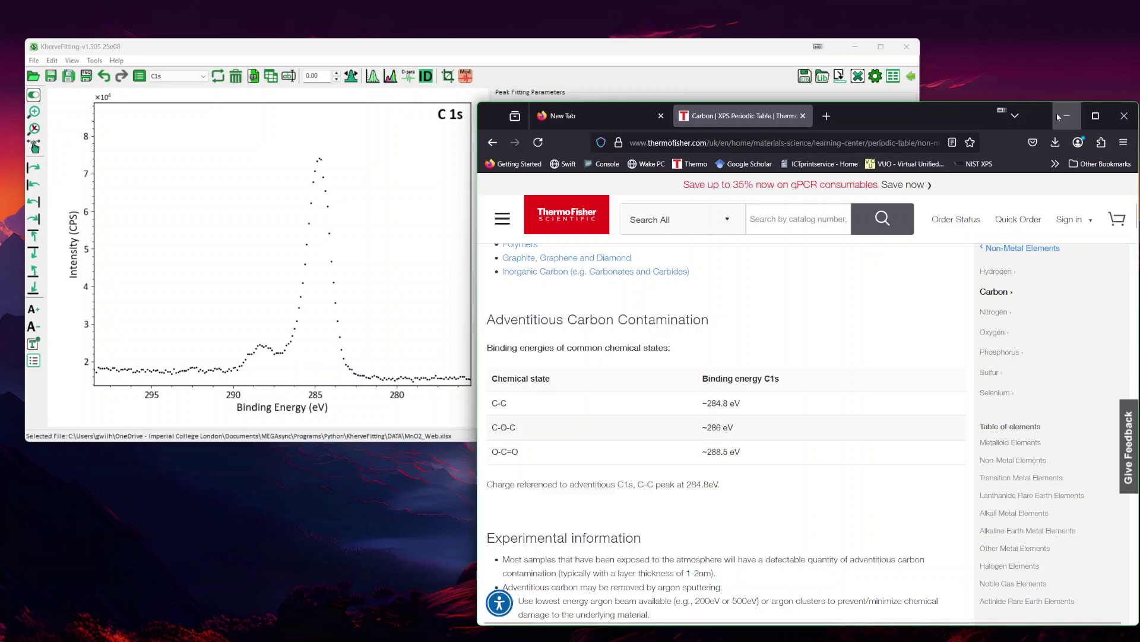
# Open the xpsfitting.com XPS Reference Pages from KherveFitting's Help knowledge links.
pyautogui.click(372, 48)
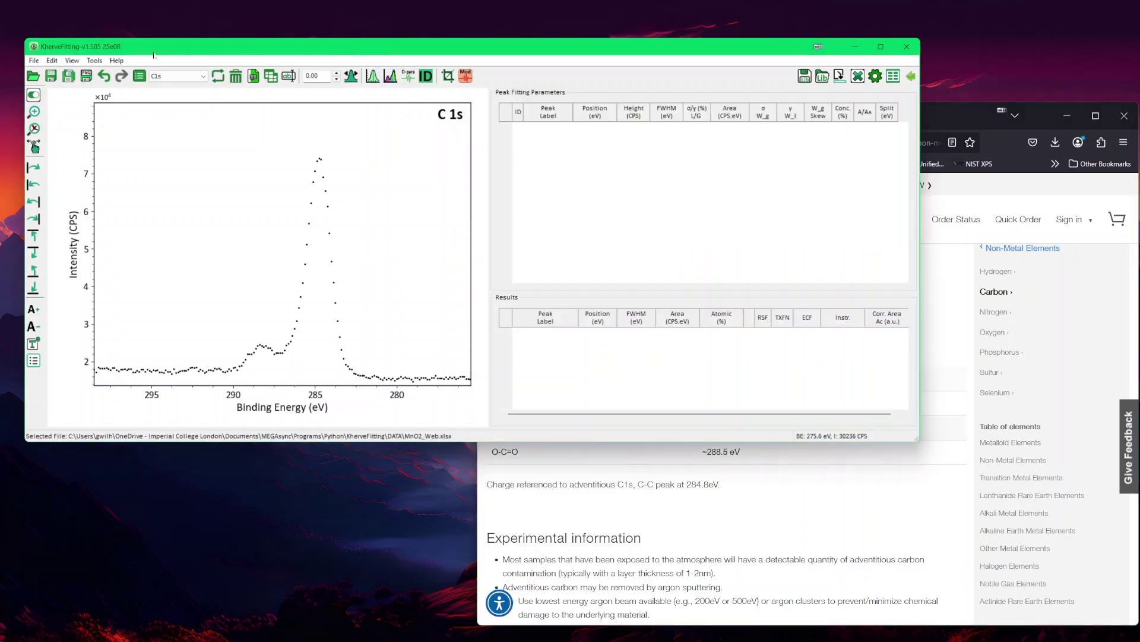
pyautogui.click(115, 60)
pyautogui.moveTo(178, 97)
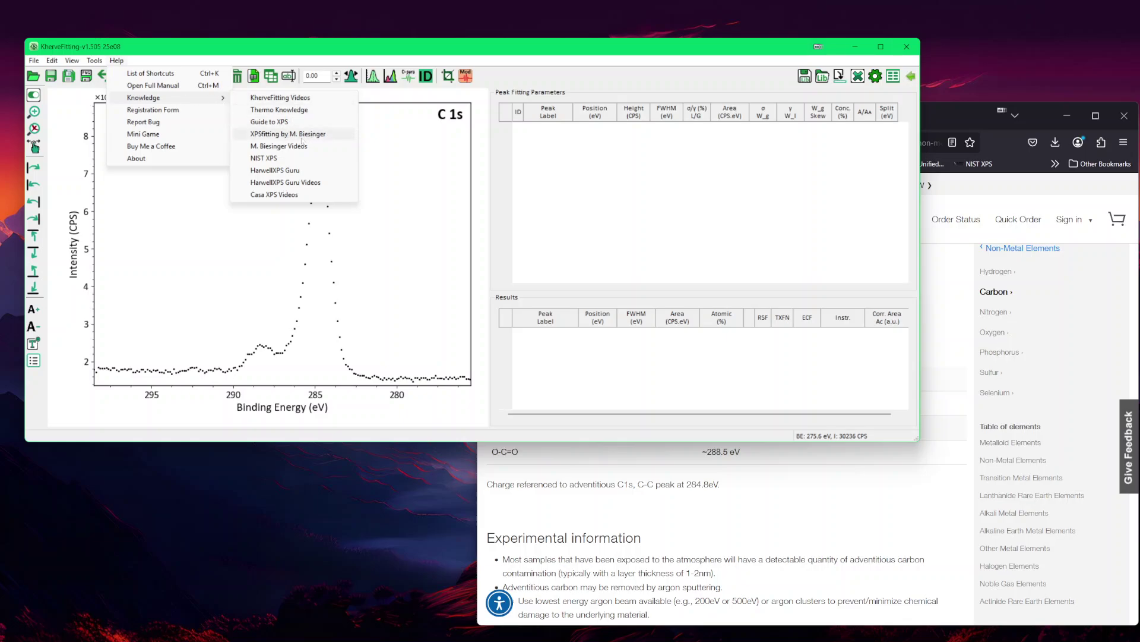
pyautogui.click(269, 135)
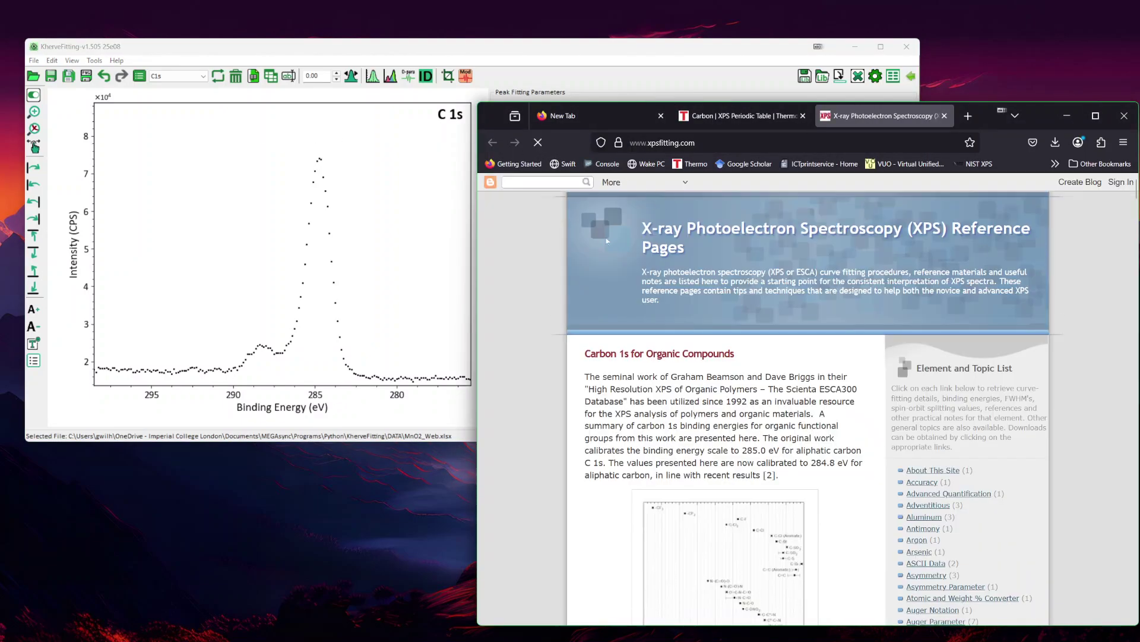
# Browse down the reference site and through the carbides posts.
pyautogui.scroll(-2, 547, 289)
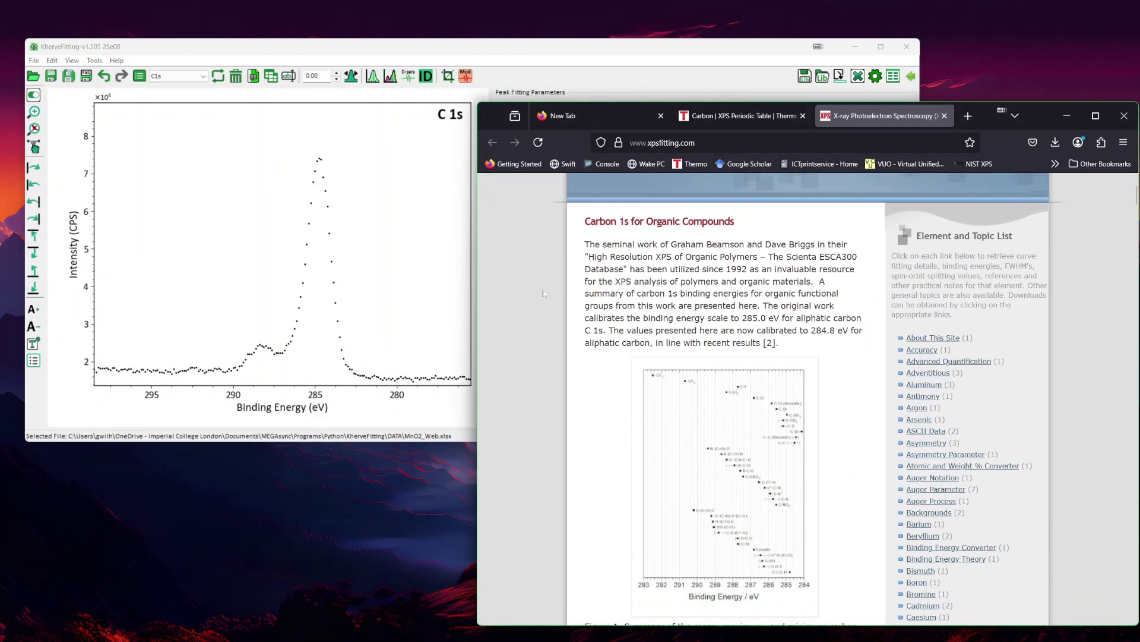
pyautogui.scroll(-3, 917, 407)
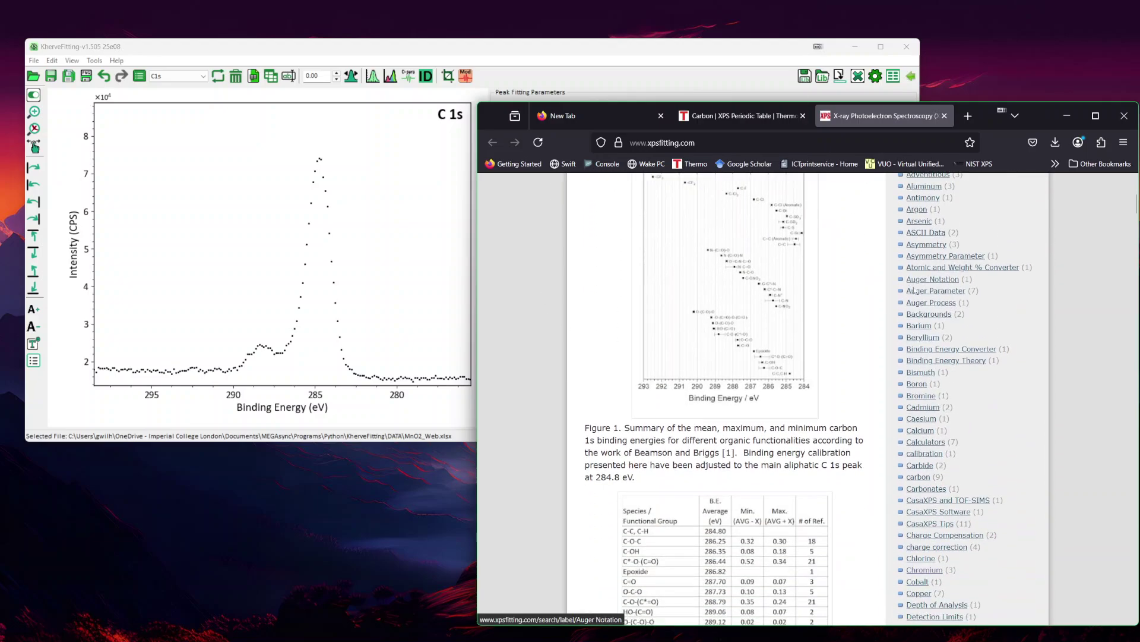
pyautogui.scroll(-1, 918, 327)
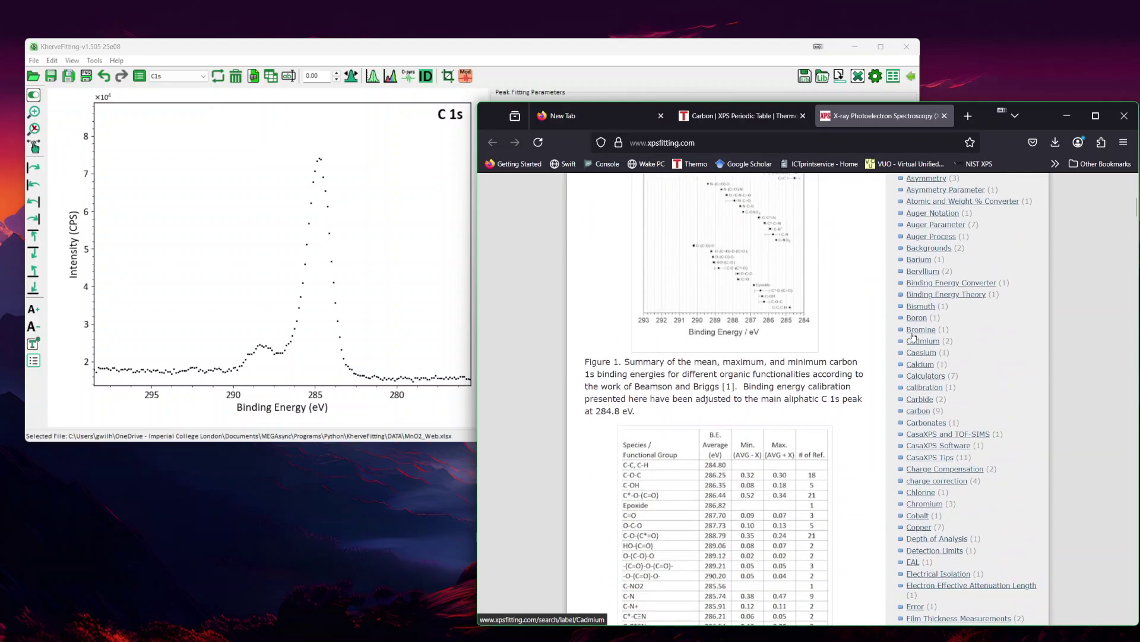
pyautogui.click(920, 399)
pyautogui.scroll(-6, 703, 390)
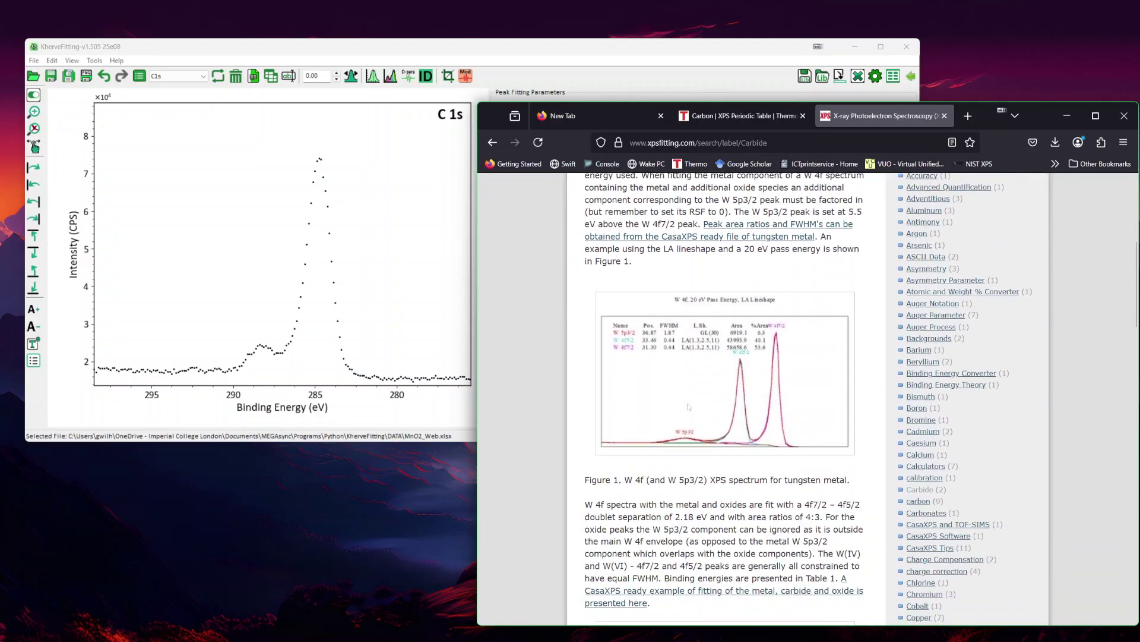
pyautogui.scroll(-5, 704, 390)
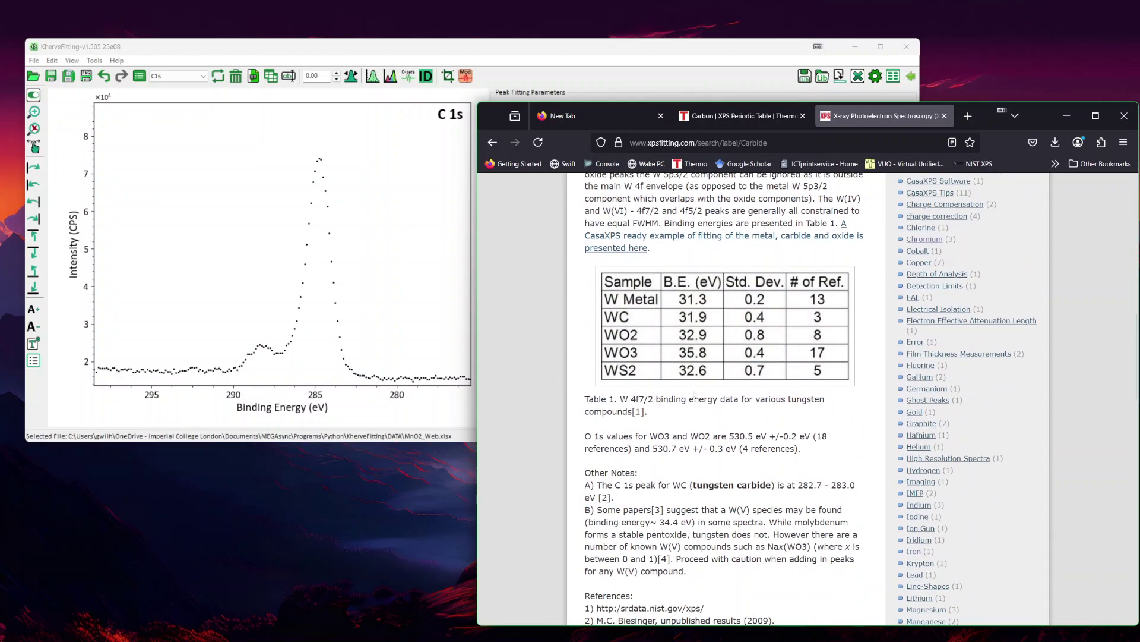
pyautogui.scroll(-5, 737, 341)
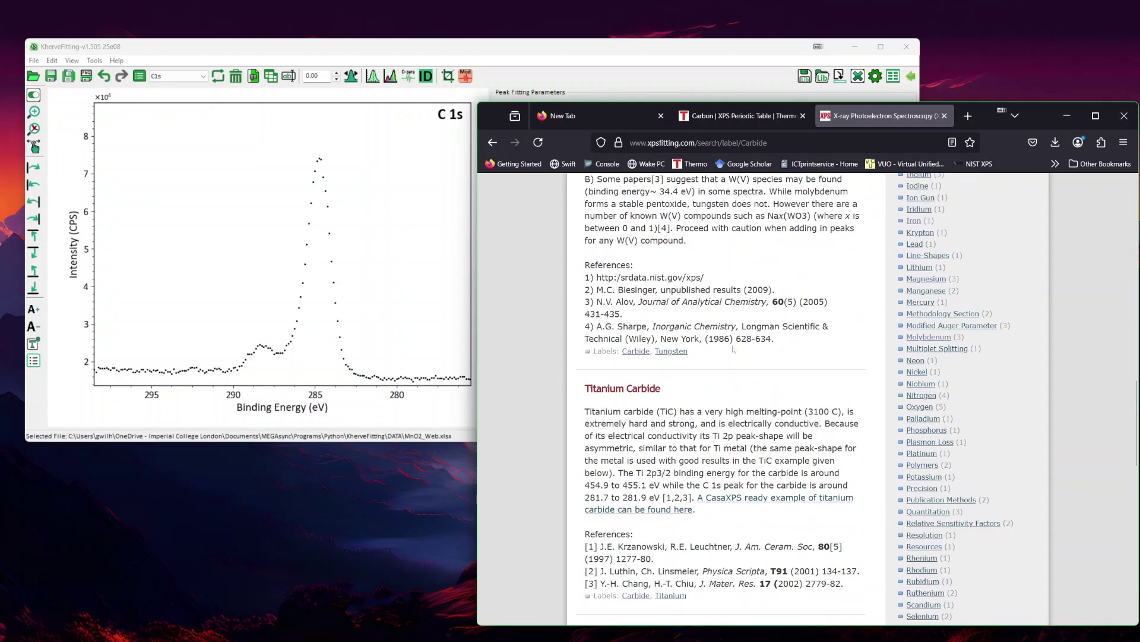
pyautogui.scroll(-5, 734, 350)
pyautogui.scroll(20, 734, 350)
pyautogui.scroll(-4, 741, 357)
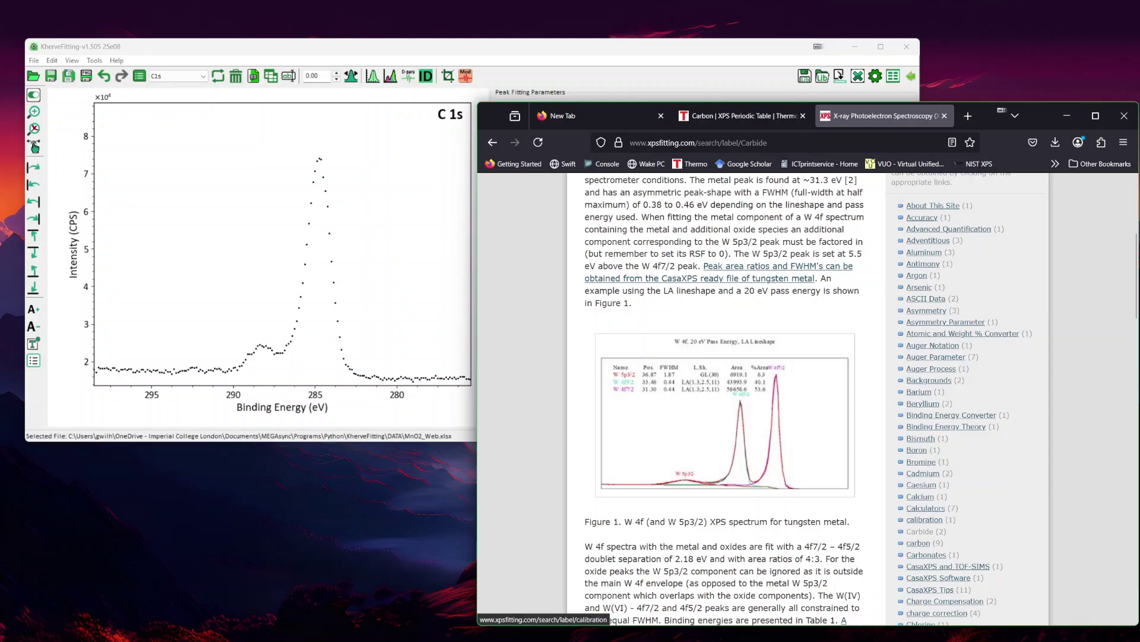
# Open the carbon posts and show adventitious C 1s Figure 1 and Table 1 (C-O A+1.5, C=O A+3, O-C=O A+4.15).
pyautogui.click(923, 545)
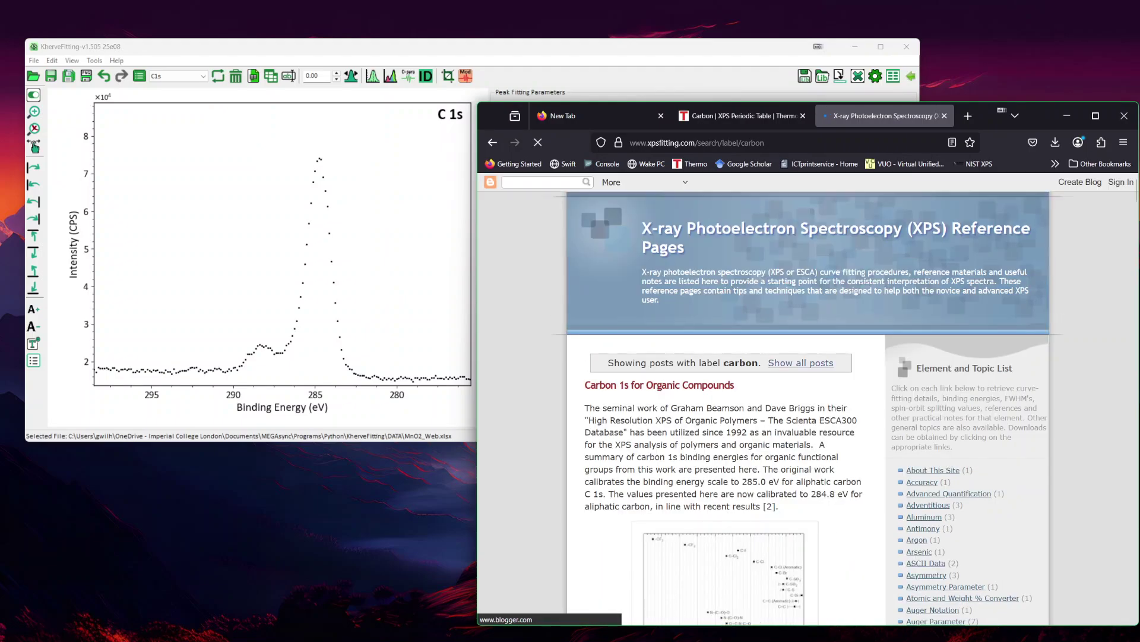
pyautogui.scroll(-6, 922, 545)
pyautogui.scroll(-3, 660, 379)
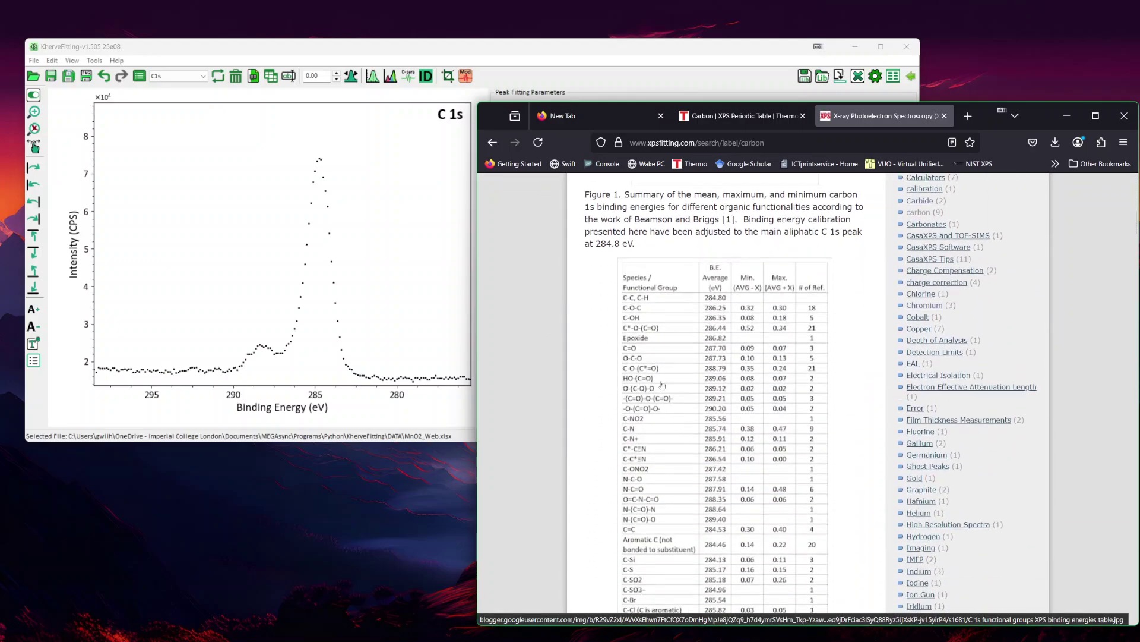
pyautogui.scroll(-5, 642, 344)
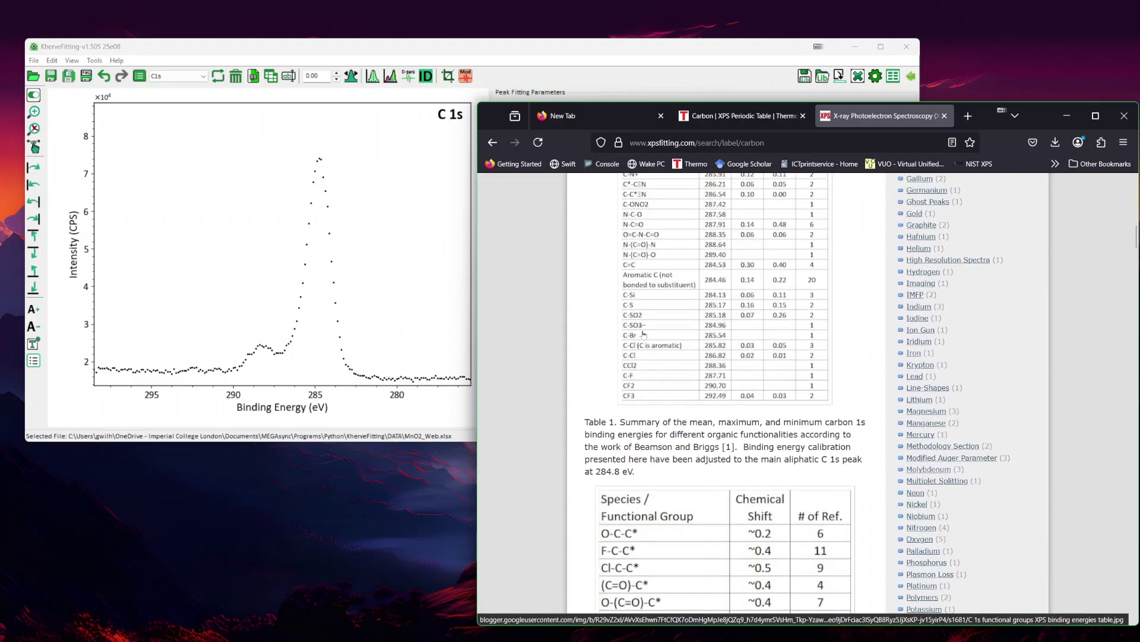
pyautogui.scroll(-7, 642, 344)
pyautogui.scroll(-15, 643, 343)
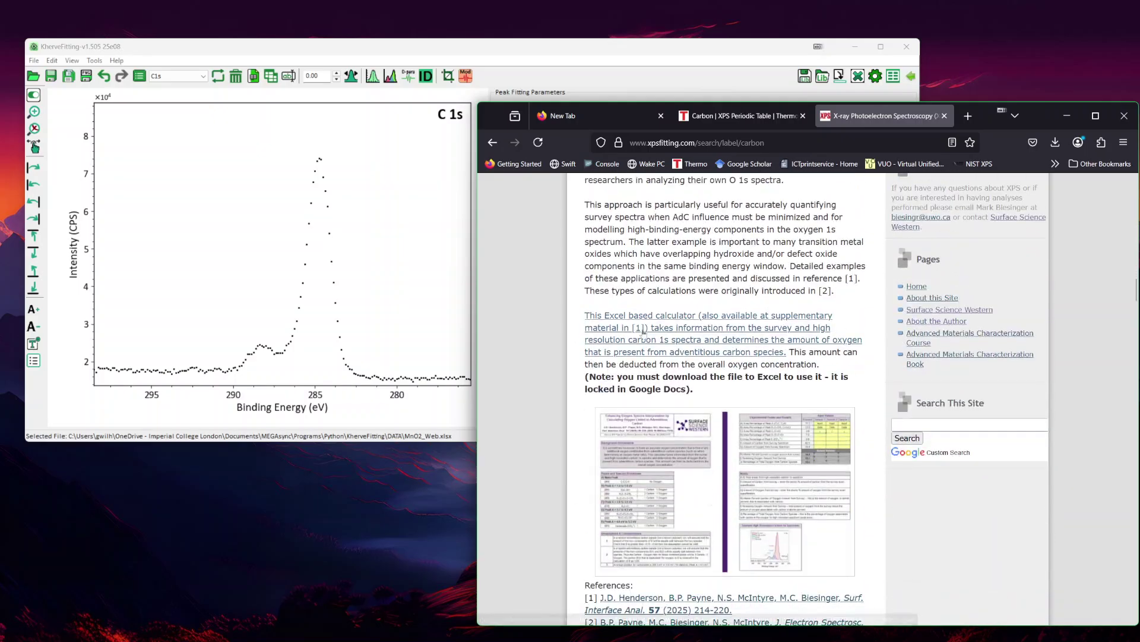
pyautogui.scroll(-7, 678, 490)
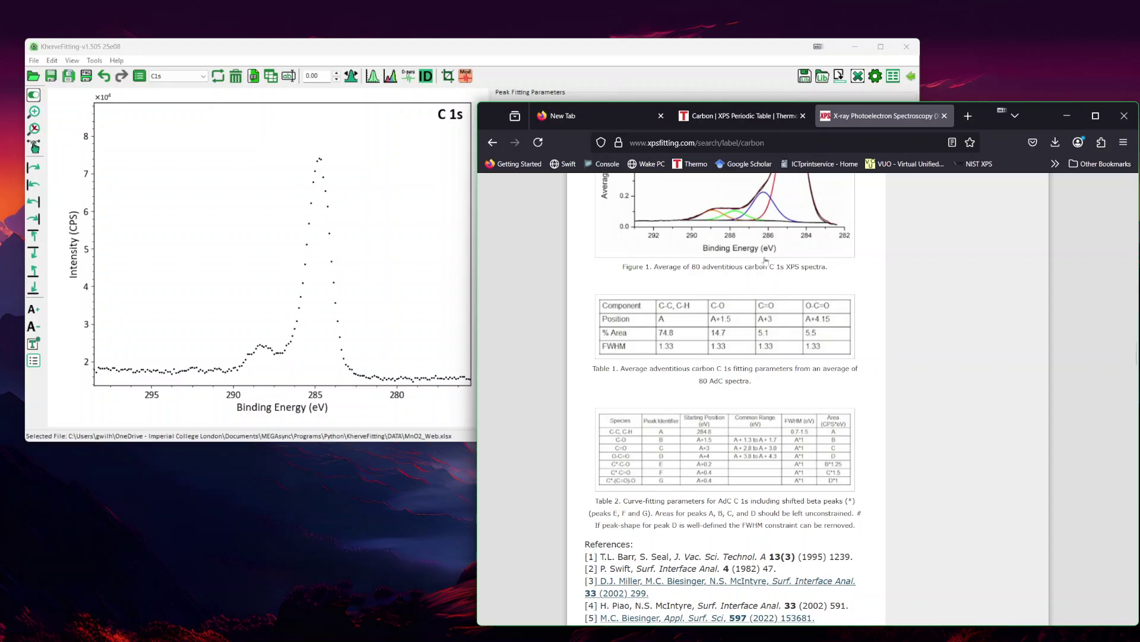
pyautogui.scroll(2, 775, 276)
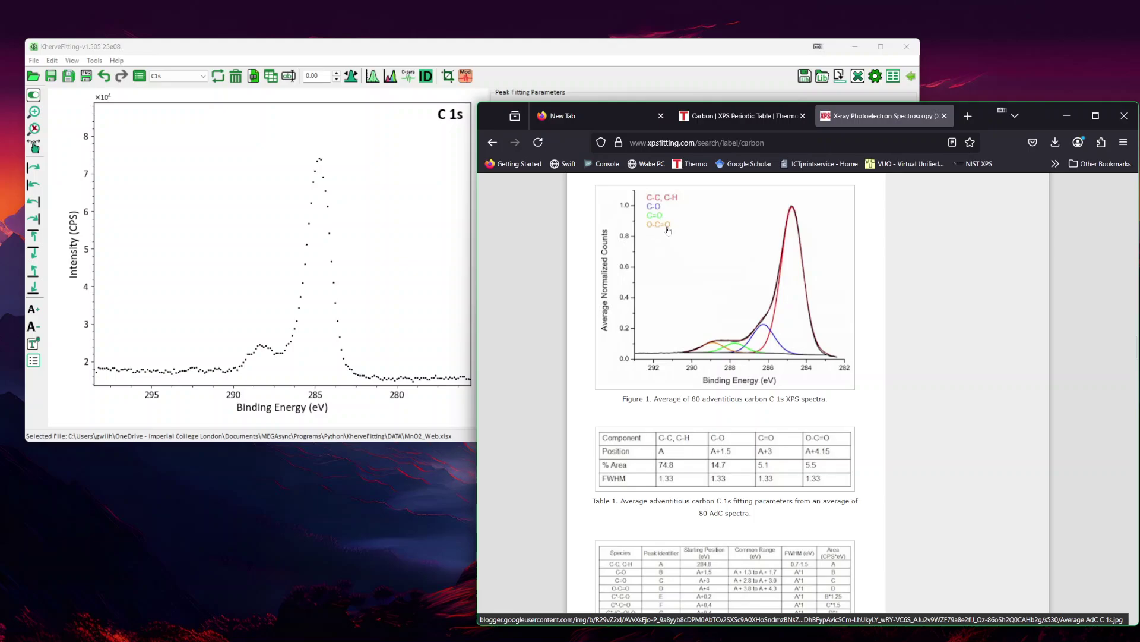
# Open Create Peaks Model, move the dialog off the plot, and keep Multi-Regions Smart as background method.
pyautogui.click(548, 67)
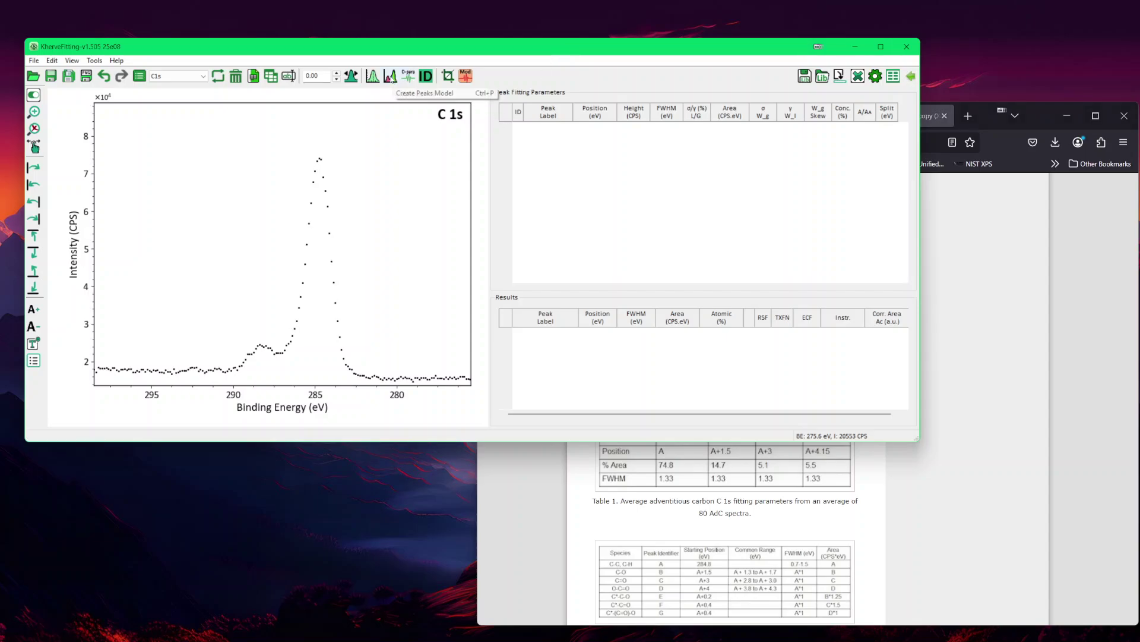
pyautogui.click(390, 76)
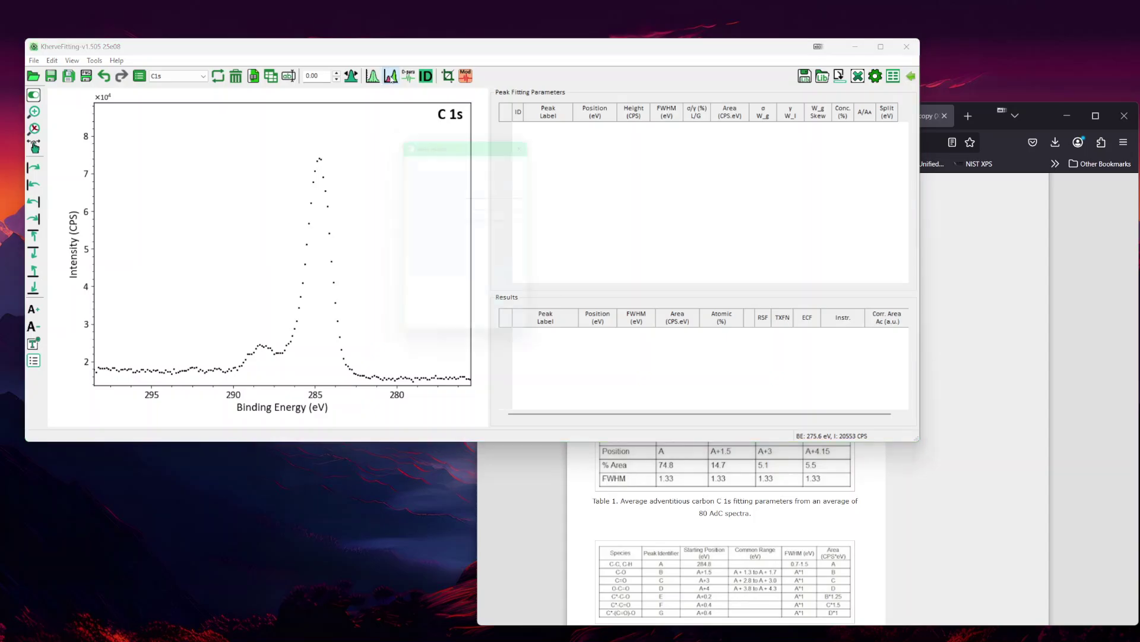
pyautogui.moveTo(449, 149); pyautogui.dragTo(556, 278)
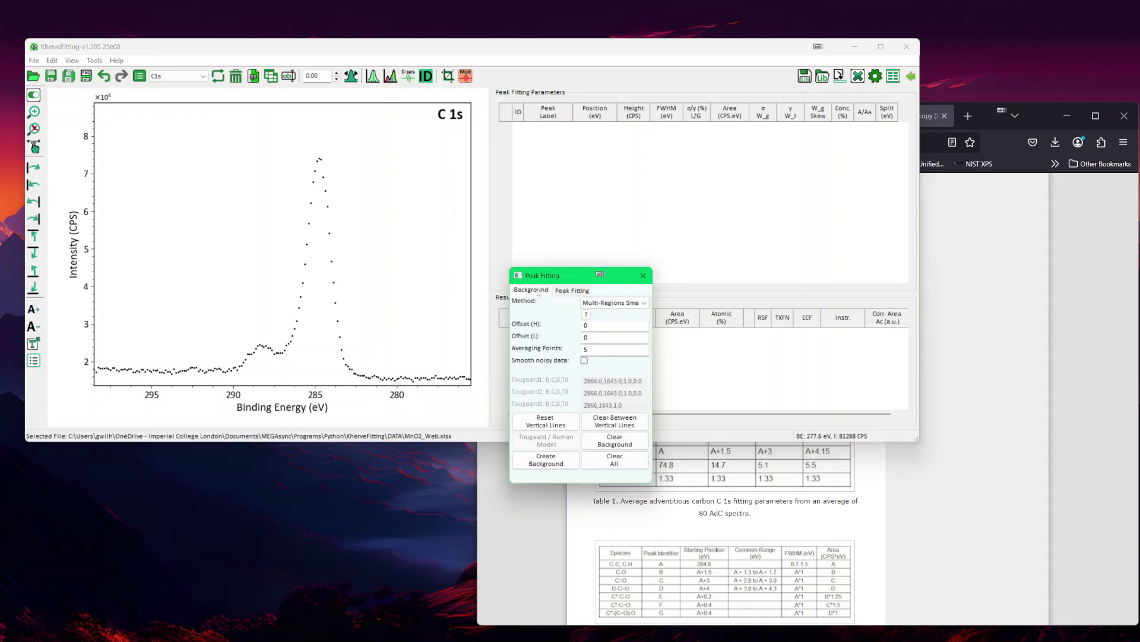
pyautogui.click(567, 291)
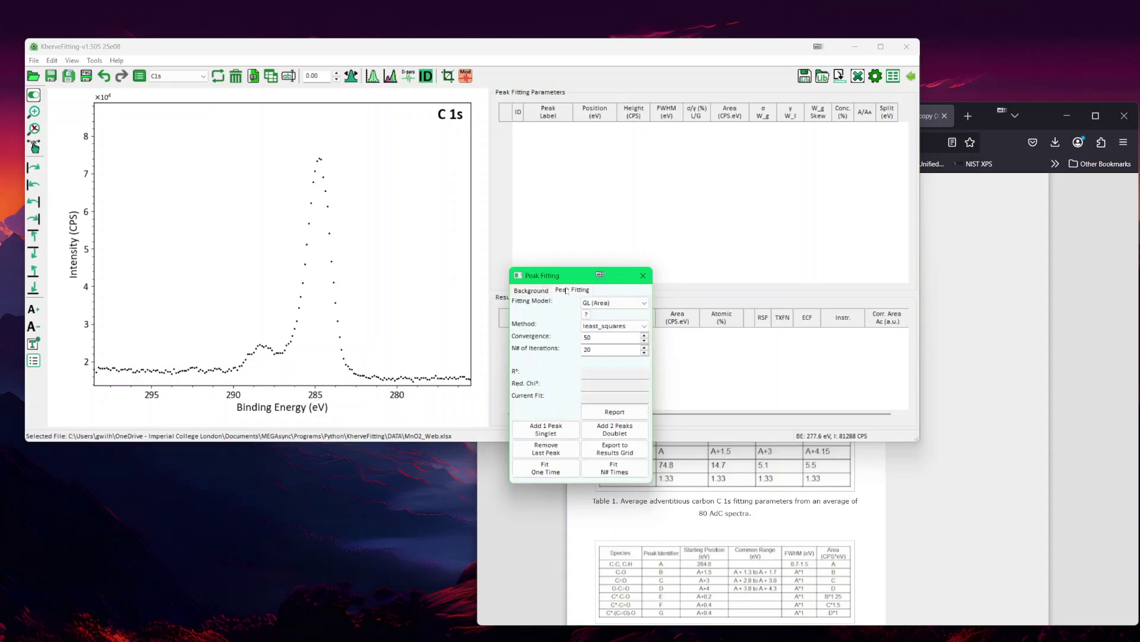
pyautogui.click(532, 291)
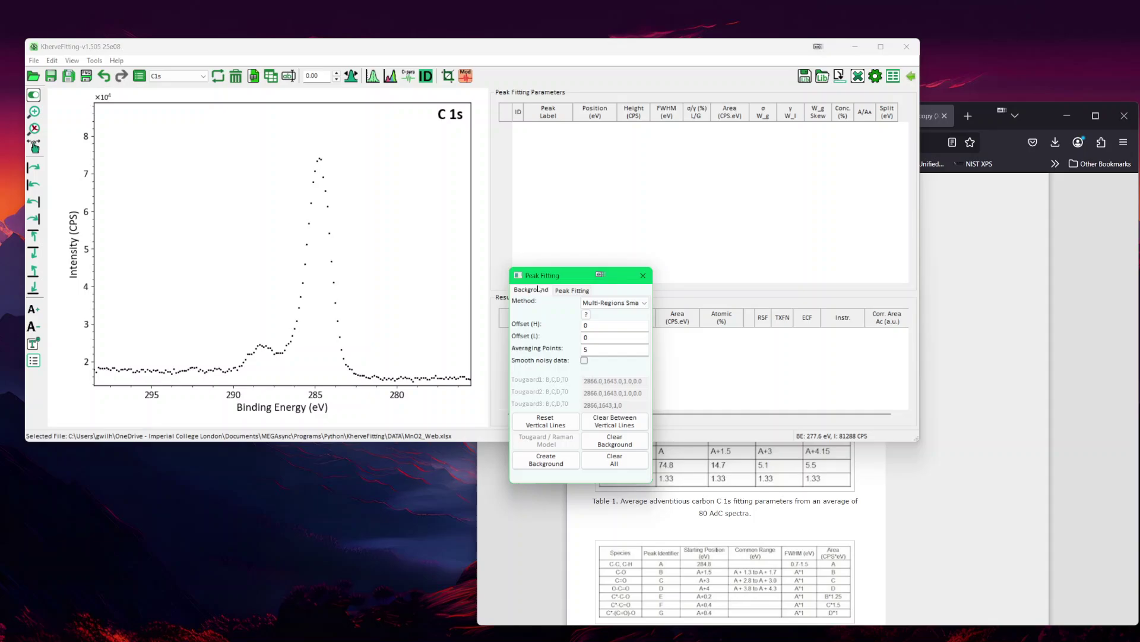
pyautogui.click(614, 305)
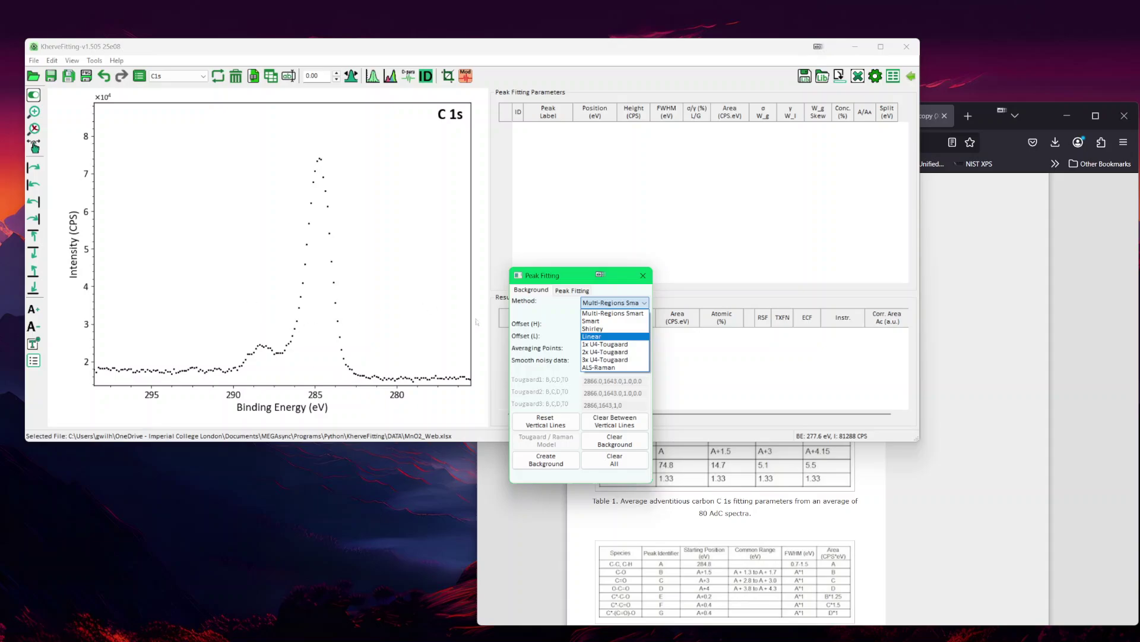
pyautogui.click(621, 314)
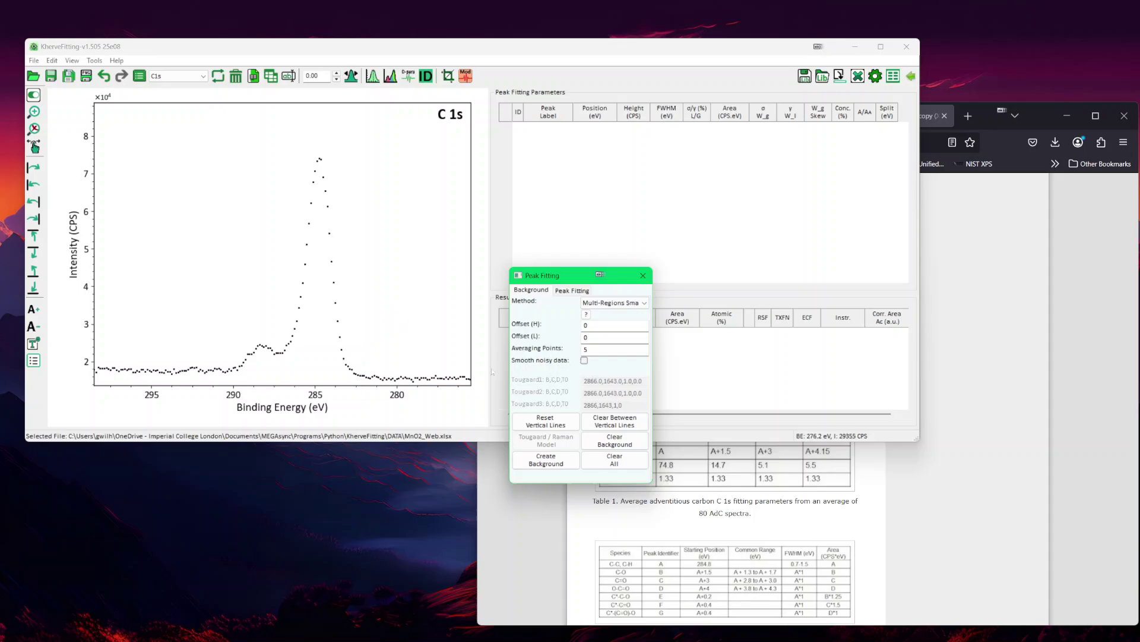
# Place region limits near 280 and 291.5 eV and create the background under C 1s.
pyautogui.click(392, 345)
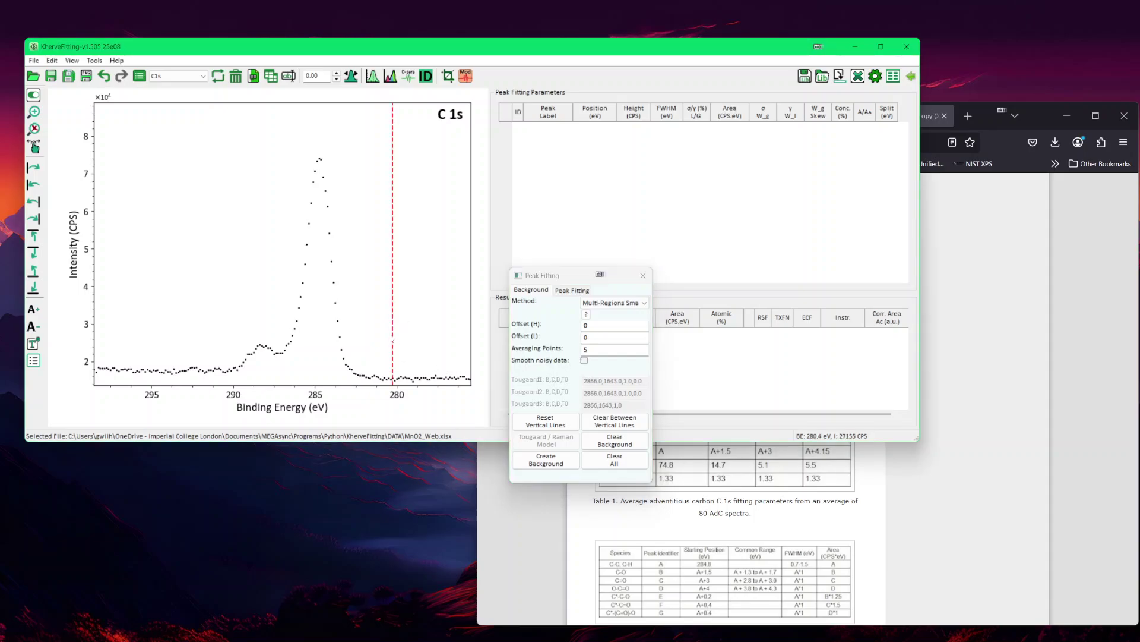
pyautogui.click(209, 338)
pyautogui.click(542, 462)
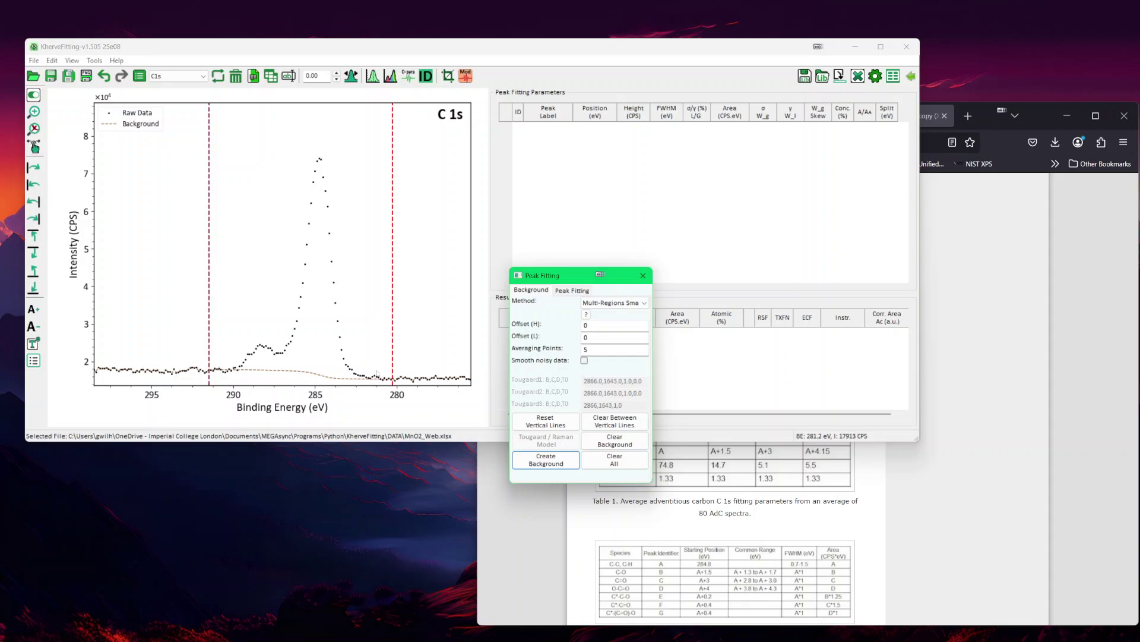
# Move the background limits outward (low end to about 278 eV) and match both ends to the baseline.
pyautogui.scroll(5, 376, 373)
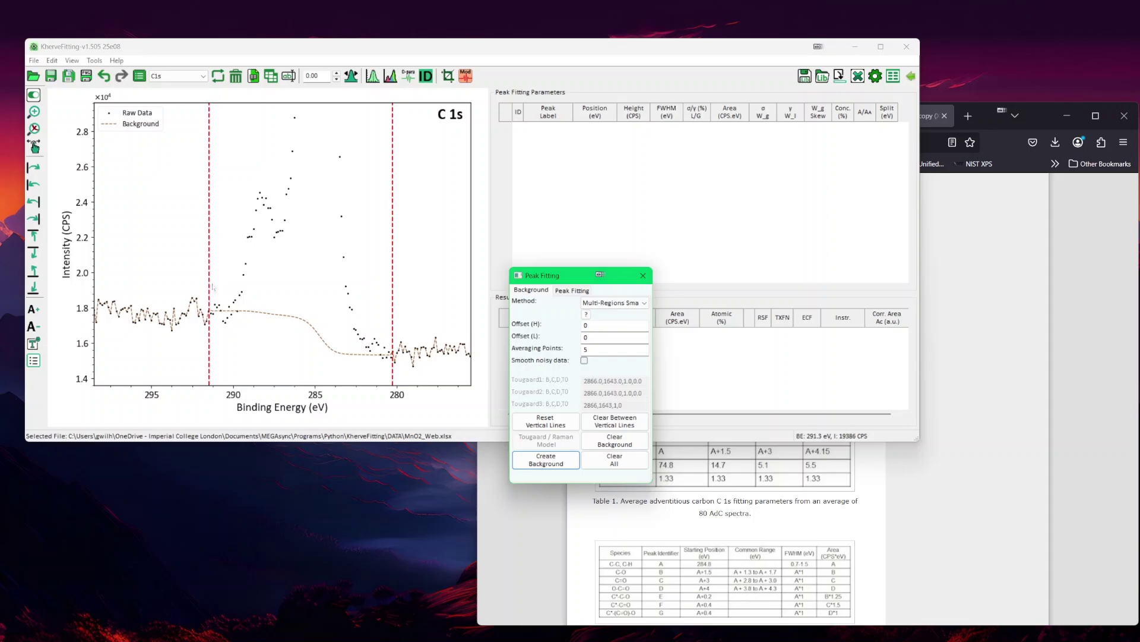
pyautogui.moveTo(217, 304)
pyautogui.mouseDown()
pyautogui.moveTo(204, 307)
pyautogui.moveTo(231, 313)
pyautogui.moveTo(229, 322)
pyautogui.mouseUp()
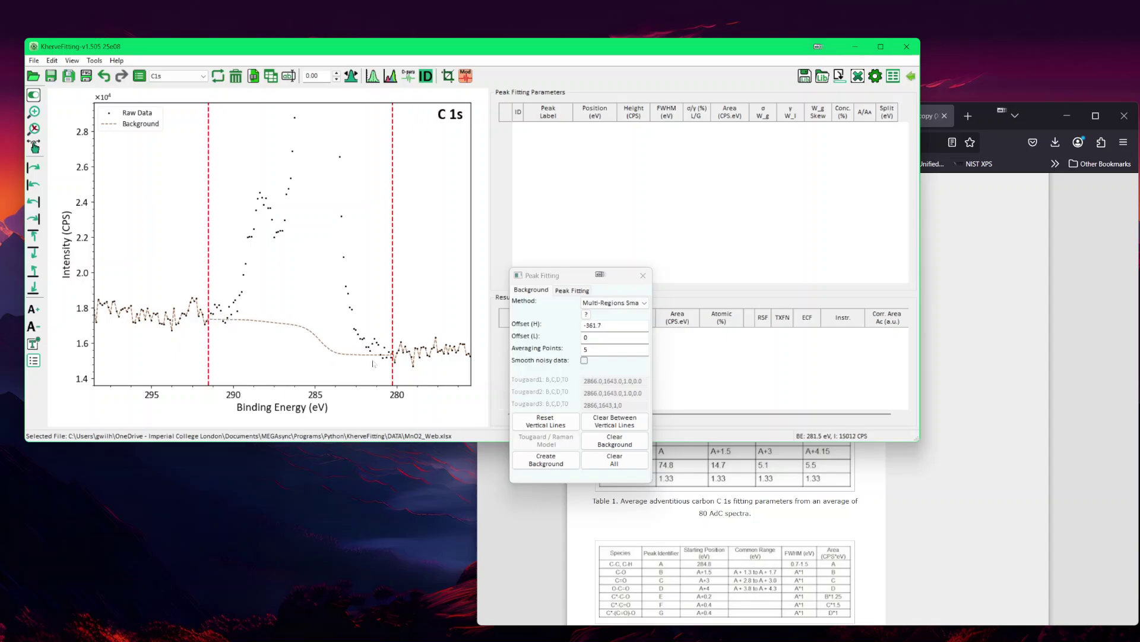
pyautogui.moveTo(393, 343); pyautogui.dragTo(425, 346)
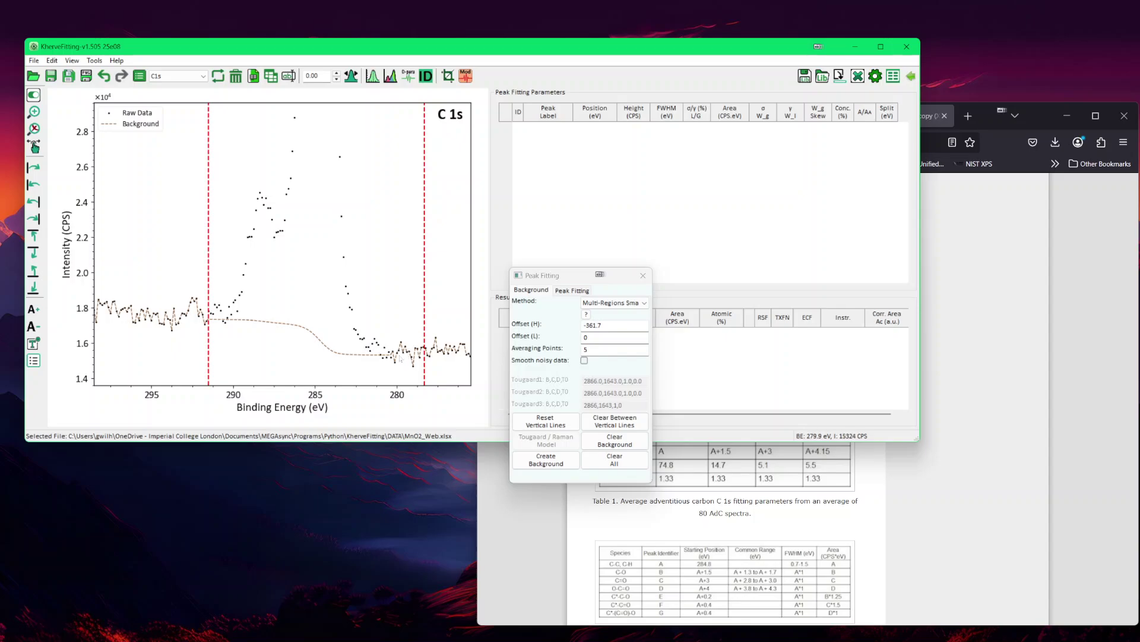
pyautogui.moveTo(402, 356); pyautogui.dragTo(407, 355)
pyautogui.moveTo(228, 321); pyautogui.dragTo(228, 319)
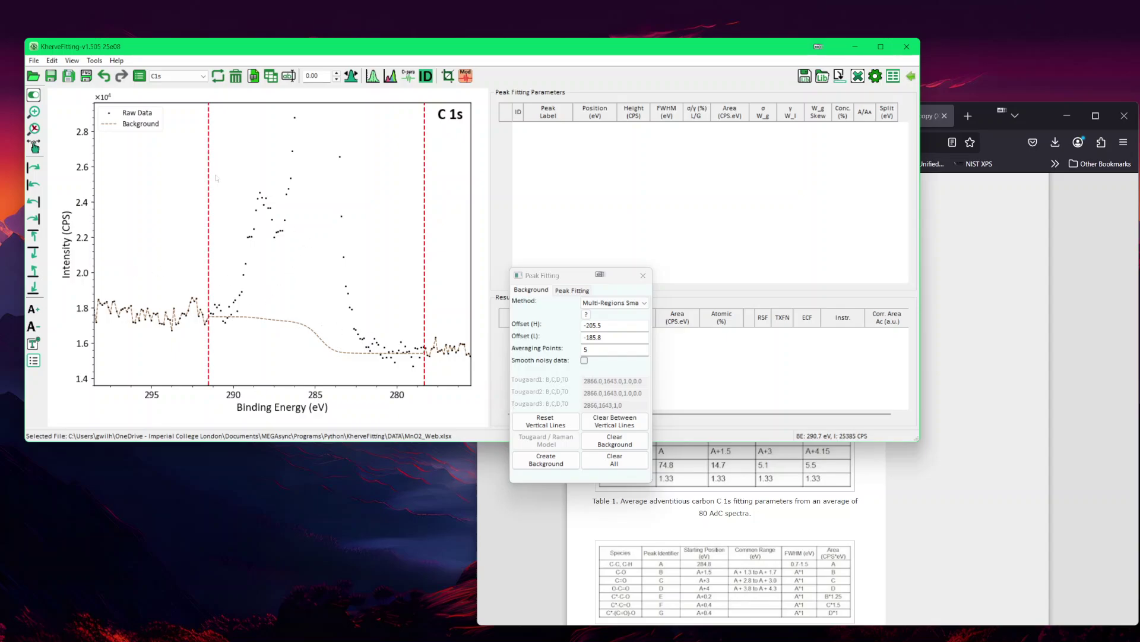
# Zoom back out to the full C 1s peak and show the Peak Fitting options.
pyautogui.rightClick(329, 233)
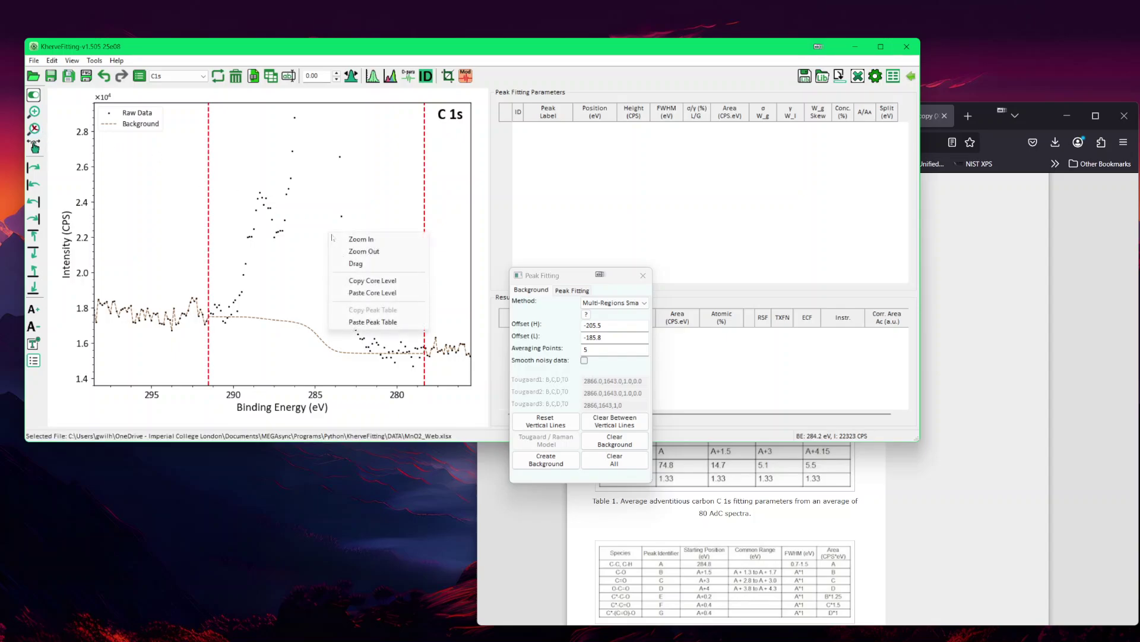
pyautogui.click(352, 252)
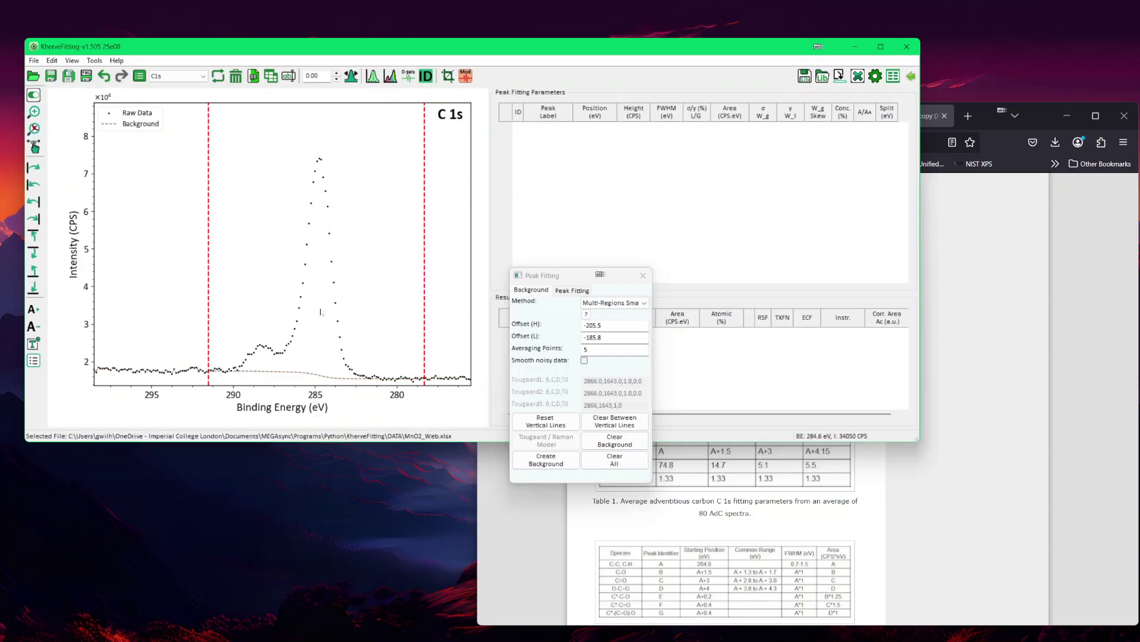
pyautogui.click(567, 290)
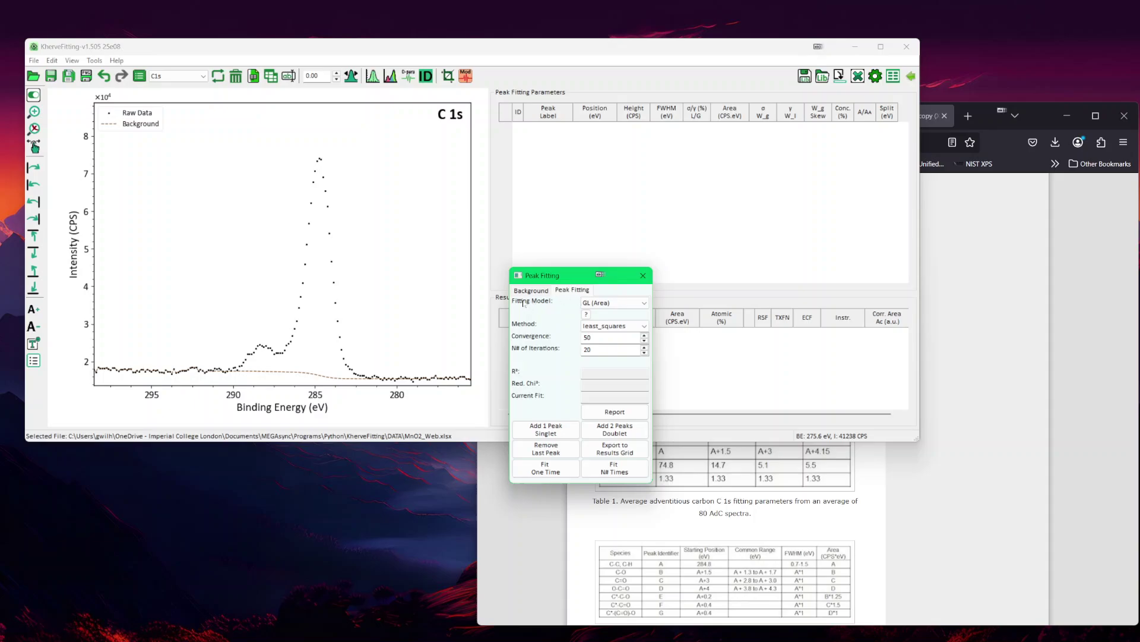
pyautogui.click(611, 307)
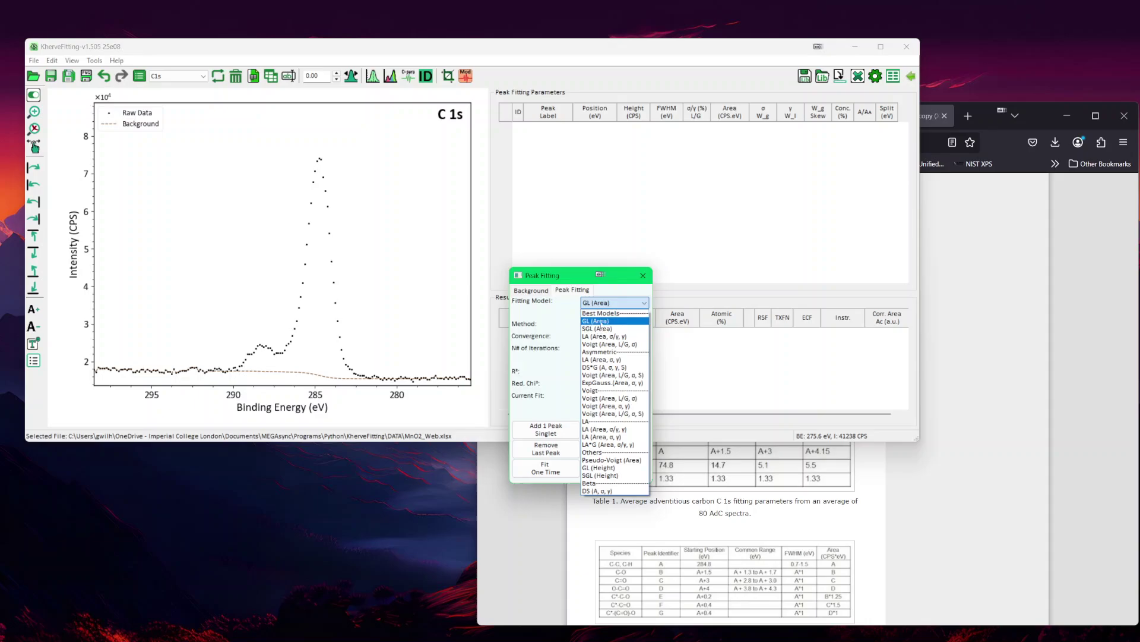
pyautogui.click(604, 322)
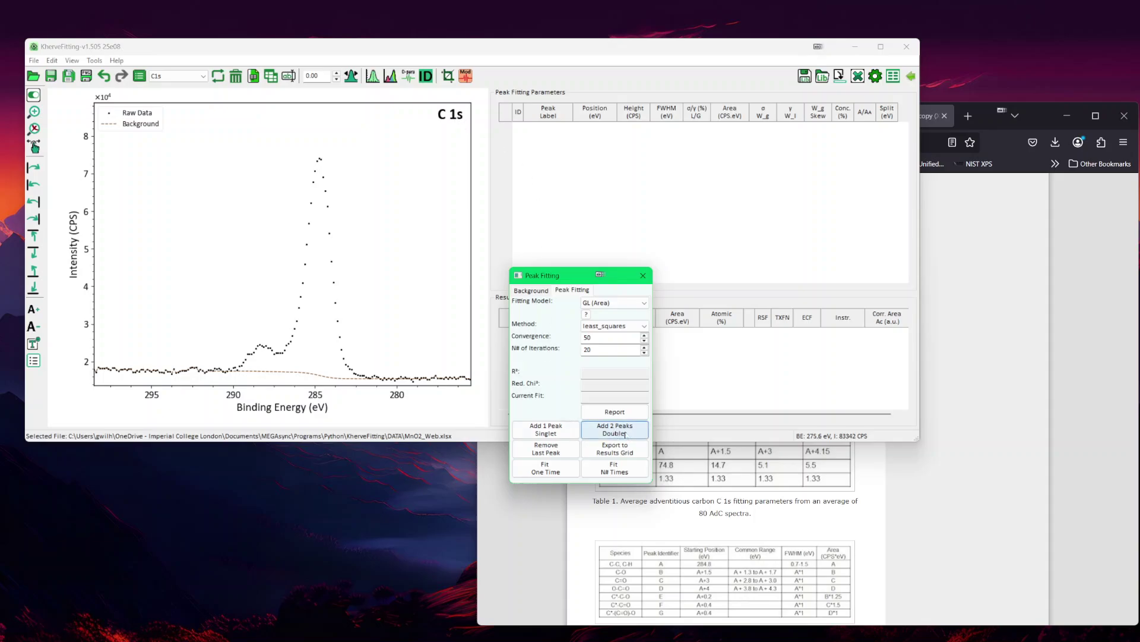
# Add singlet peaks at 284.75, 286.33 and 288.38 eV, dragging the second onto the shoulder.
pyautogui.click(540, 432)
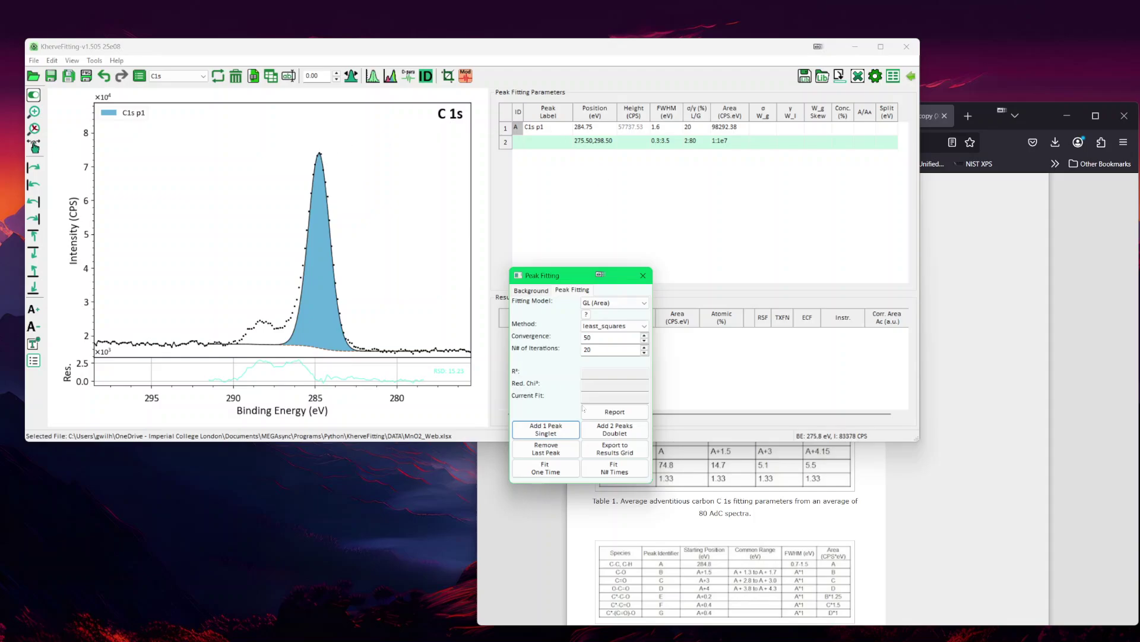
pyautogui.click(555, 425)
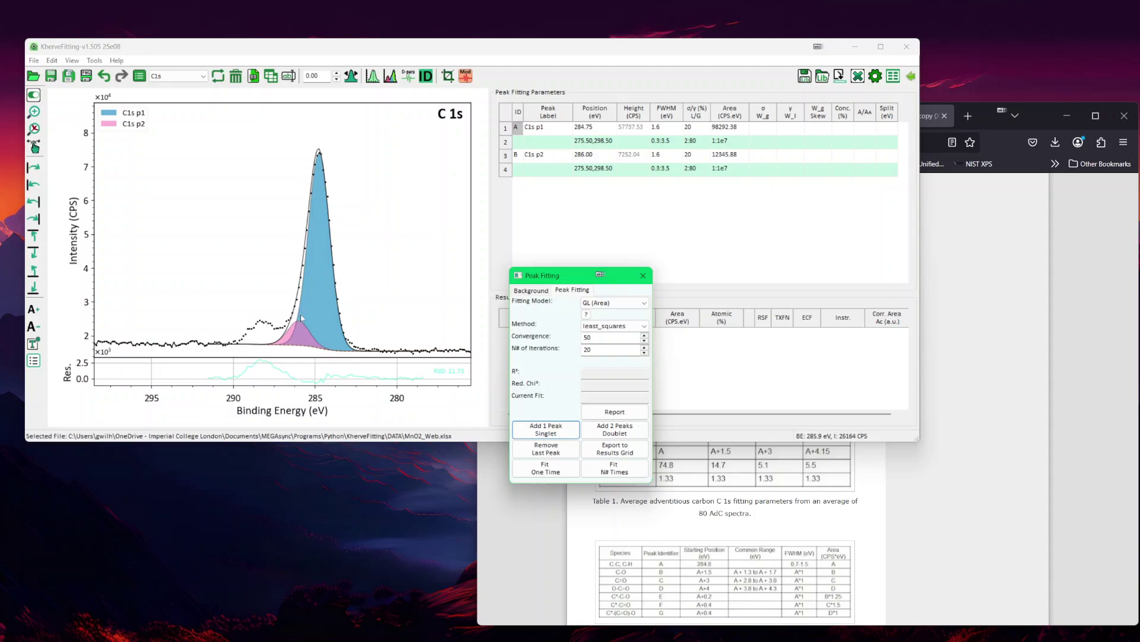
pyautogui.click(325, 201)
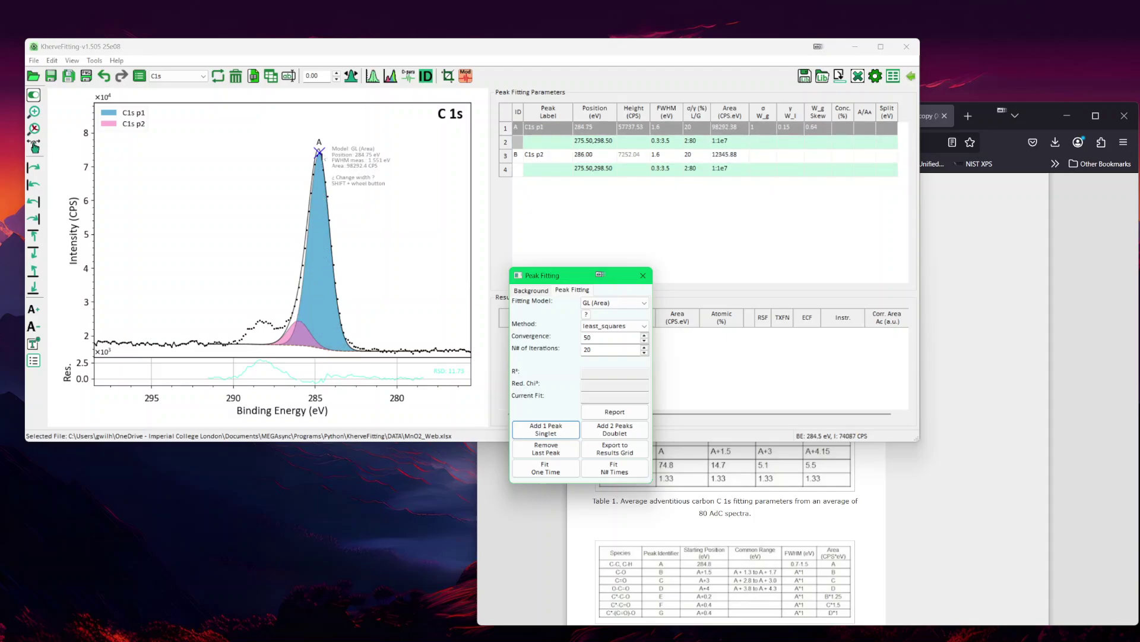
pyautogui.moveTo(299, 322)
pyautogui.mouseDown()
pyautogui.moveTo(255, 324)
pyautogui.moveTo(295, 324)
pyautogui.mouseUp()
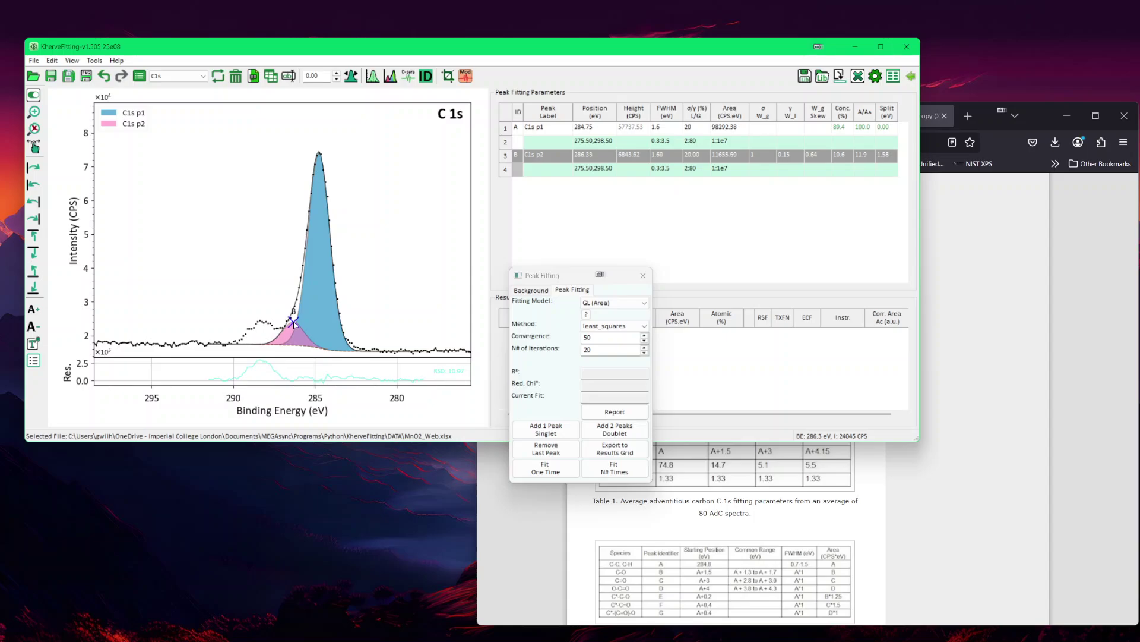
pyautogui.click(555, 432)
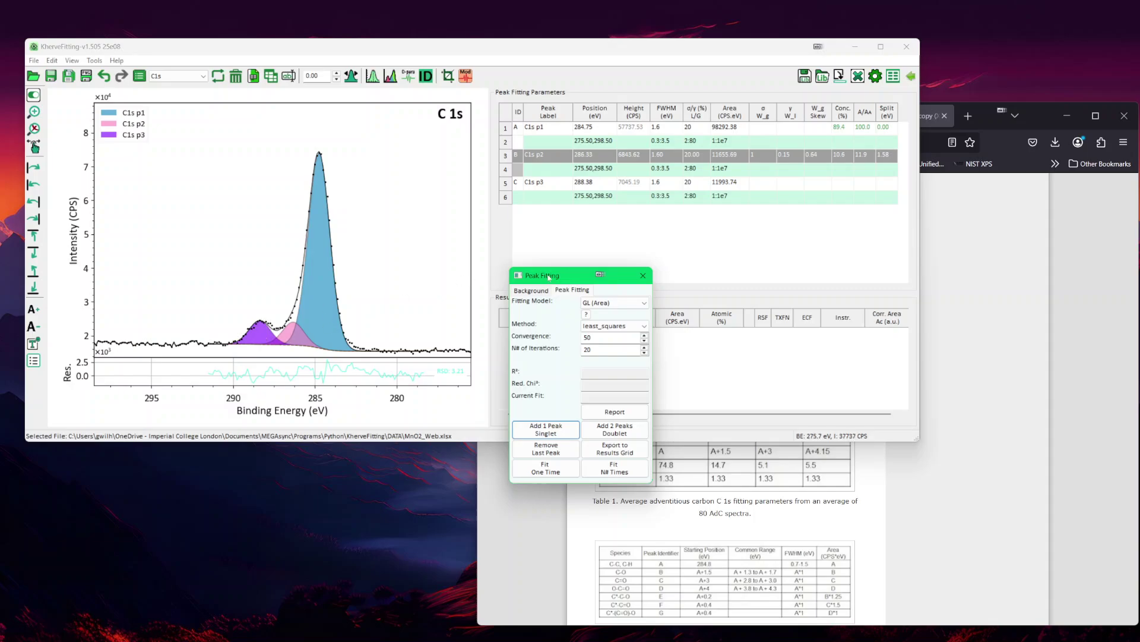
pyautogui.moveTo(549, 276); pyautogui.dragTo(557, 292)
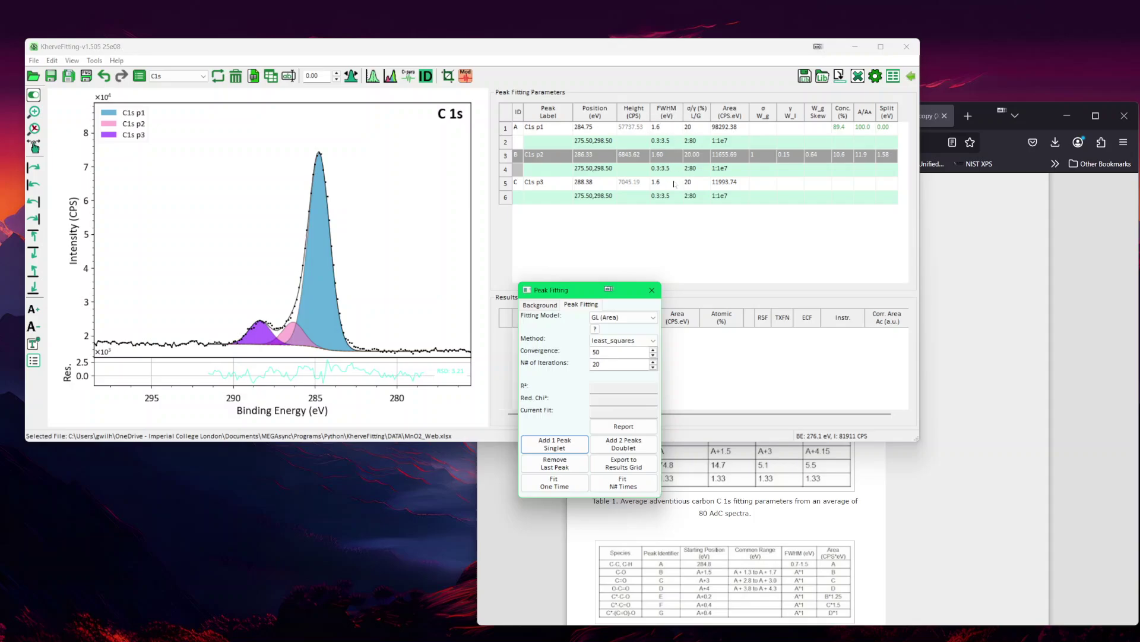
# Constrain the FWHM of peaks B and C to A*1.
pyautogui.click(662, 171)
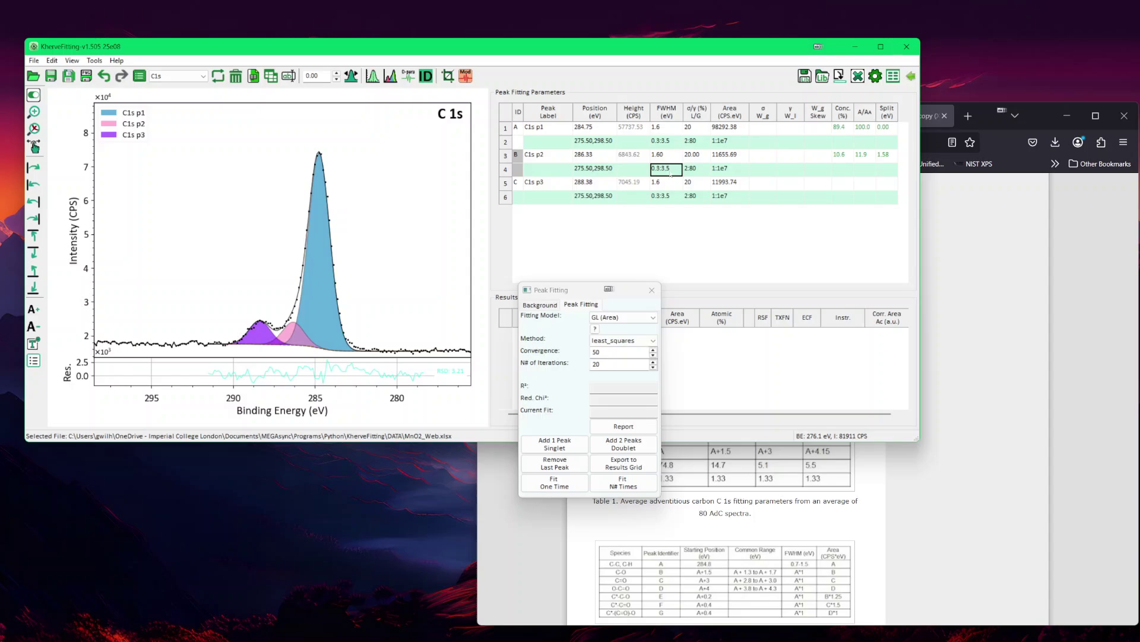
pyautogui.write('A*1')
pyautogui.press('Return')
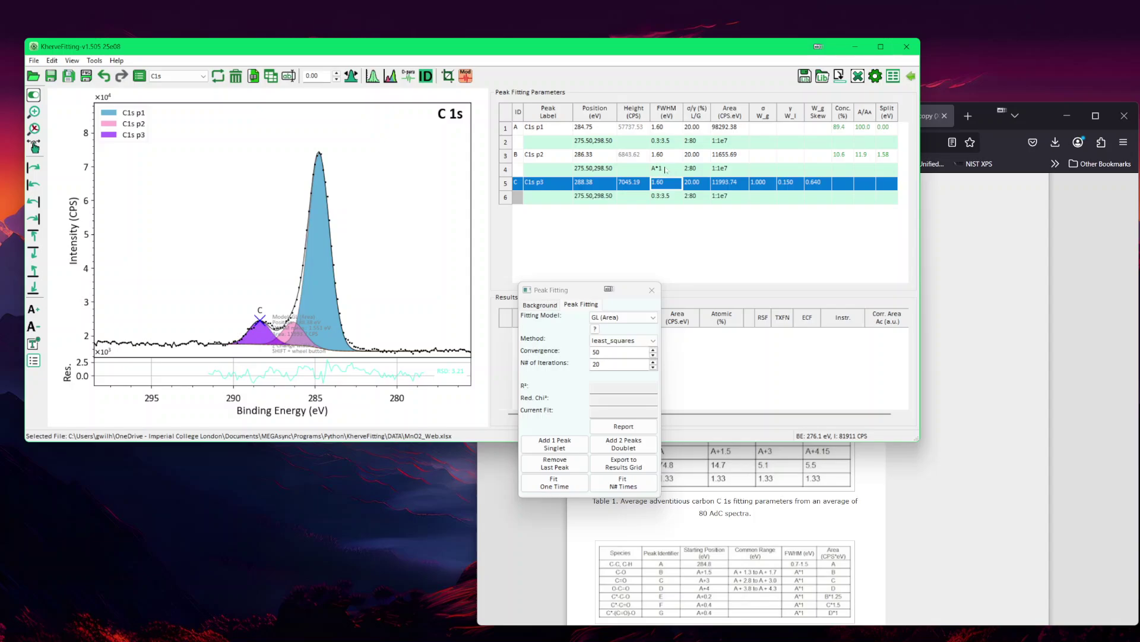
pyautogui.click(669, 198)
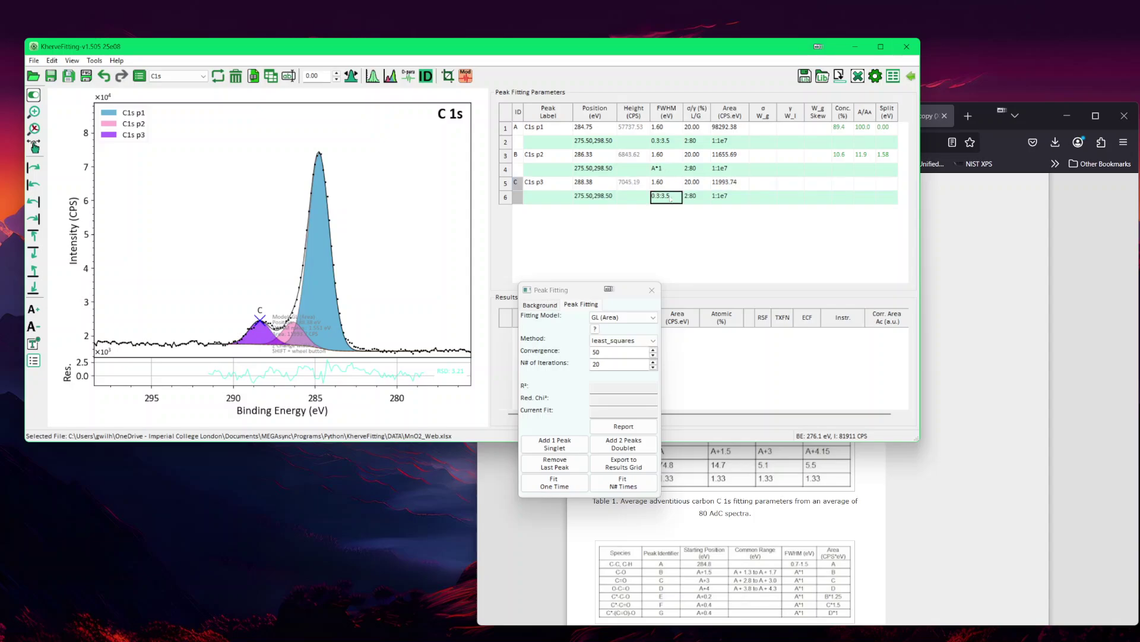
pyautogui.write('A*1')
pyautogui.press('Return')
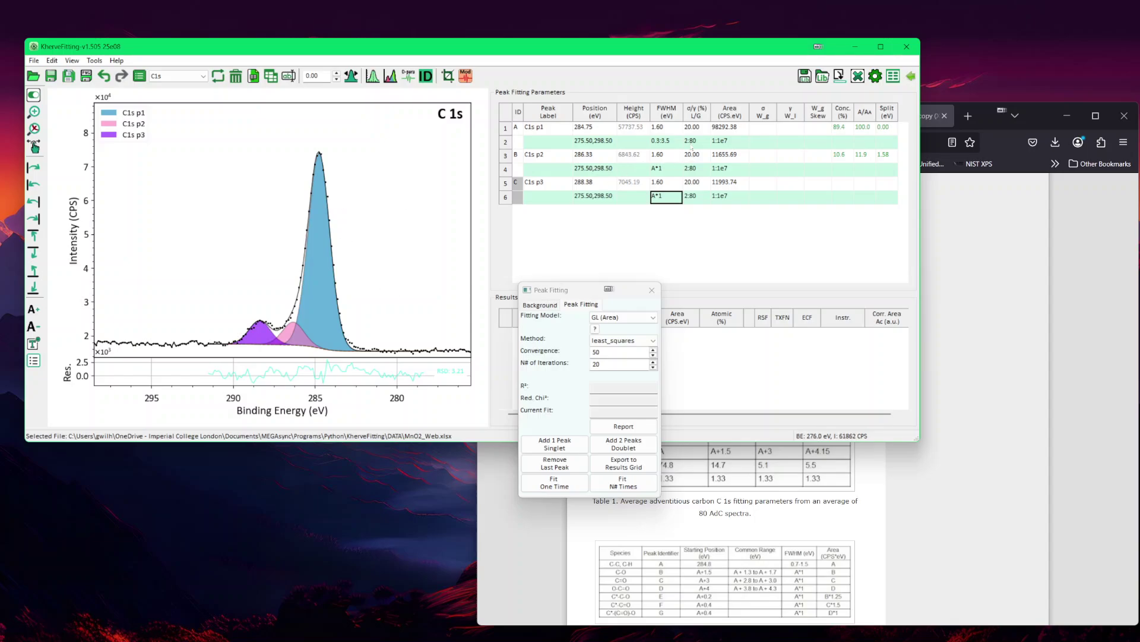
# Constrain the L/G of peaks B and C to A*1 and run the fit, reaching R² 0.99922.
pyautogui.click(696, 171)
pyautogui.write('A*1')
pyautogui.press('Down')
pyautogui.press('Down')
pyautogui.write('A*1')
pyautogui.press('Return')
pyautogui.click(625, 485)
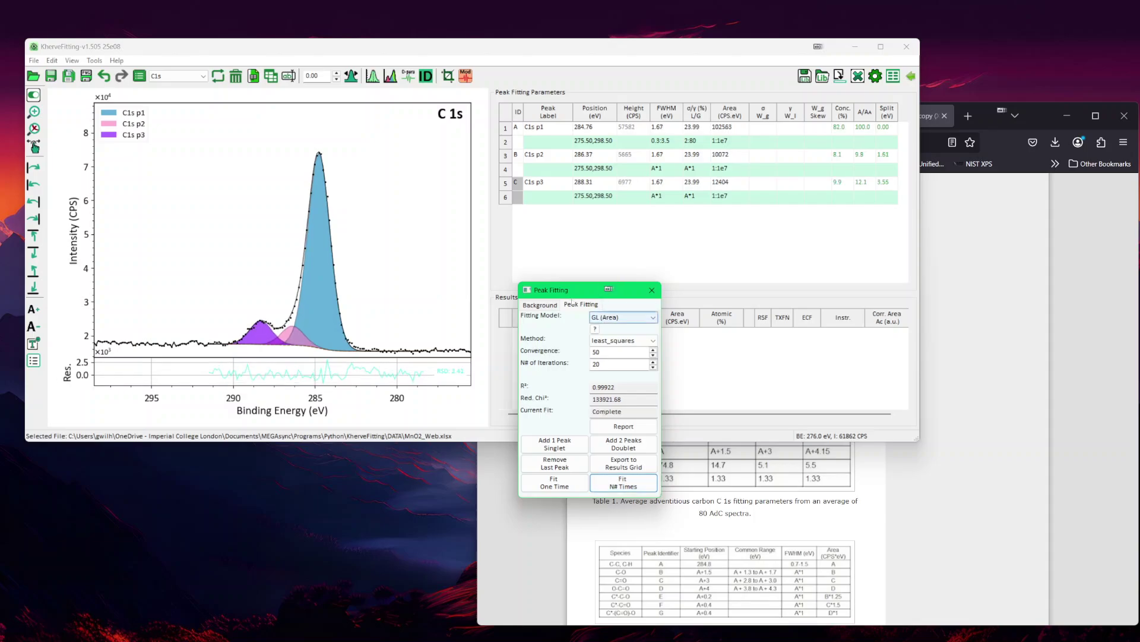
# Set the C1s p1 peak's L/G to 30 and refit the peaks.
pyautogui.click(352, 193)
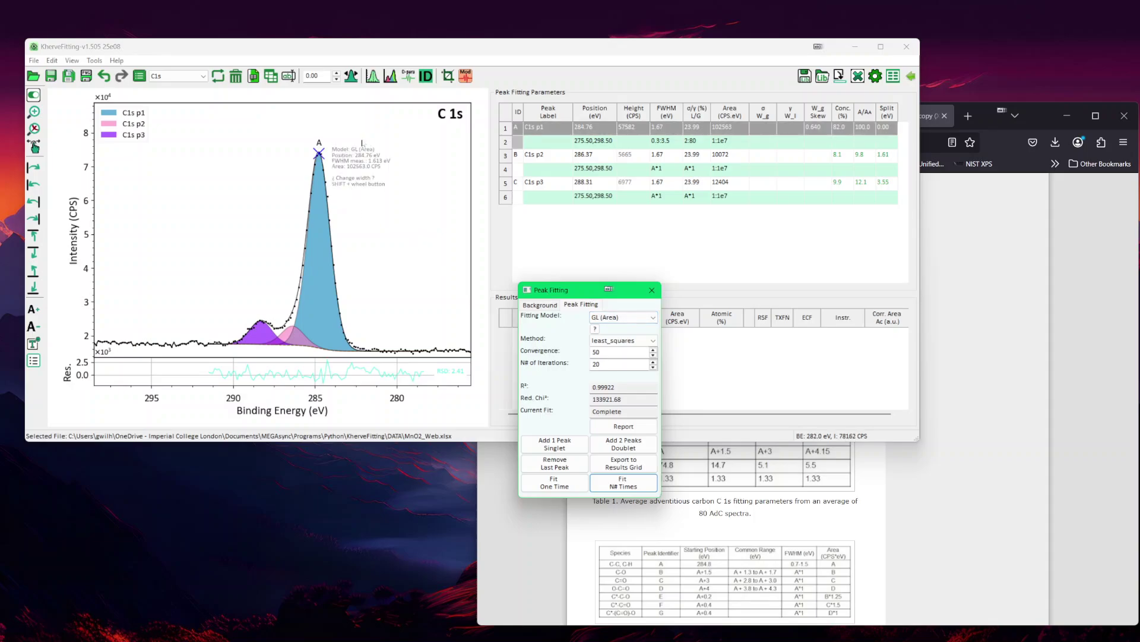
pyautogui.click(692, 130)
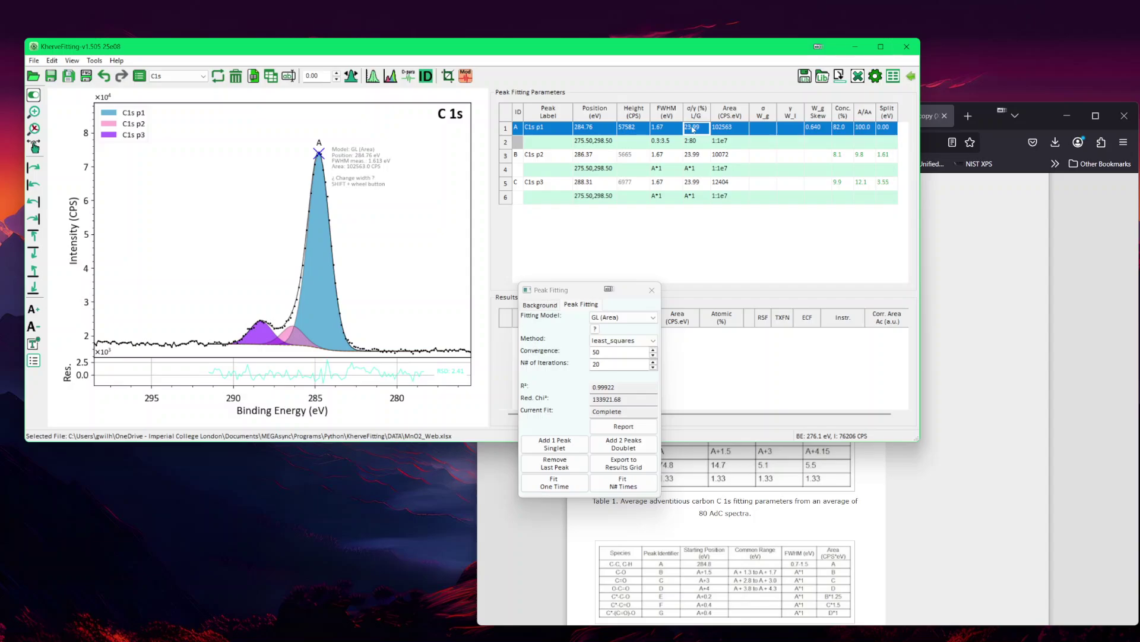
pyautogui.write('30')
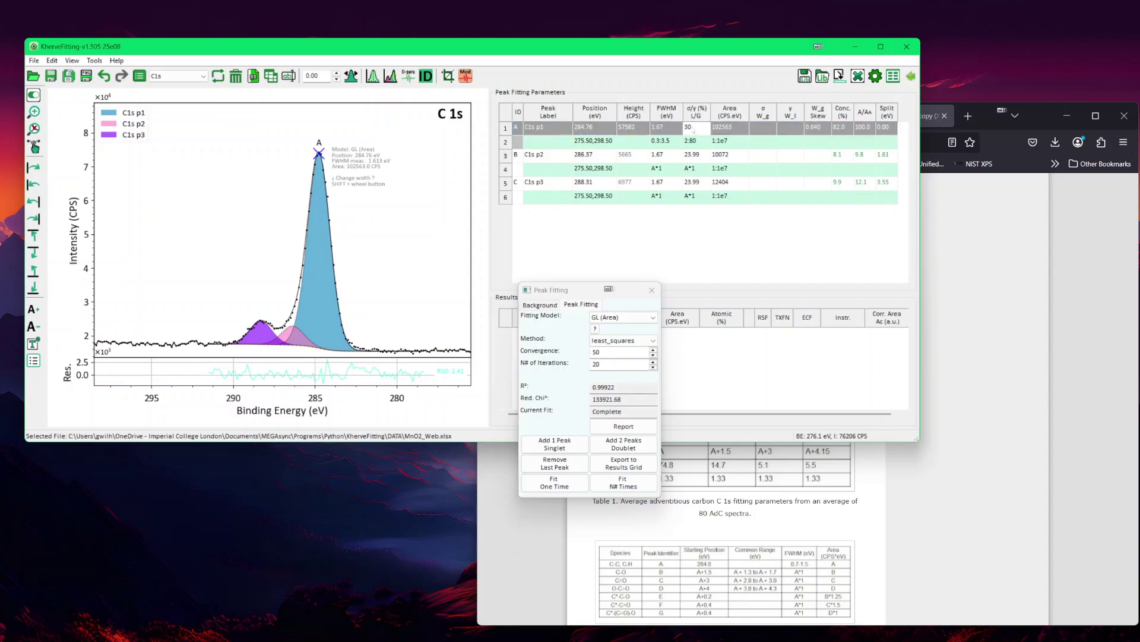
pyautogui.press('Return')
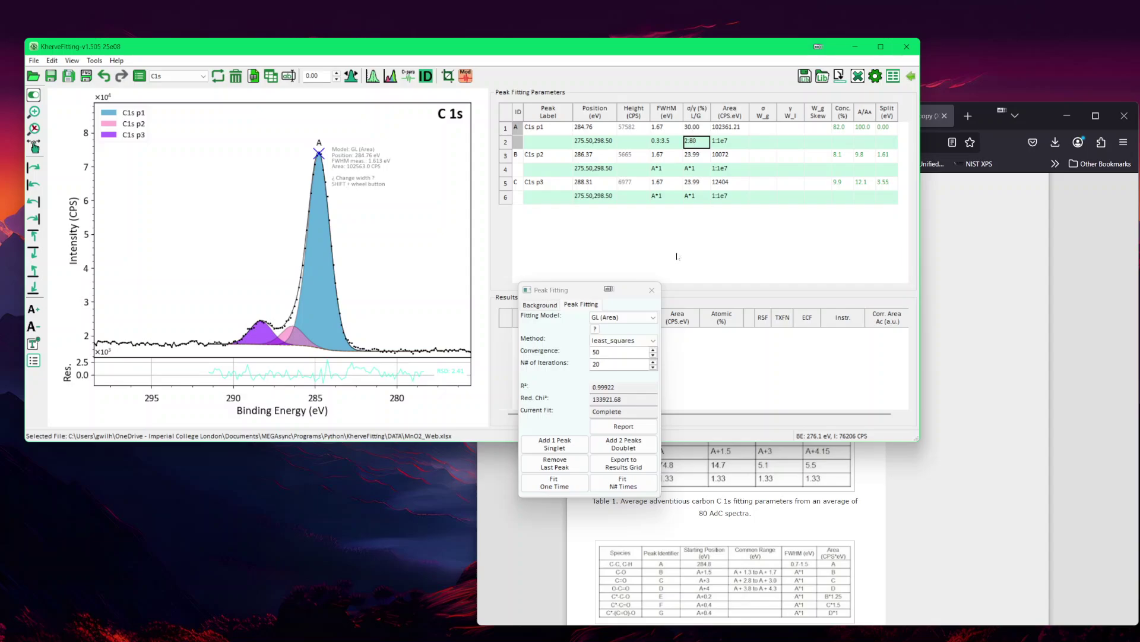
pyautogui.click(635, 486)
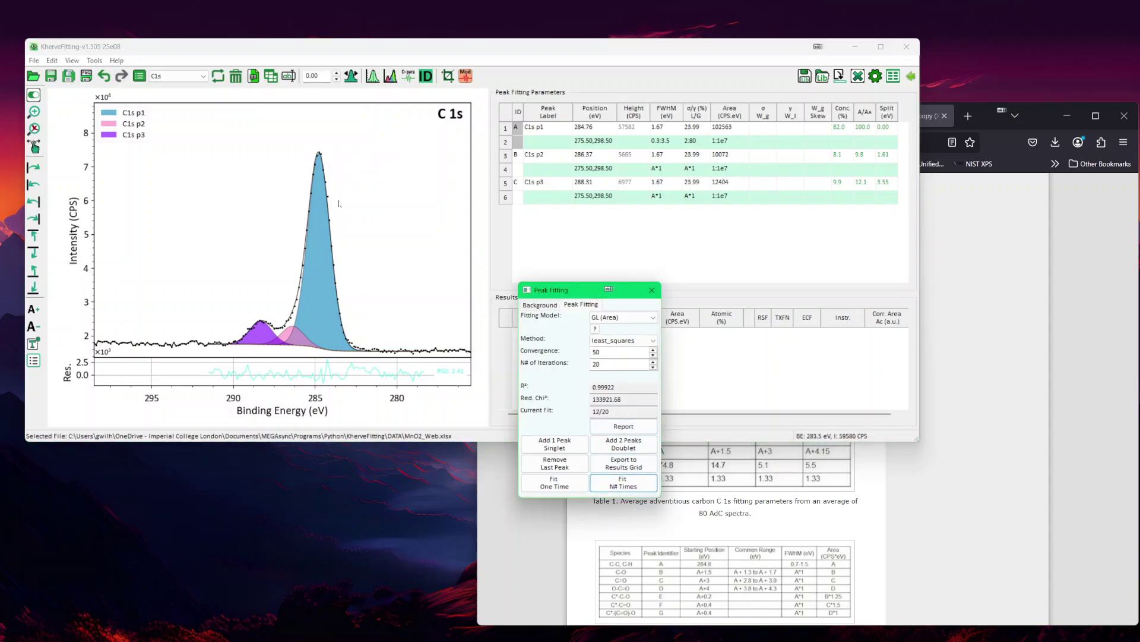
# Re-enter 30 as the C1s p1 L/G and lock it as Fixed.
pyautogui.click(695, 127)
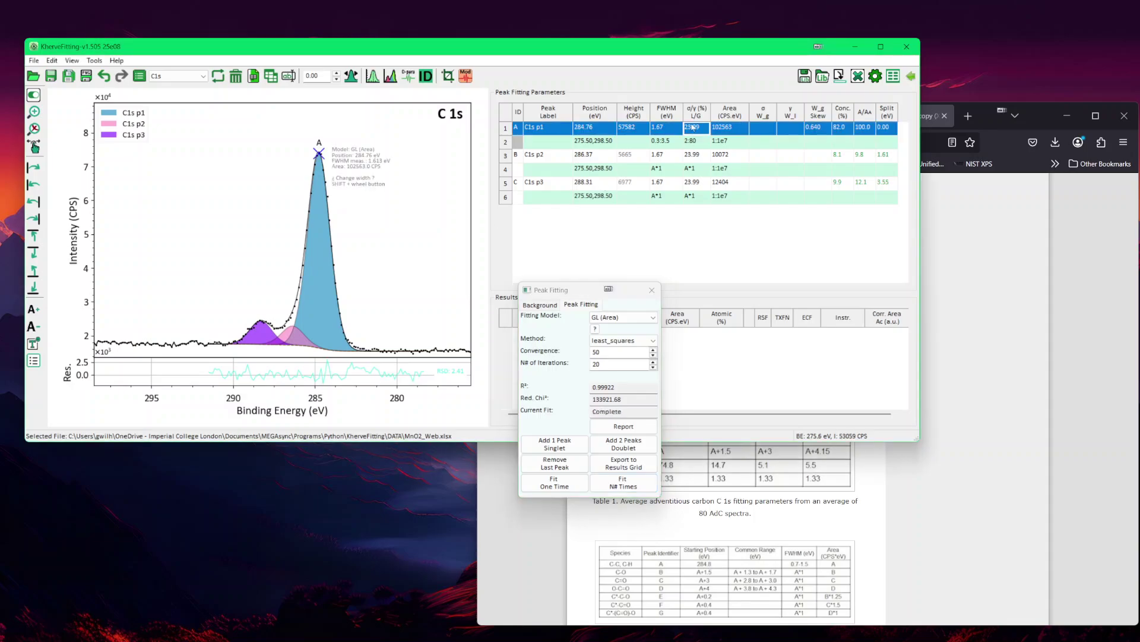
pyautogui.write('30')
pyautogui.press('Return')
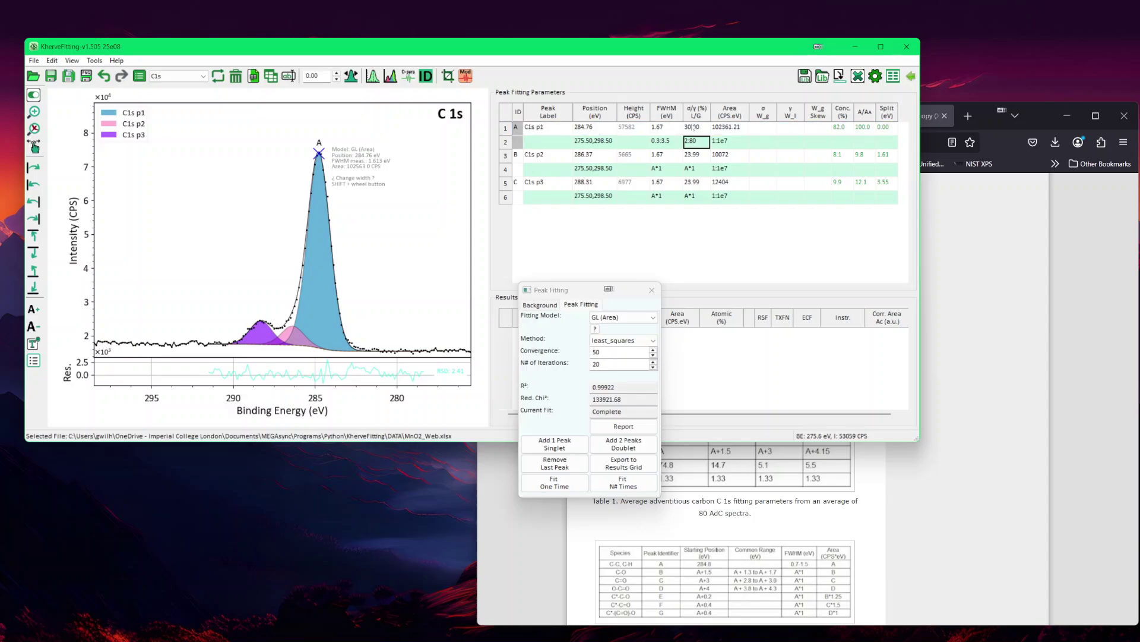
pyautogui.write('fi')
pyautogui.press('Return')
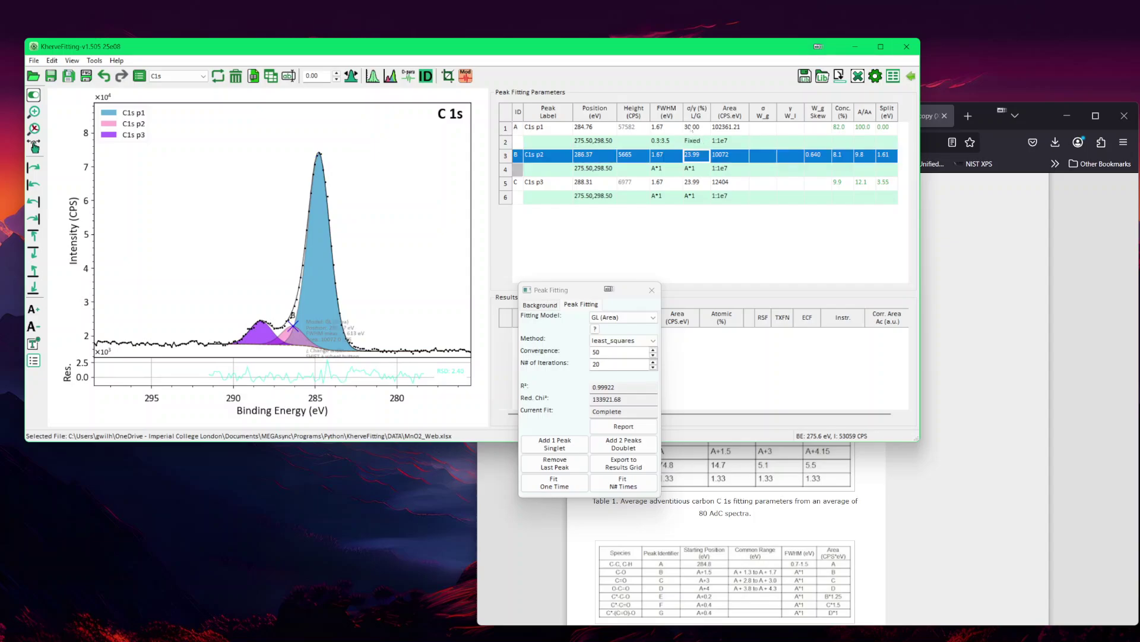
# Refit with L/G held at 30 (R² 0.99920), zooming the intensity axis onto the shoulder peaks.
pyautogui.click(623, 482)
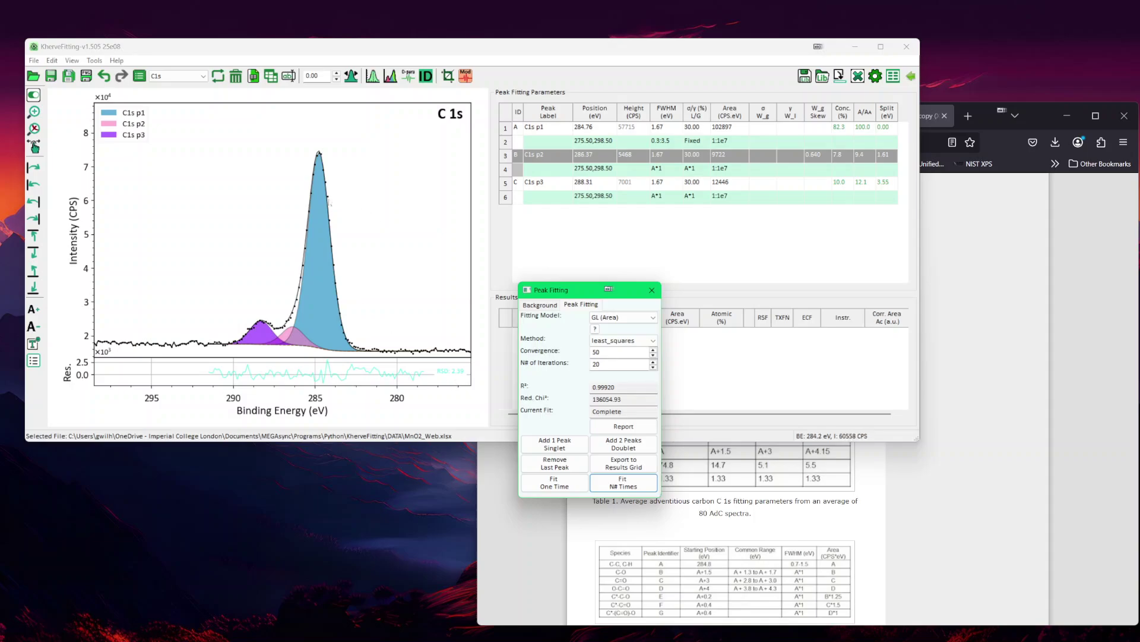
pyautogui.click(347, 53)
pyautogui.hotkey('ctrl', 'Down')
pyautogui.hotkey('ctrl', 'Down')
pyautogui.hotkey('ctrl', 'Down')
pyautogui.hotkey('ctrl', 'Down')
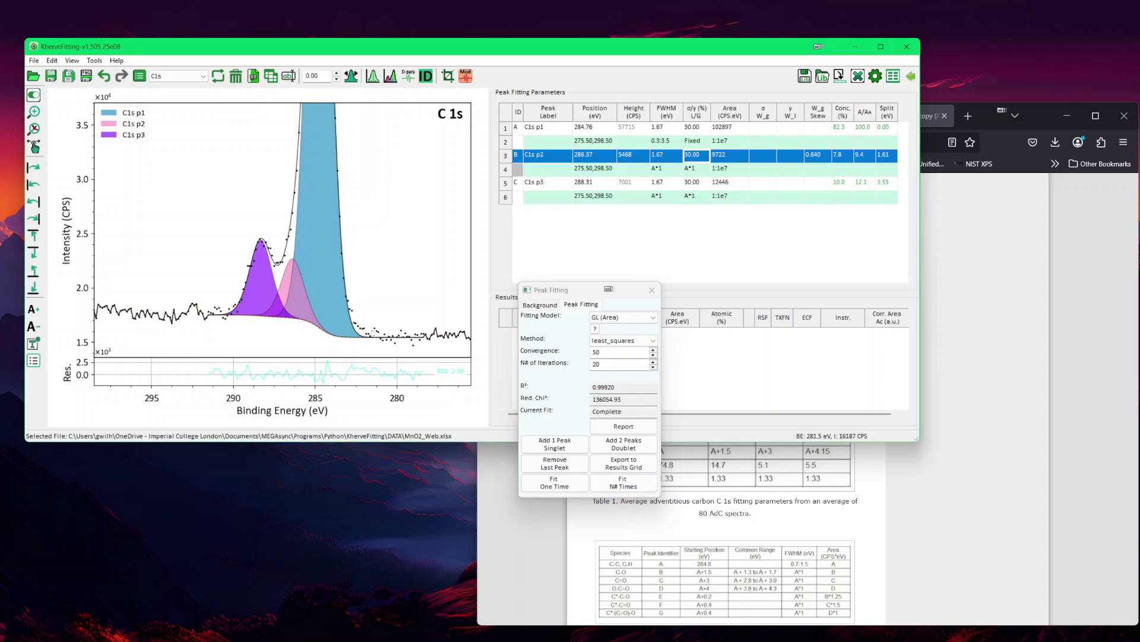
pyautogui.scroll(-6, 373, 331)
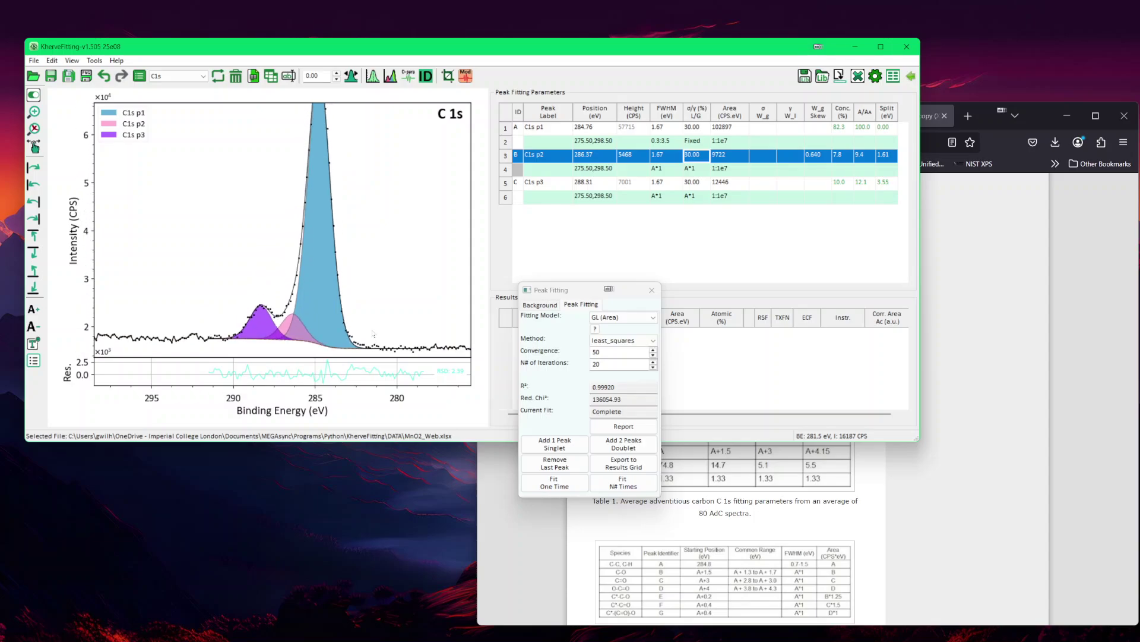
pyautogui.scroll(-3, 373, 332)
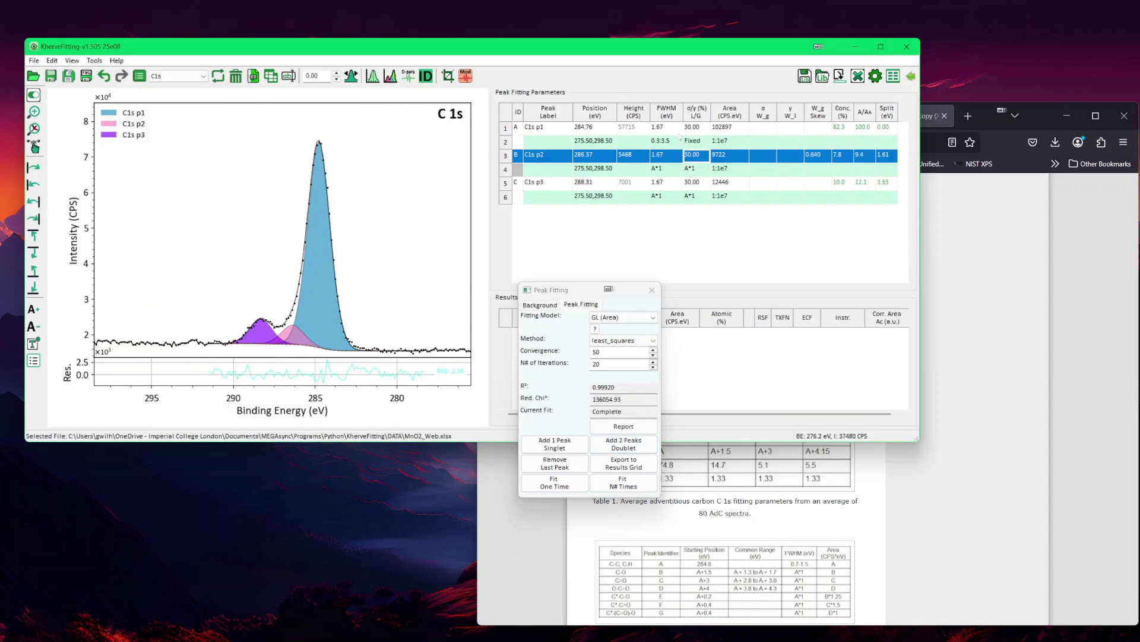
# Remove all three C1s peaks and switch the fitting model to SGL (Area).
pyautogui.click(556, 466)
pyautogui.click(556, 465)
pyautogui.click(556, 466)
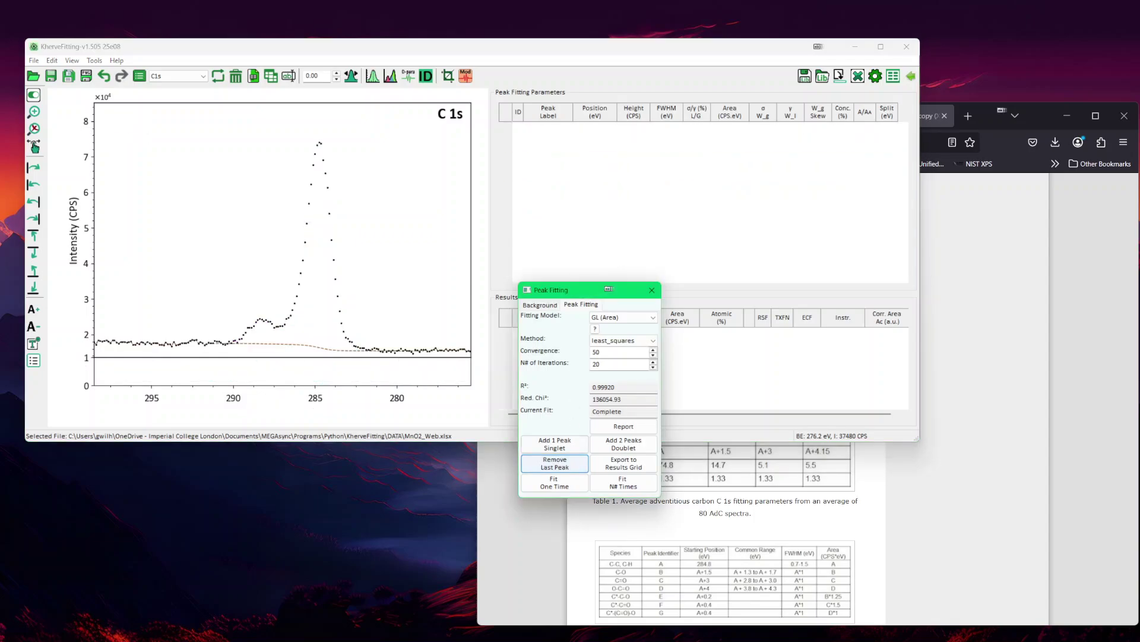
pyautogui.click(624, 317)
pyautogui.click(620, 337)
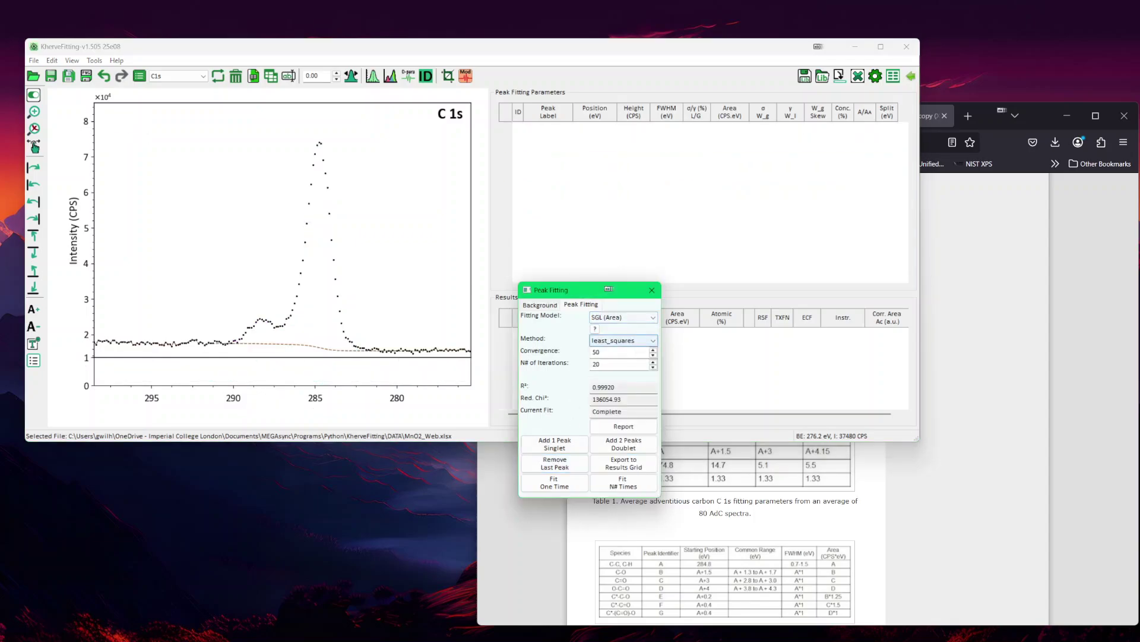
# Add three singlet peaks, placing peak B near 286 eV and nudging peak A.
pyautogui.click(555, 443)
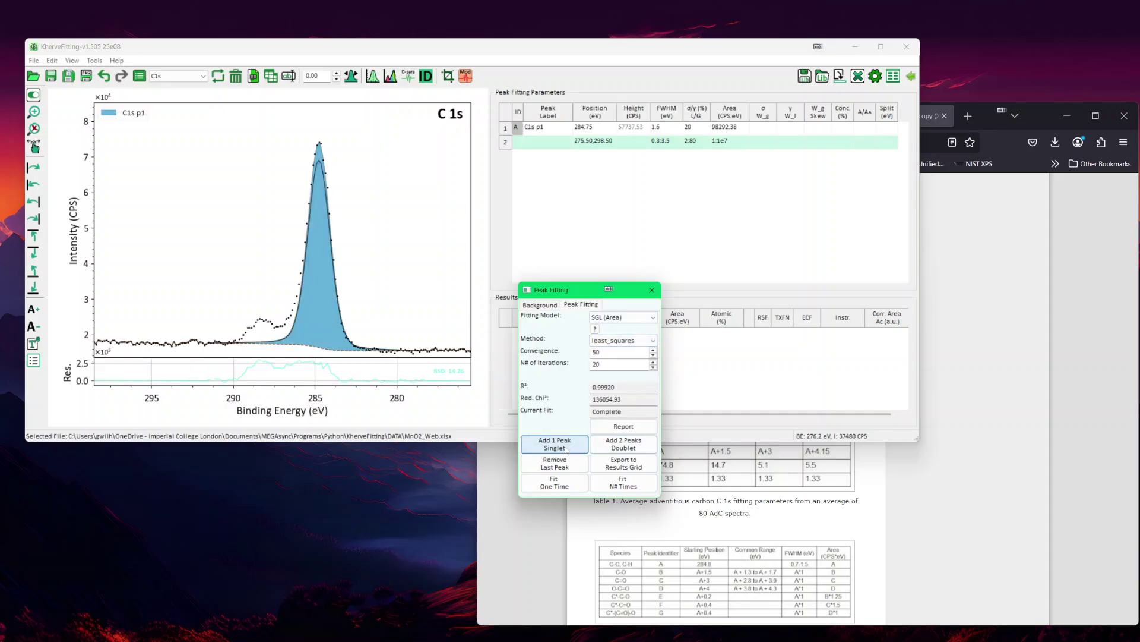
pyautogui.click(566, 450)
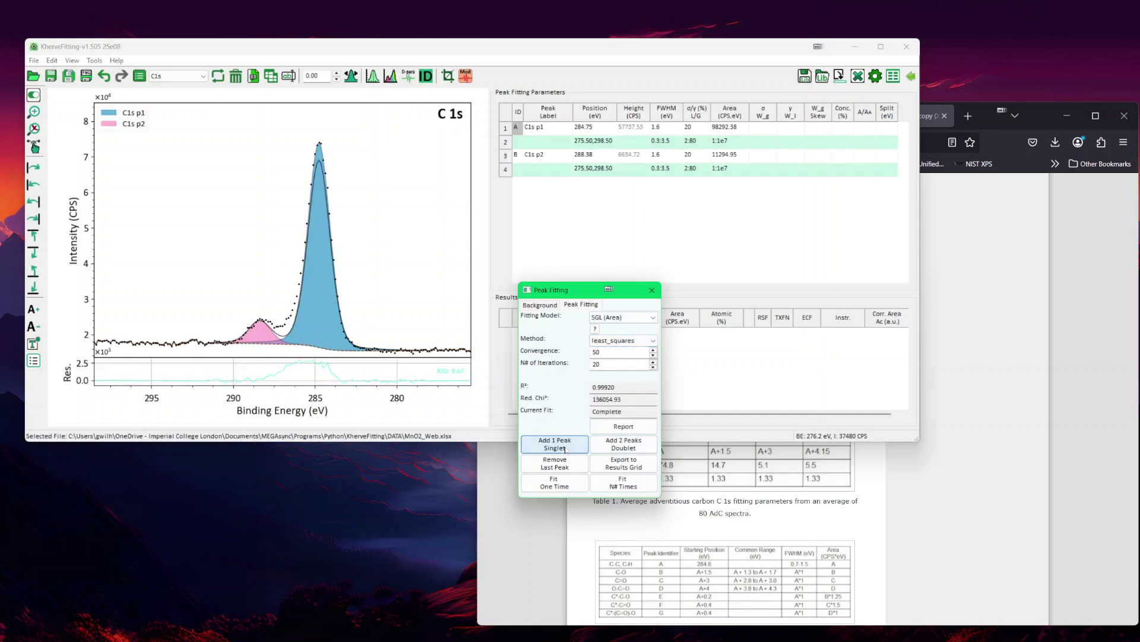
pyautogui.click(319, 272)
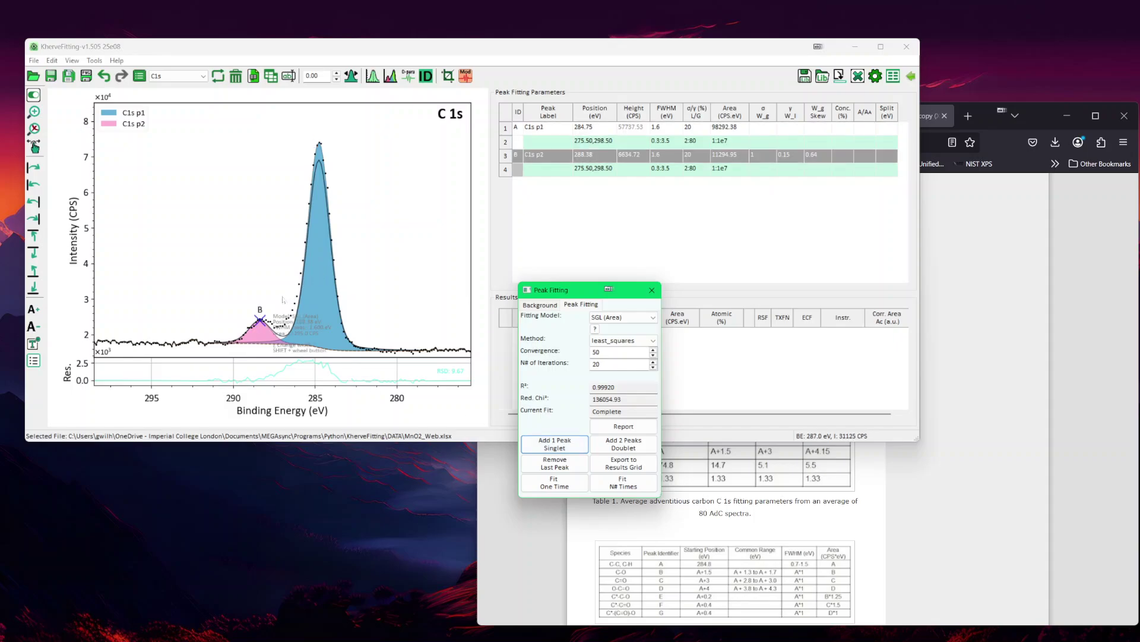
pyautogui.click(260, 324)
pyautogui.moveTo(262, 322); pyautogui.dragTo(290, 324)
pyautogui.click(328, 161)
pyautogui.moveTo(317, 145); pyautogui.dragTo(319, 147)
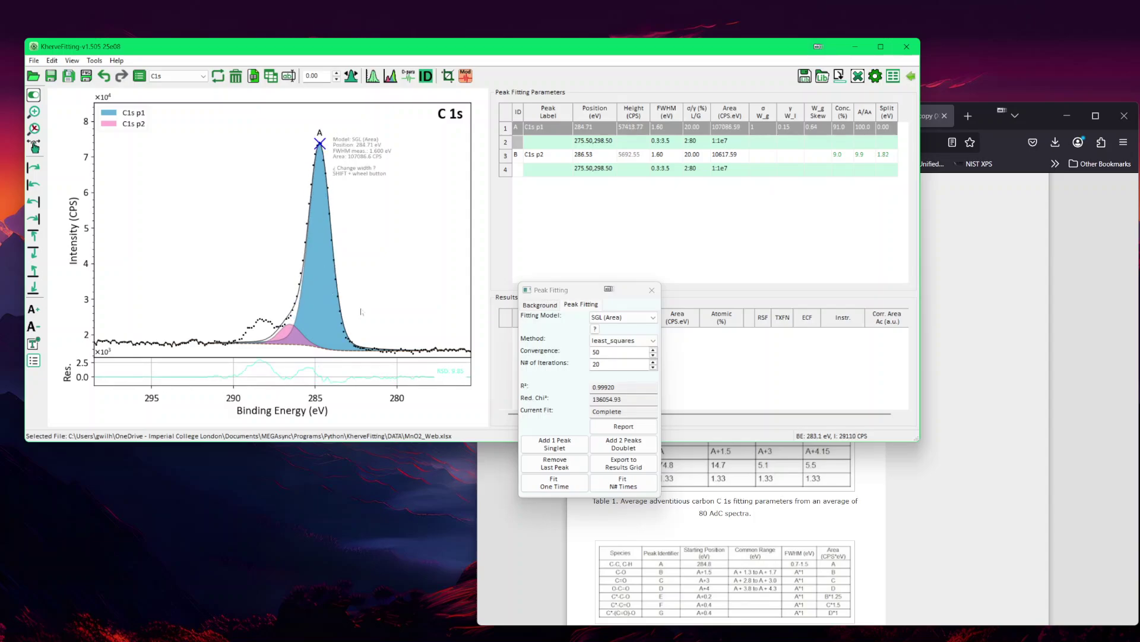
pyautogui.click(553, 449)
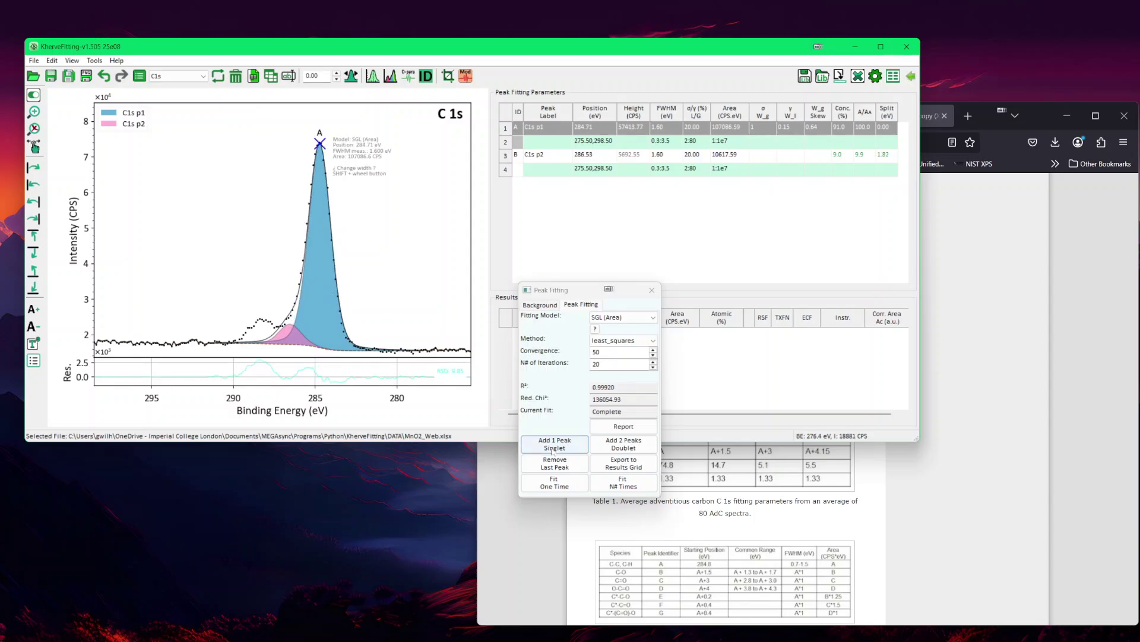
# Tie the C1s p2 and p3 FWHM and L/G to peak A (A*1) and refit.
pyautogui.click(657, 170)
pyautogui.write('A*1')
pyautogui.press('Down')
pyautogui.press('Down')
pyautogui.write('A*1')
pyautogui.press('Right')
pyautogui.write('A*1')
pyautogui.press('Up')
pyautogui.press('Up')
pyautogui.write('A*1')
pyautogui.press('Down')
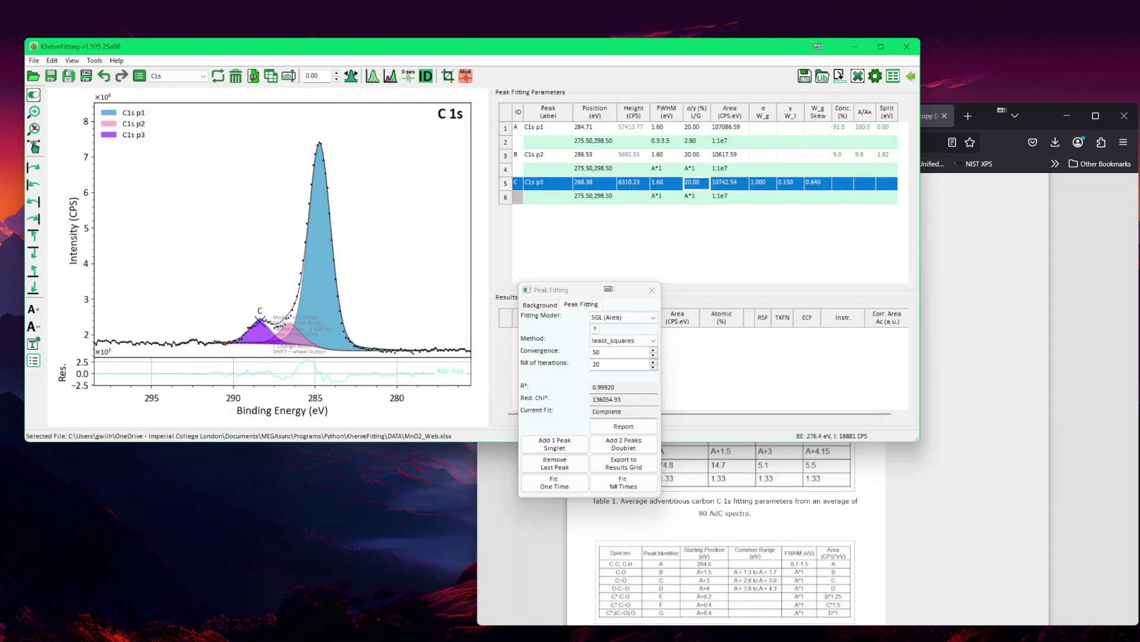
pyautogui.click(633, 486)
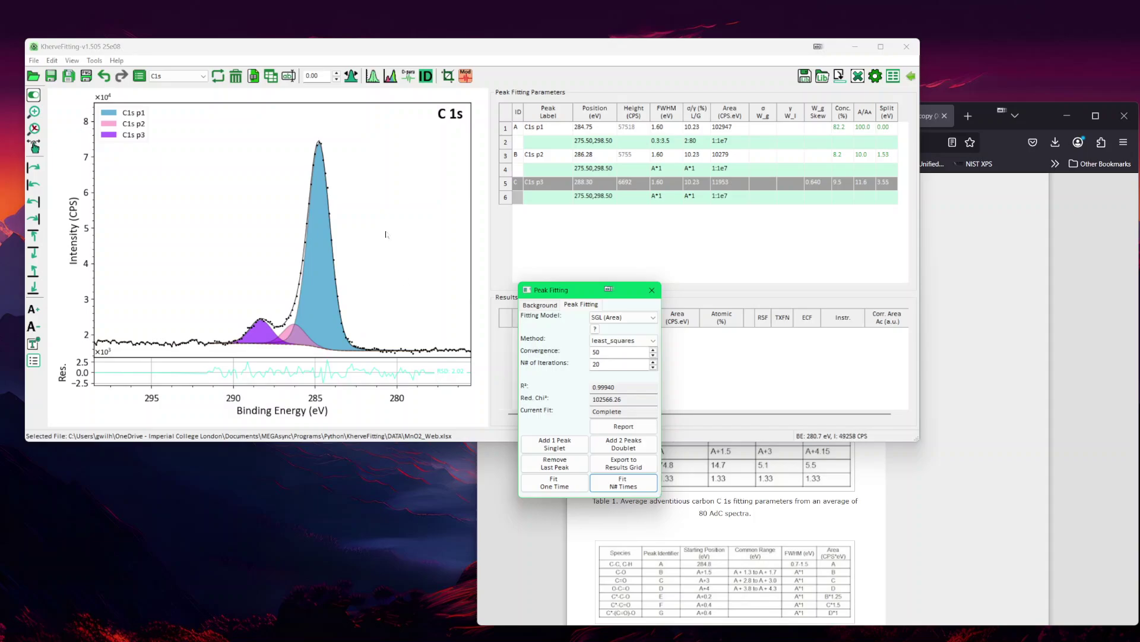
# Fix the C1s p1 L/G at 20 and refit.
pyautogui.scroll(5, 385, 235)
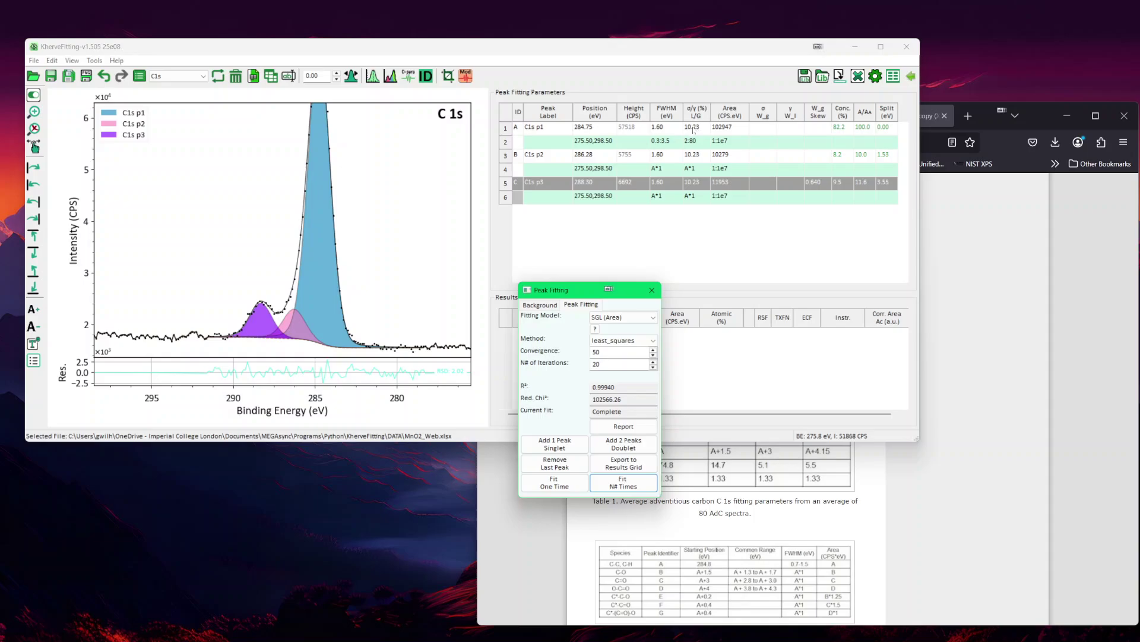
pyautogui.click(693, 129)
pyautogui.write('20')
pyautogui.press('Return')
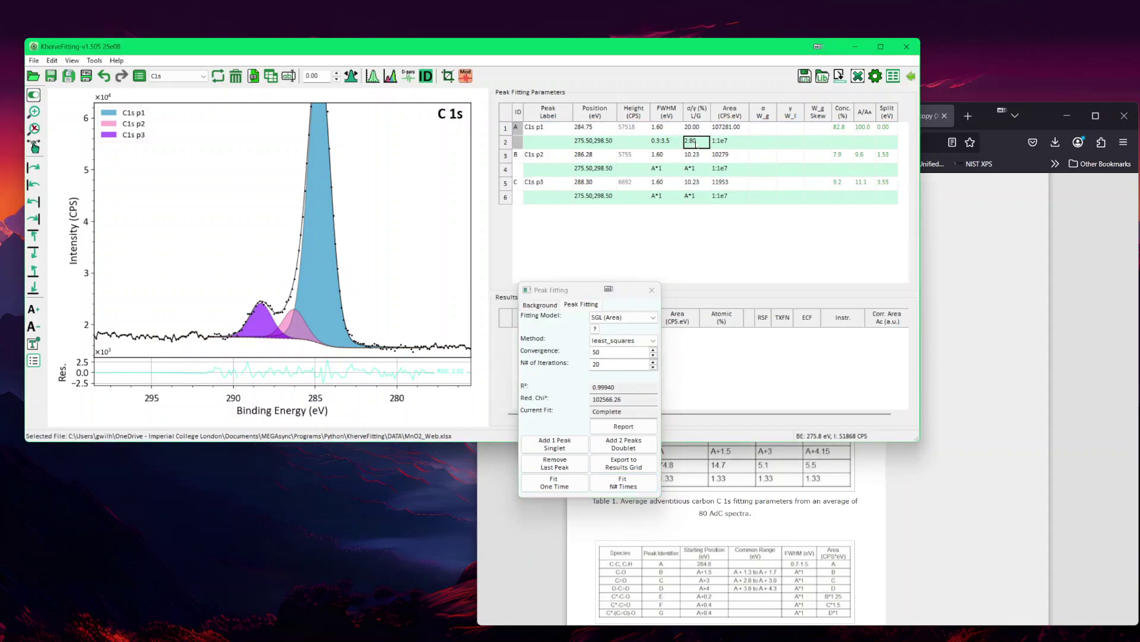
pyautogui.press('Return')
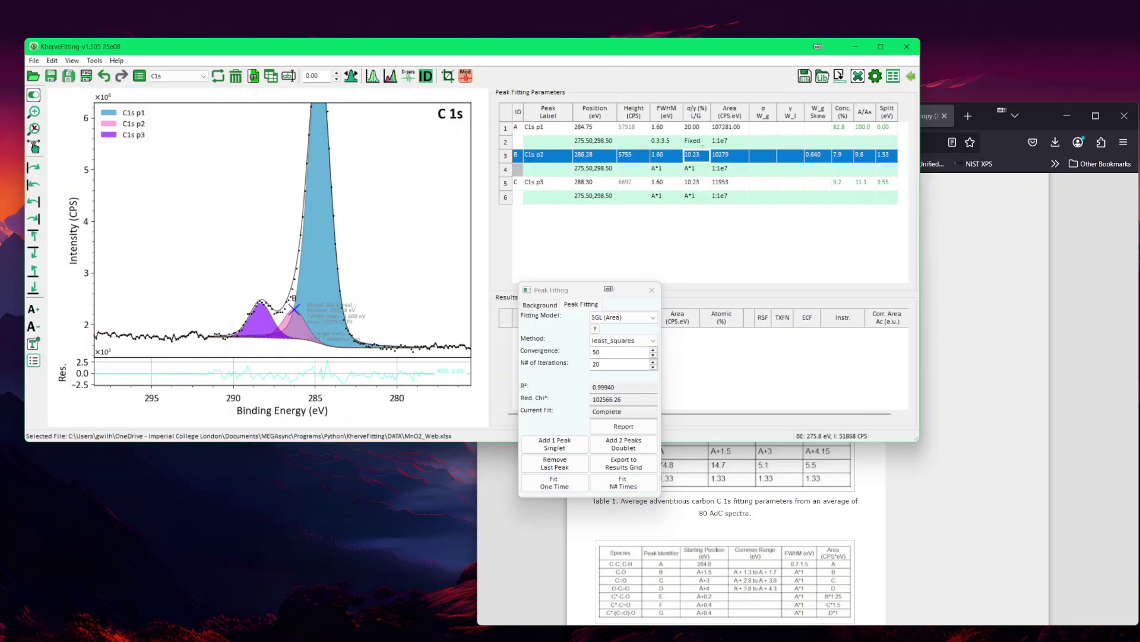
pyautogui.click(623, 483)
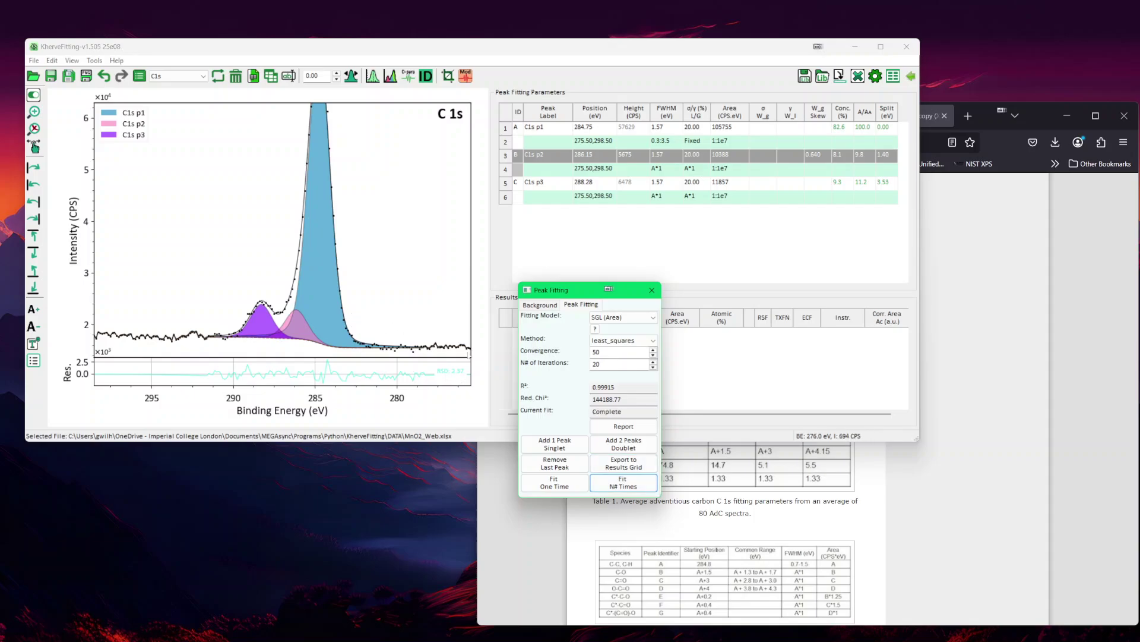
# Change the C1s p1 L/G constraint to a 1:80 range and refit (R² 0.99940).
pyautogui.click(699, 143)
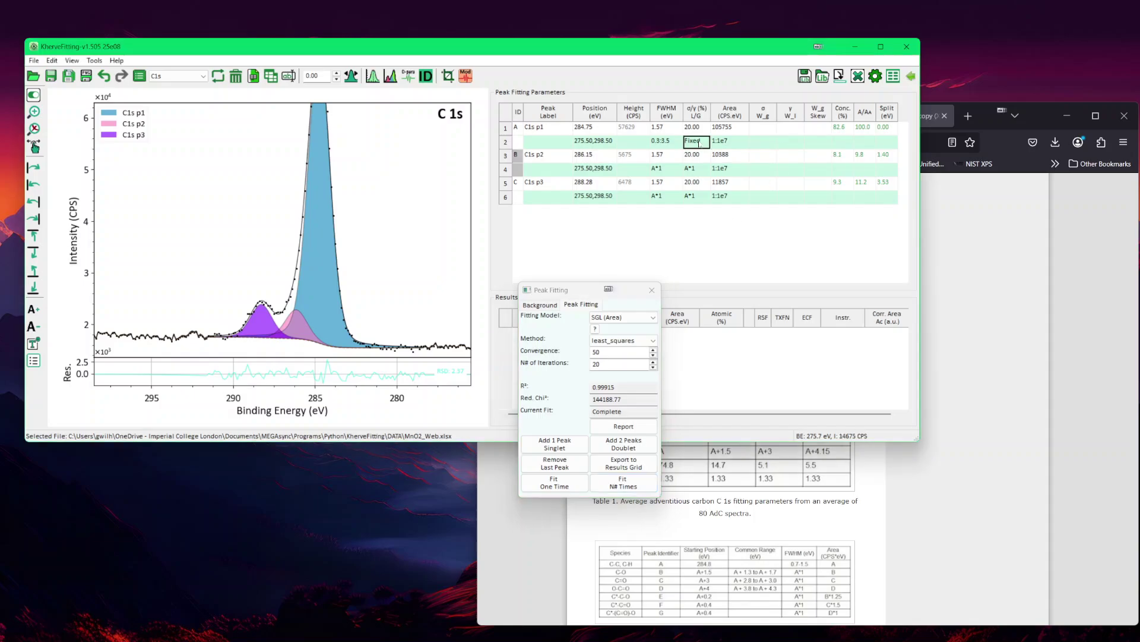
pyautogui.write('1:80')
pyautogui.press('Return')
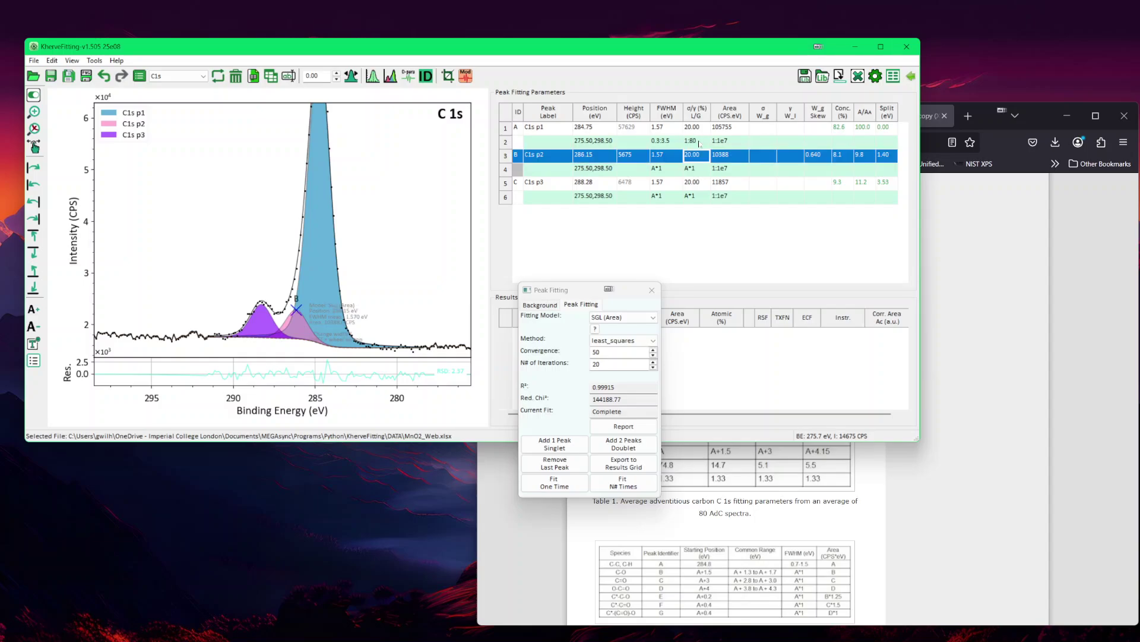
pyautogui.click(622, 481)
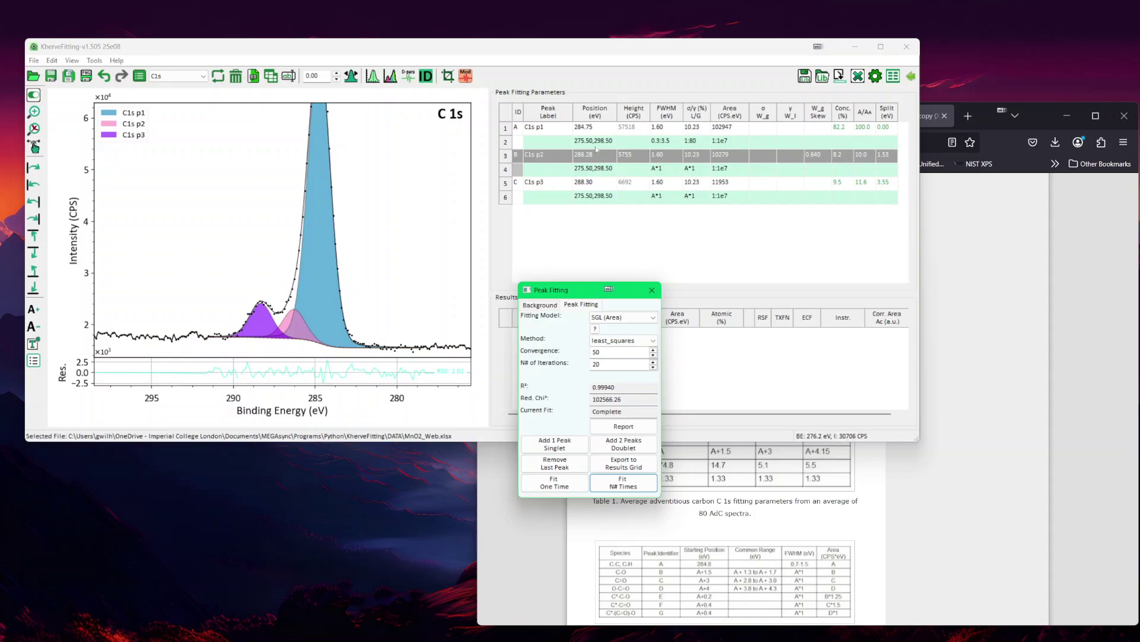
# Relabel the first two peaks C1s C-C and C1s C-O, consulting the Thermo Fisher carbon reference.
pyautogui.click(596, 147)
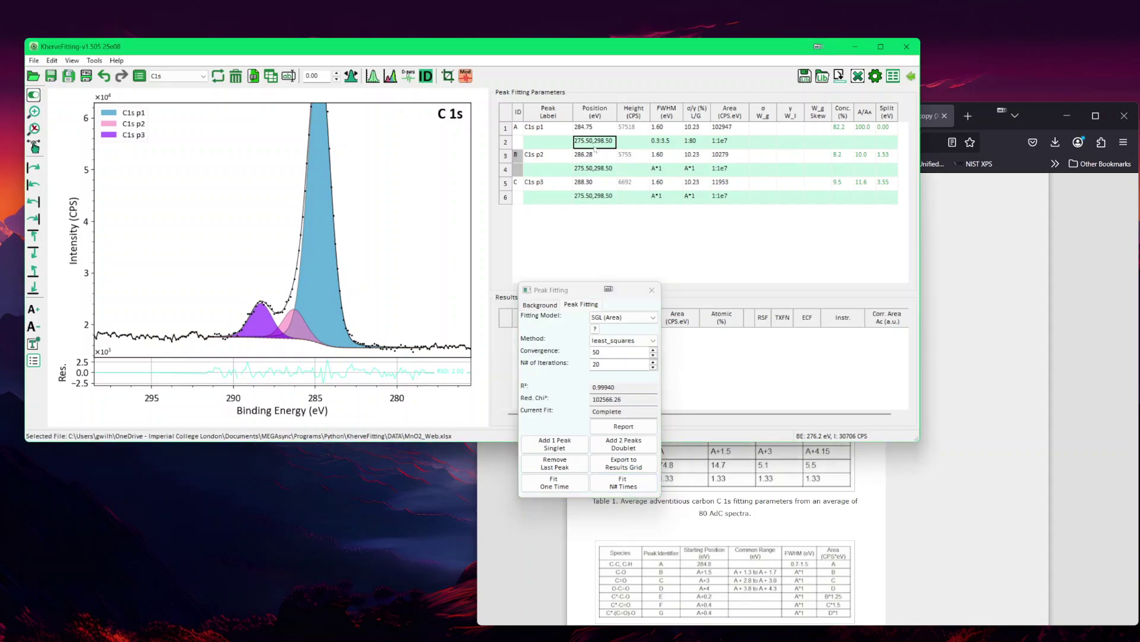
pyautogui.doubleClick(550, 127)
pyautogui.press('BackSpace')
pyautogui.press('BackSpace')
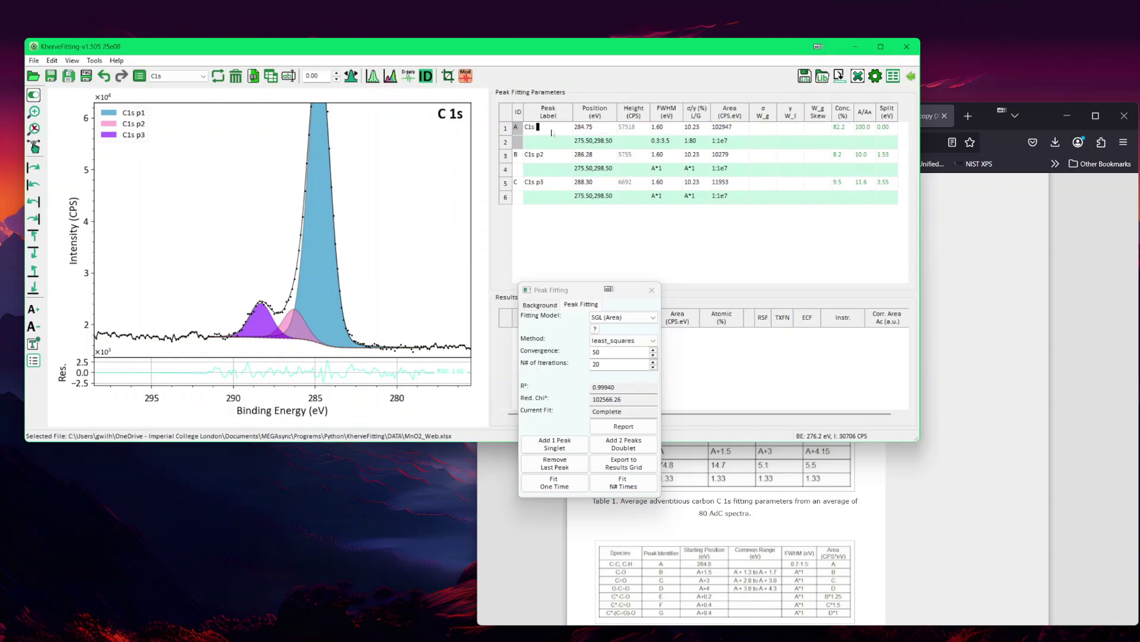
pyautogui.write('C-C')
pyautogui.press('Return')
pyautogui.doubleClick(553, 156)
pyautogui.press('BackSpace')
pyautogui.press('BackSpace')
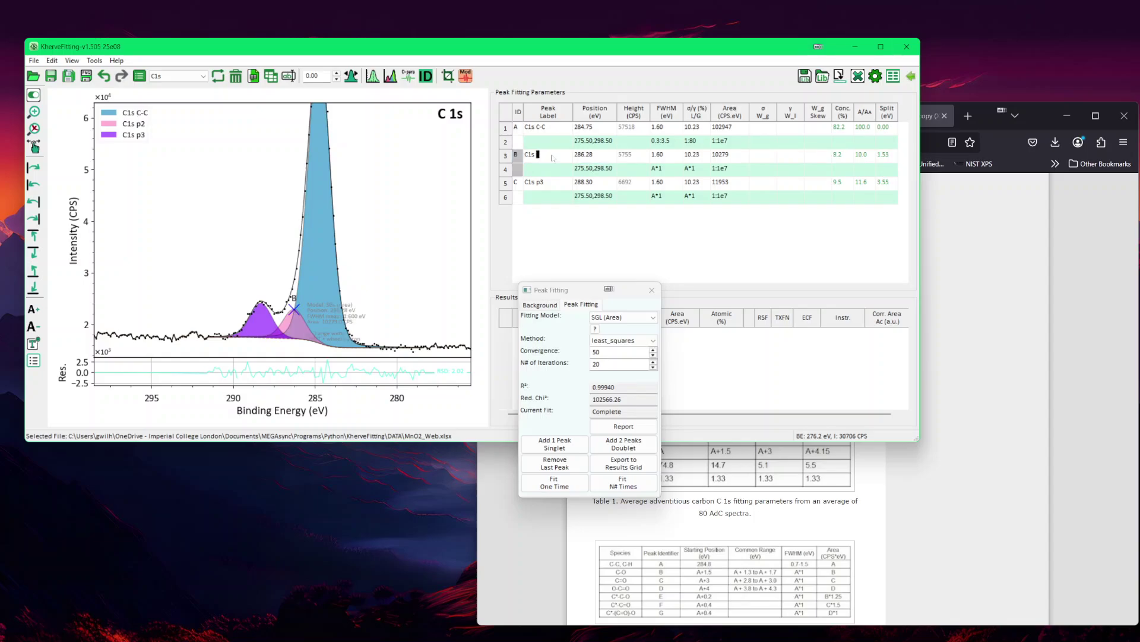
pyautogui.write('C-O')
pyautogui.click(963, 383)
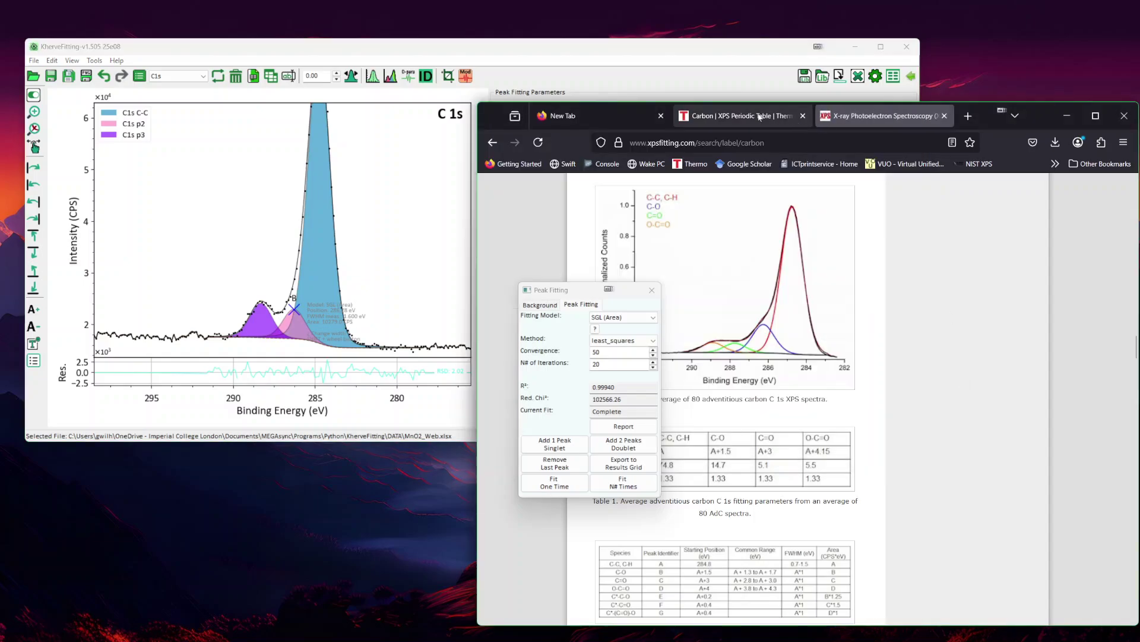
pyautogui.click(736, 116)
pyautogui.moveTo(570, 289); pyautogui.dragTo(208, 405)
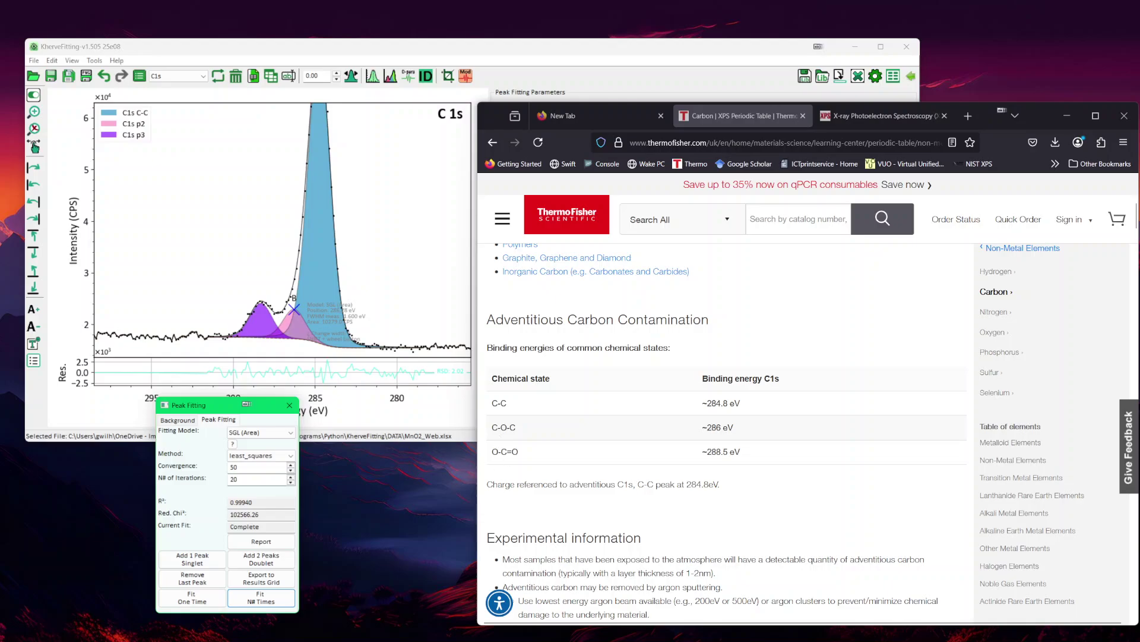
pyautogui.click(582, 50)
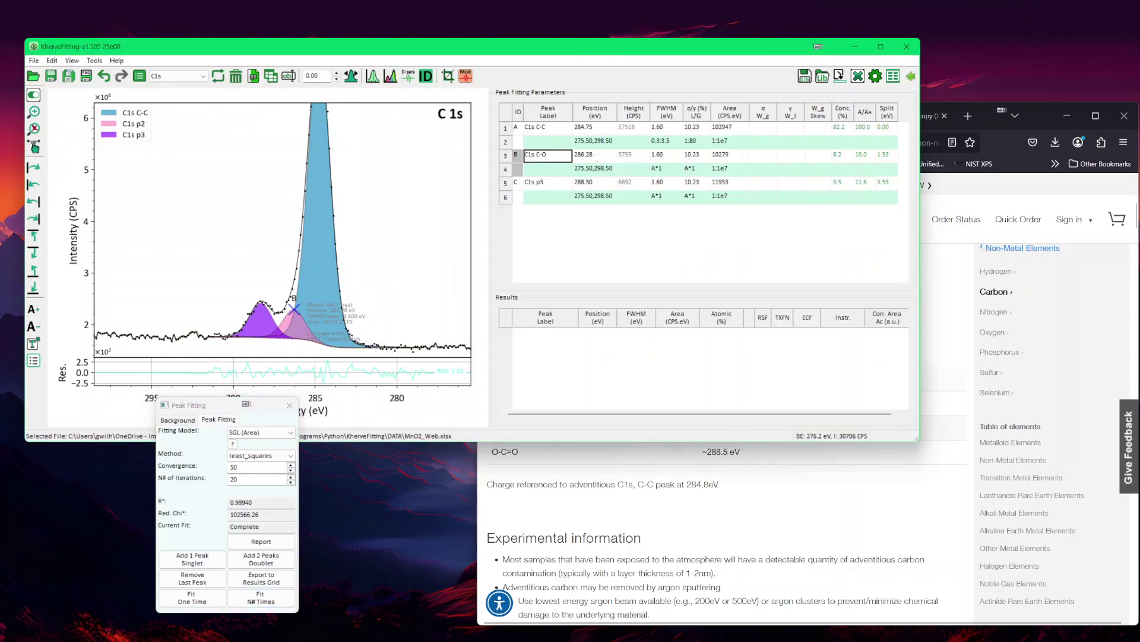
# Relabel the third peak C1s O-C=O and zoom out to show the whole C1s peak.
pyautogui.doubleClick(559, 182)
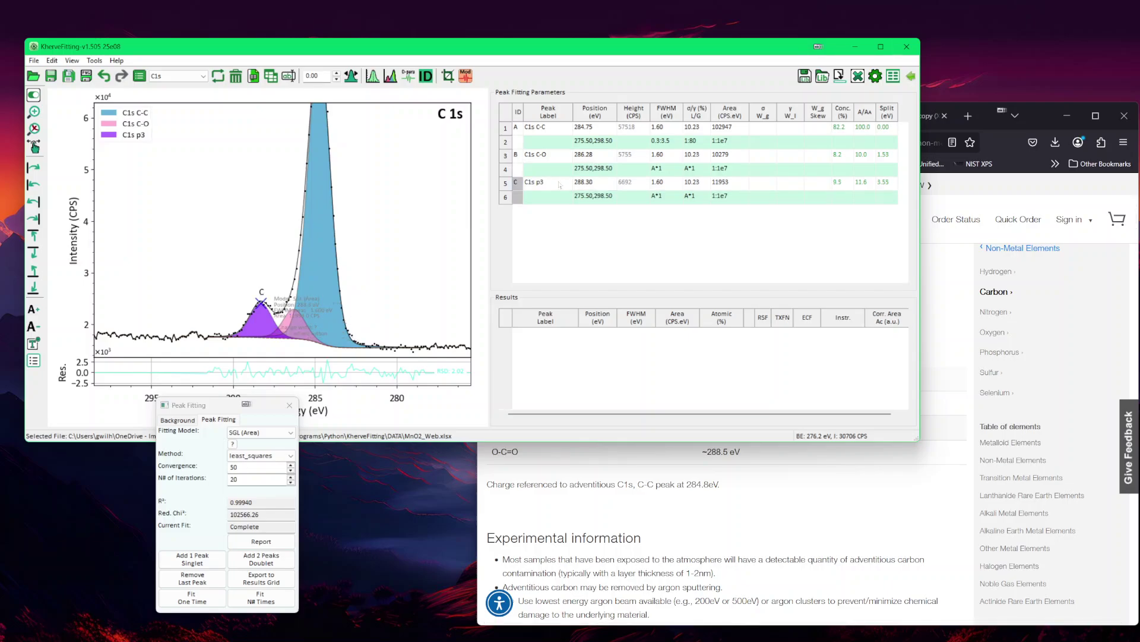
pyautogui.press('BackSpace')
pyautogui.press('BackSpace')
pyautogui.write('C=O')
pyautogui.press('Return')
pyautogui.click(538, 183)
pyautogui.write('O-')
pyautogui.press('Return')
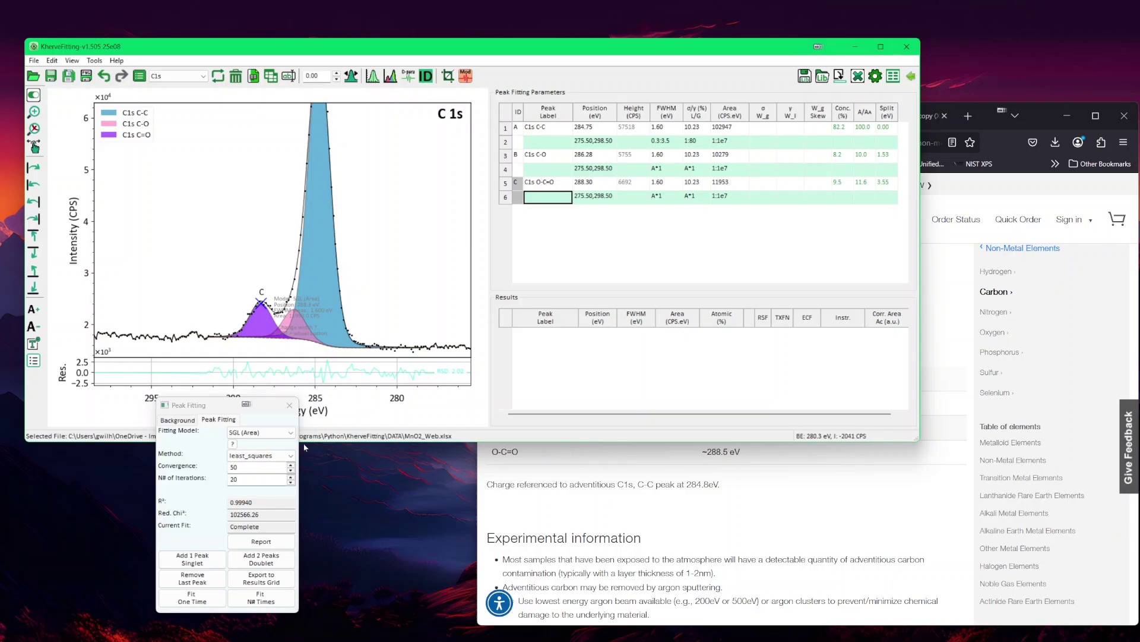
pyautogui.rightClick(198, 181)
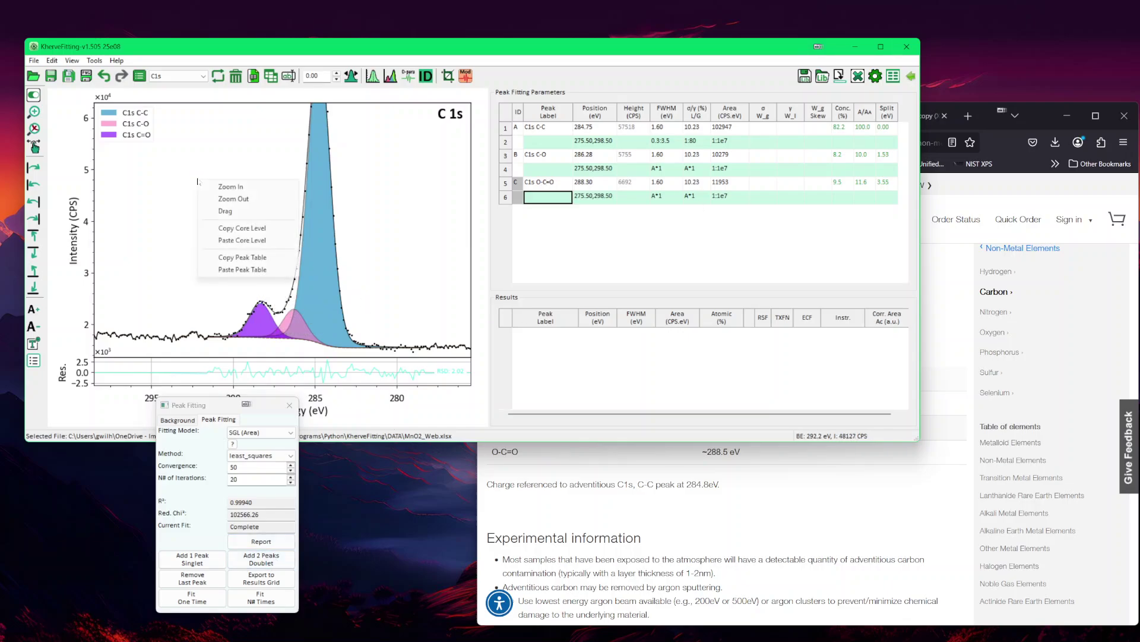
pyautogui.click(225, 199)
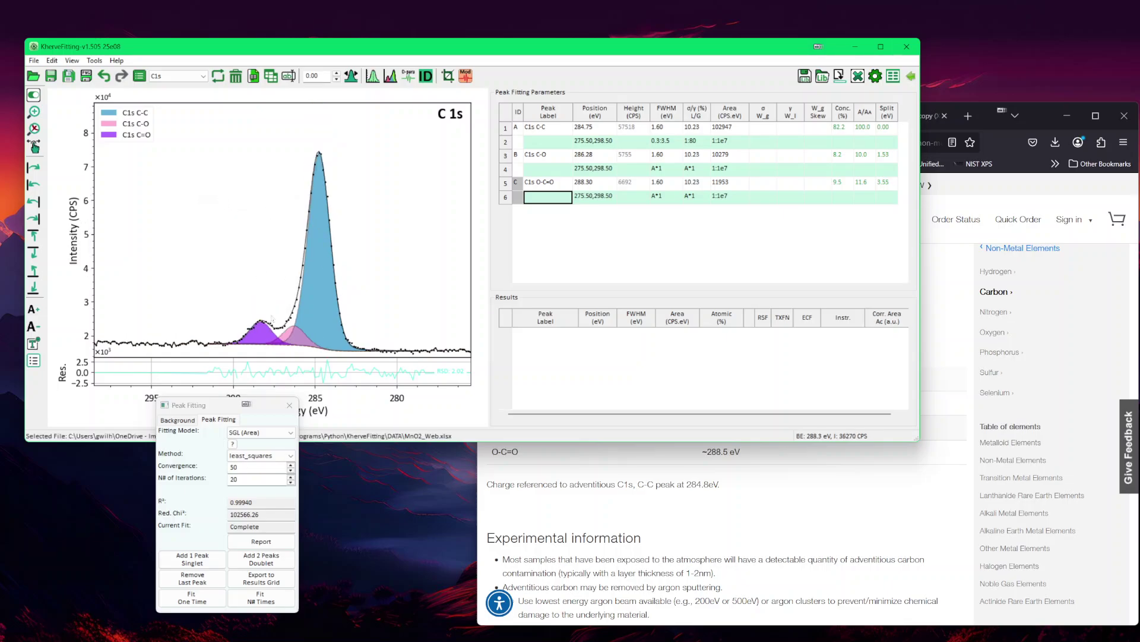
pyautogui.moveTo(207, 406); pyautogui.dragTo(546, 409)
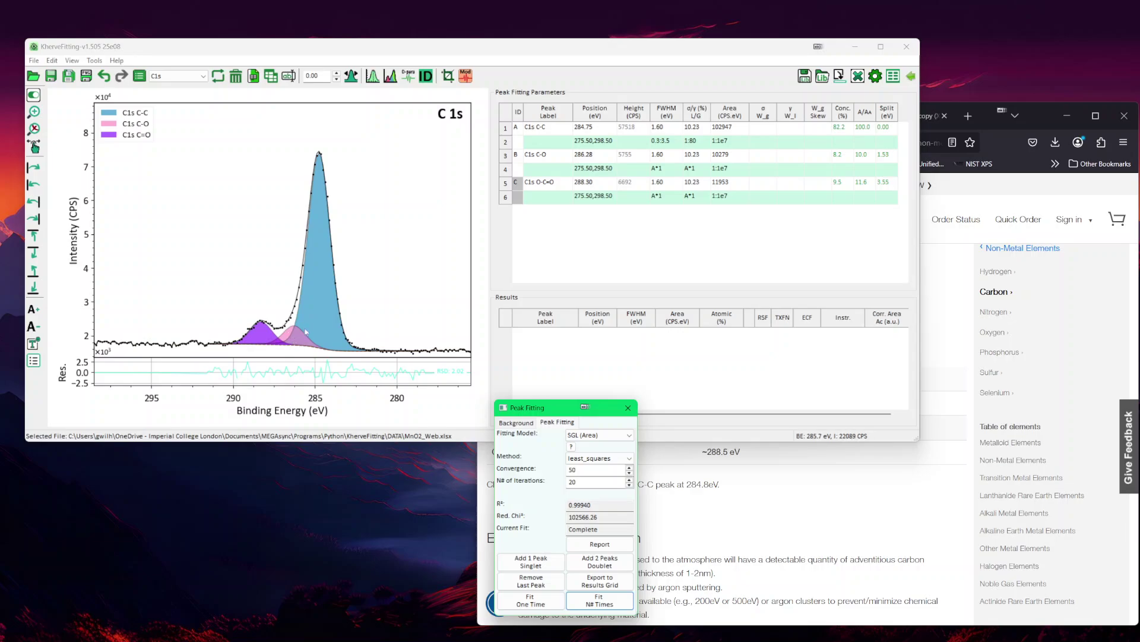
# Switch to C1s1 and overlay C1s and C1s1 via the Sample/Experiment Manager.
pyautogui.click(629, 409)
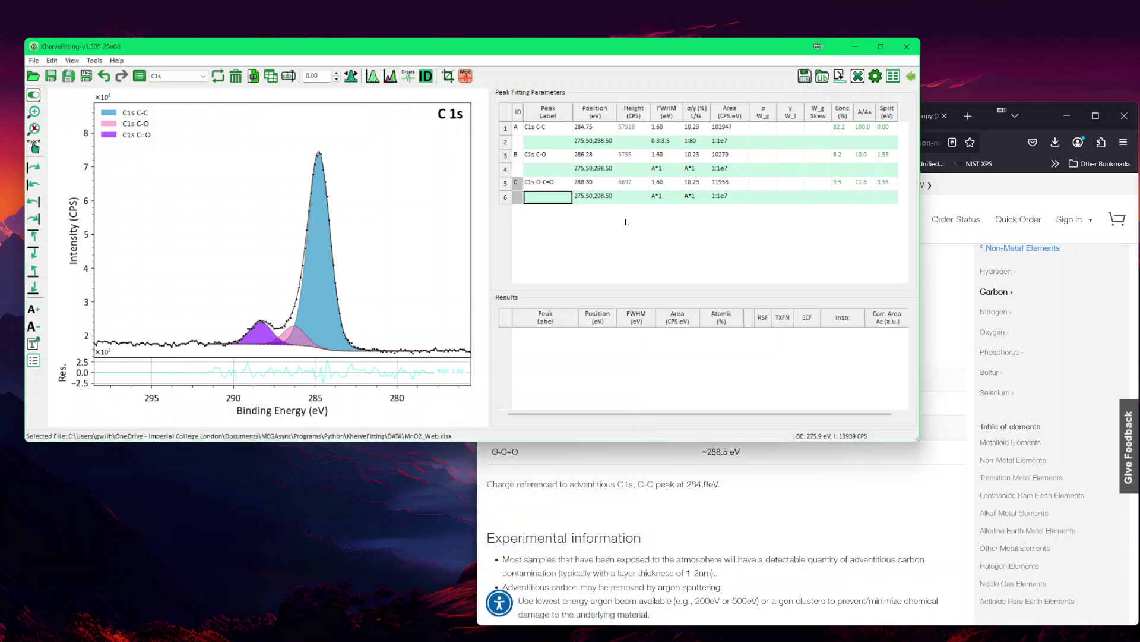
pyautogui.click(178, 76)
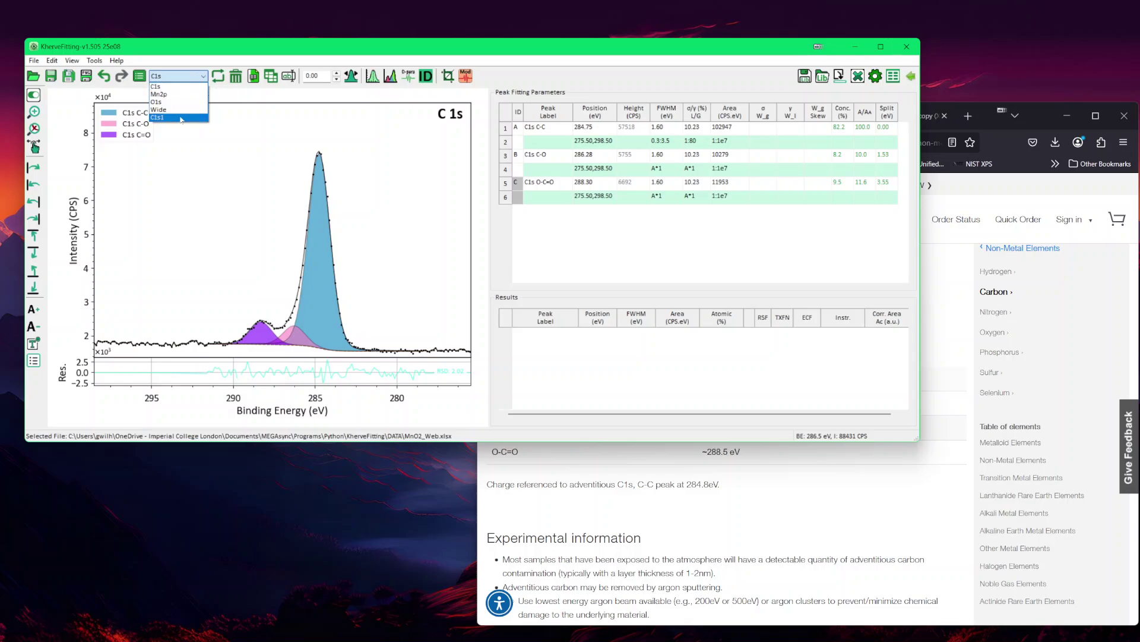
pyautogui.click(181, 117)
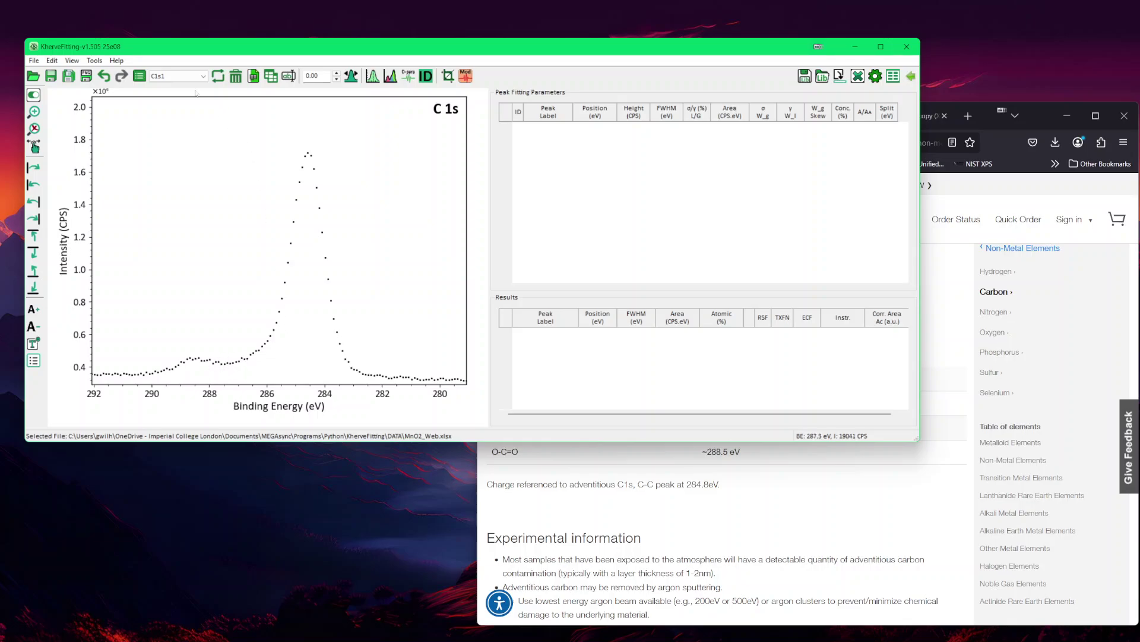
pyautogui.click(139, 76)
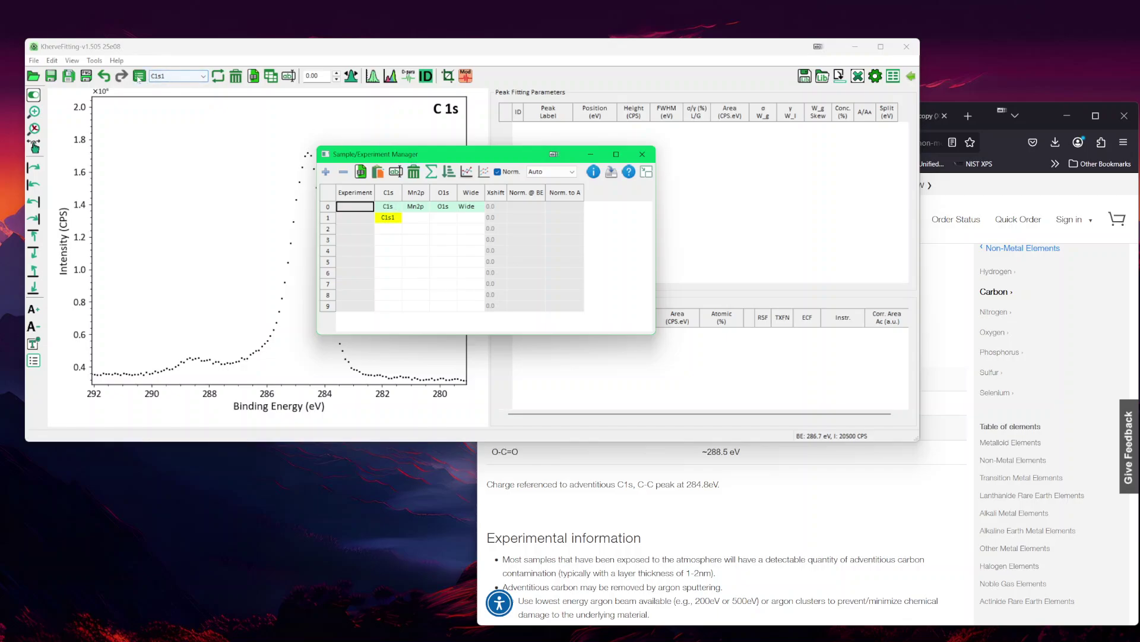
pyautogui.moveTo(434, 161); pyautogui.dragTo(632, 287)
pyautogui.click(590, 336)
pyautogui.keyDown('shift'); pyautogui.click(585, 344); pyautogui.keyUp('shift')
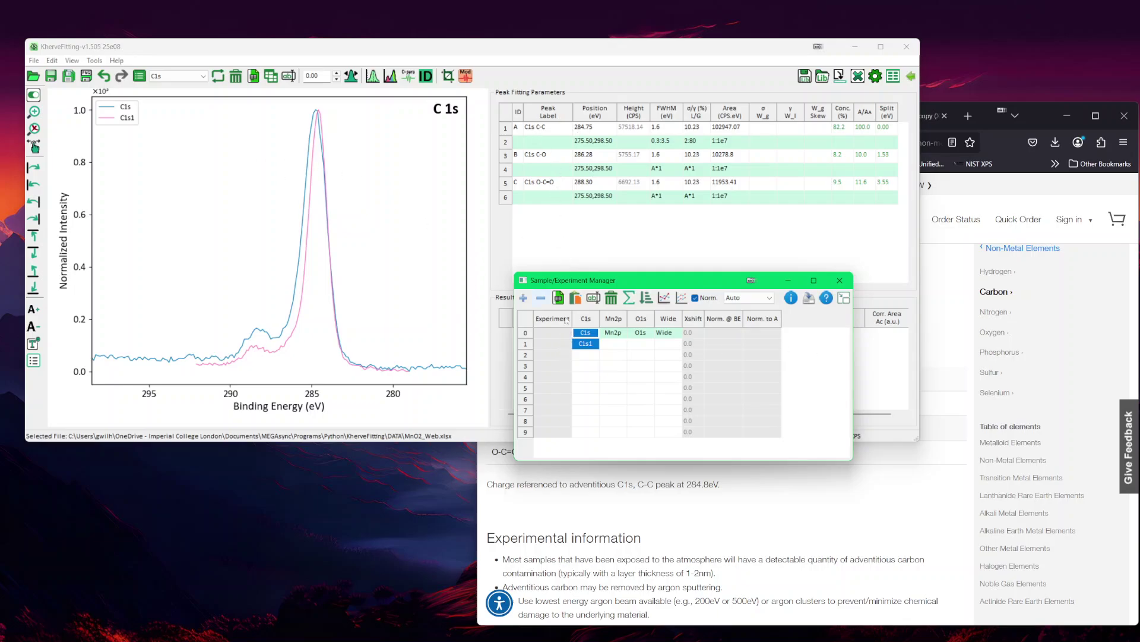
# Copy the fitted C1s peak table, then display the unfitted C1s1 spectrum.
pyautogui.click(588, 349)
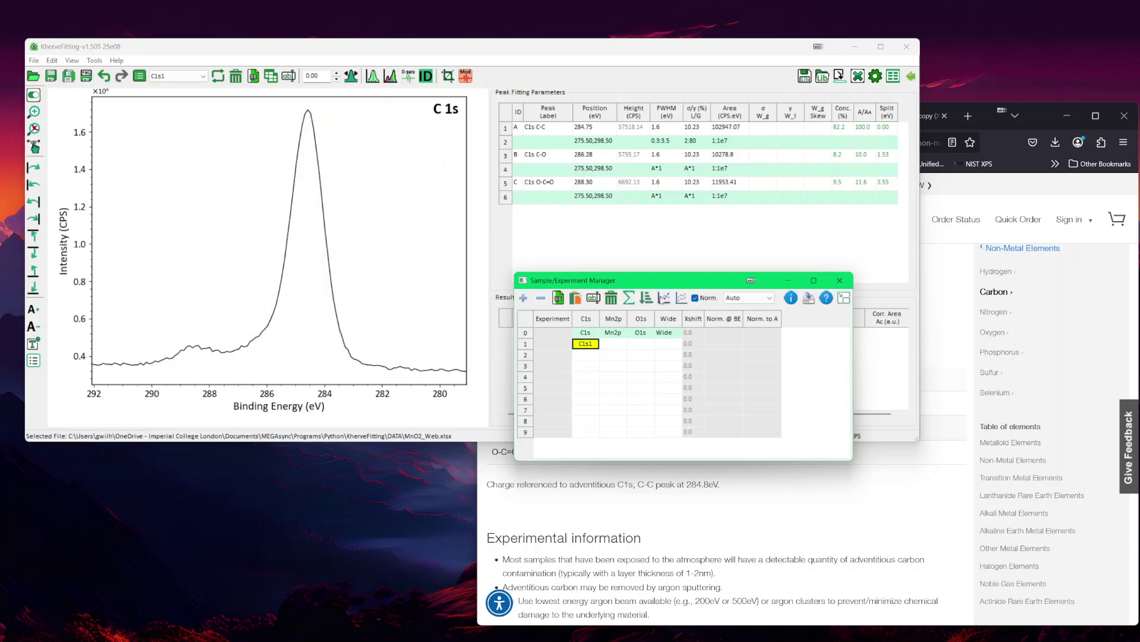
pyautogui.click(662, 299)
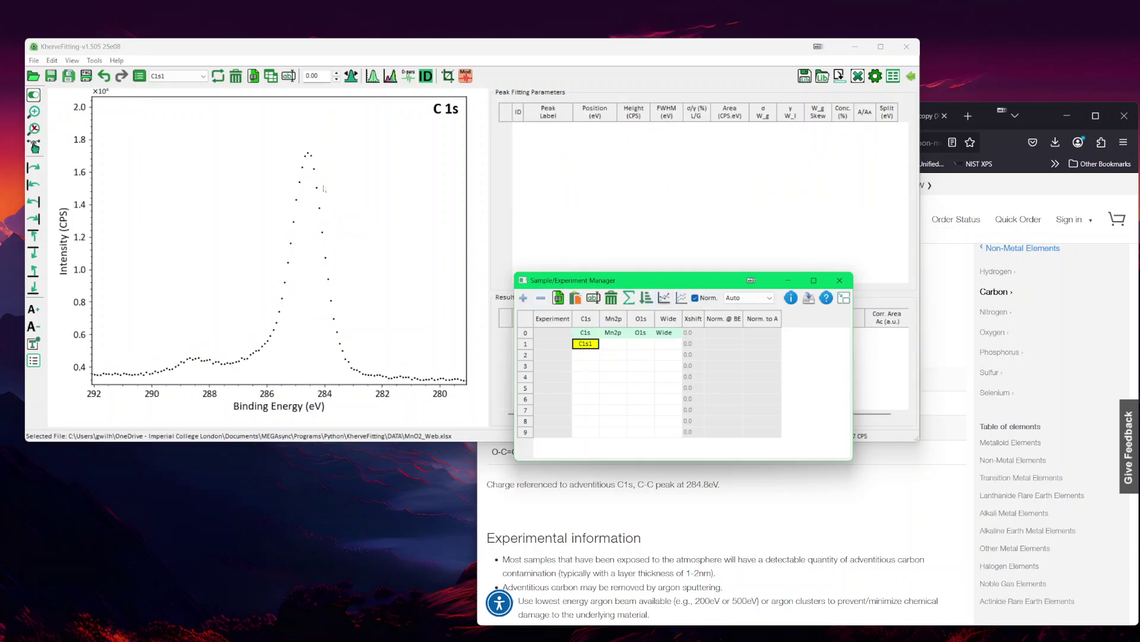
pyautogui.click(586, 333)
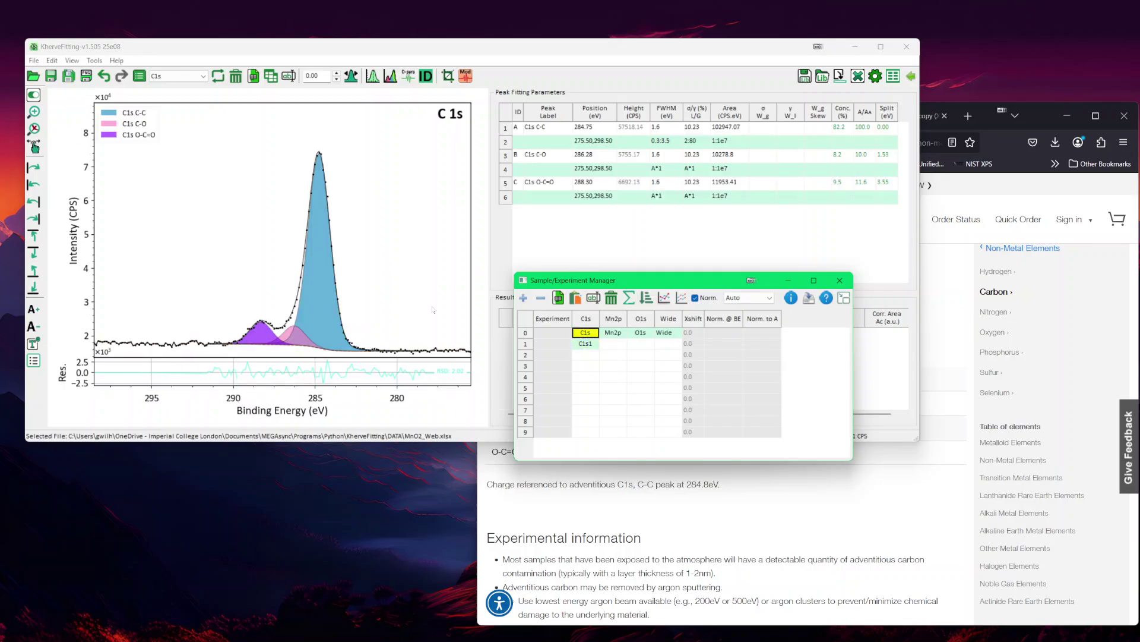
pyautogui.rightClick(313, 260)
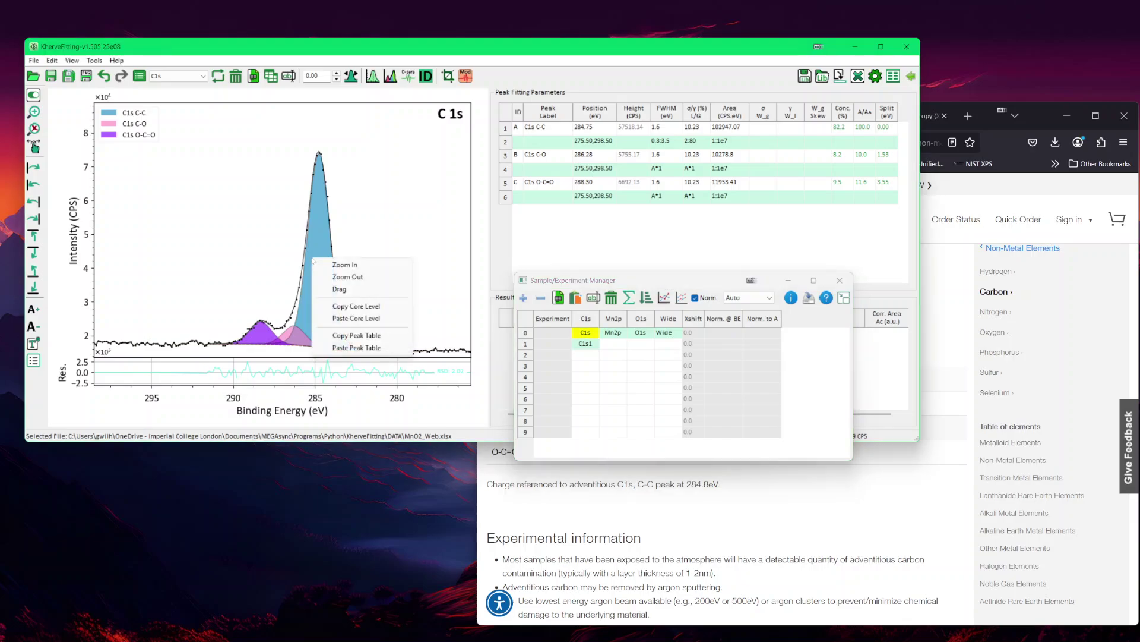
pyautogui.click(359, 337)
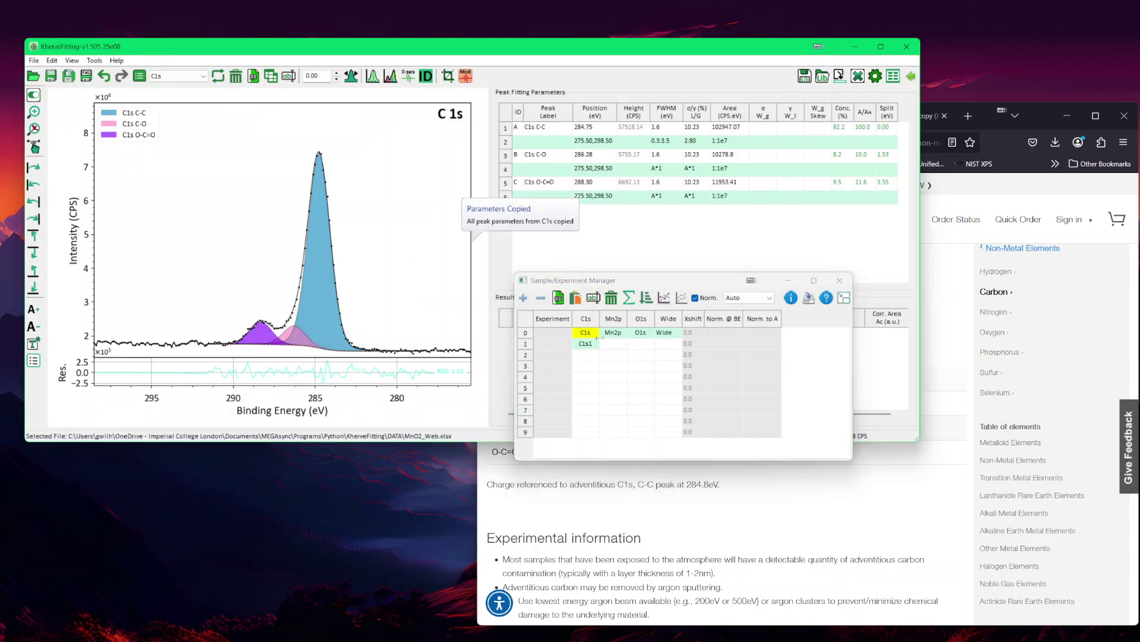
pyautogui.click(589, 346)
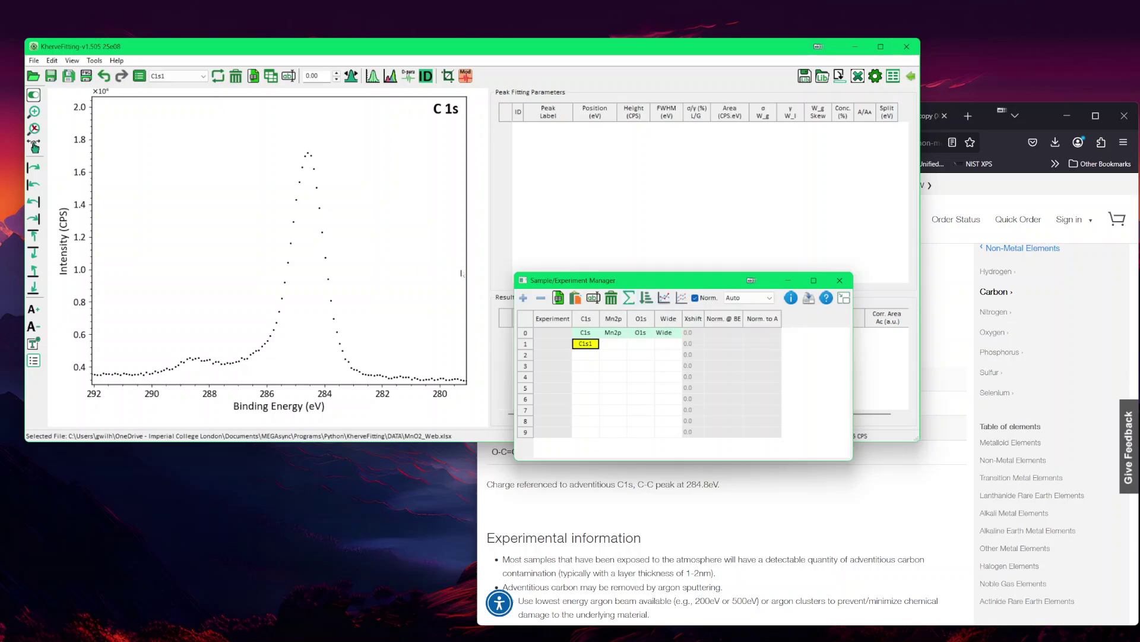
# Create a C1s1 background spanning about 292 to 280 eV and zoom out to the full peak.
pyautogui.click(391, 76)
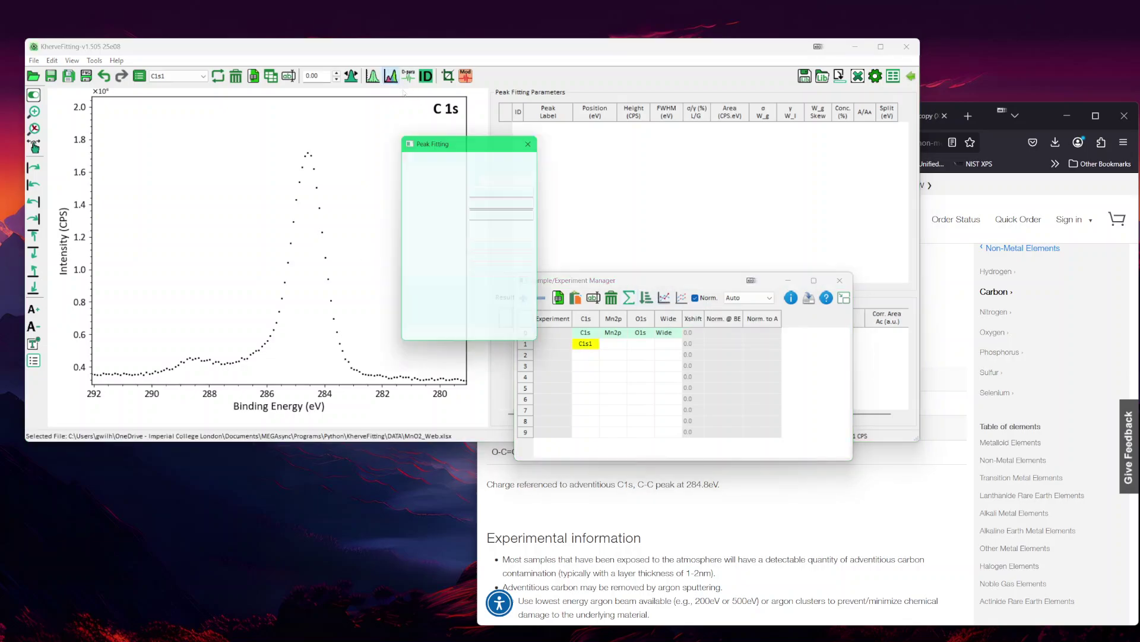
pyautogui.moveTo(451, 136); pyautogui.dragTo(432, 417)
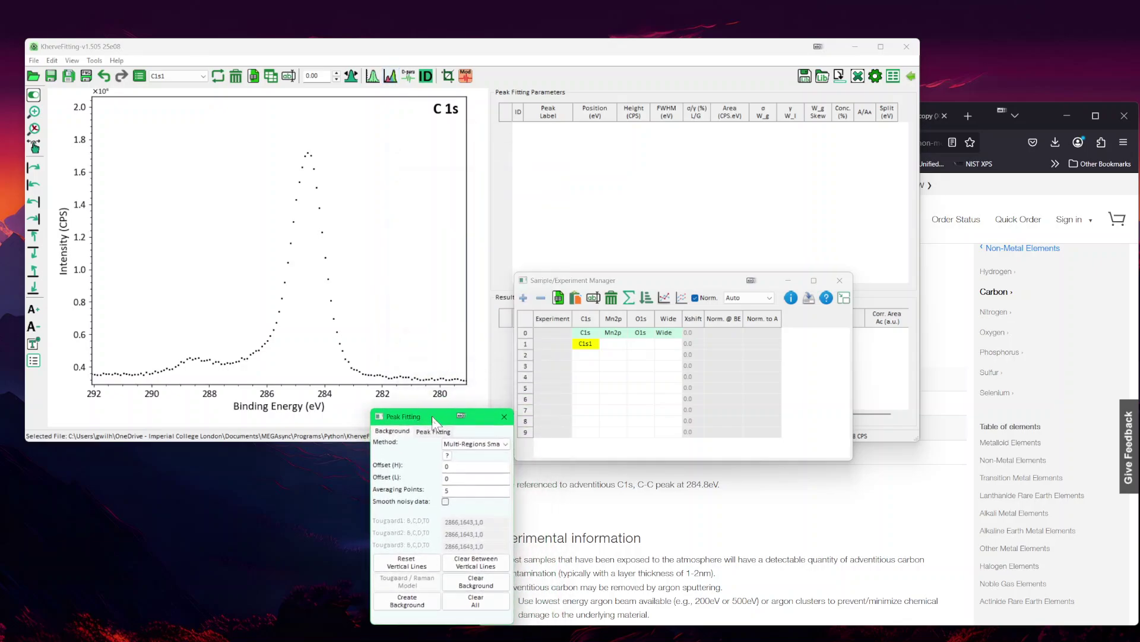
pyautogui.click(403, 342)
pyautogui.click(135, 342)
pyautogui.click(428, 603)
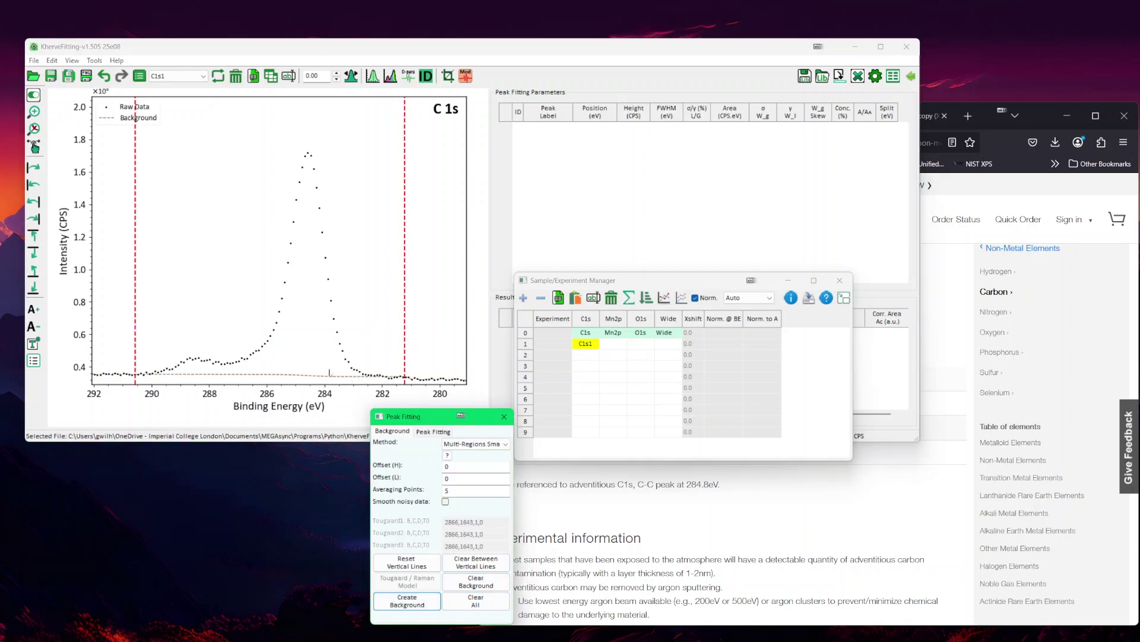
pyautogui.scroll(5, 368, 365)
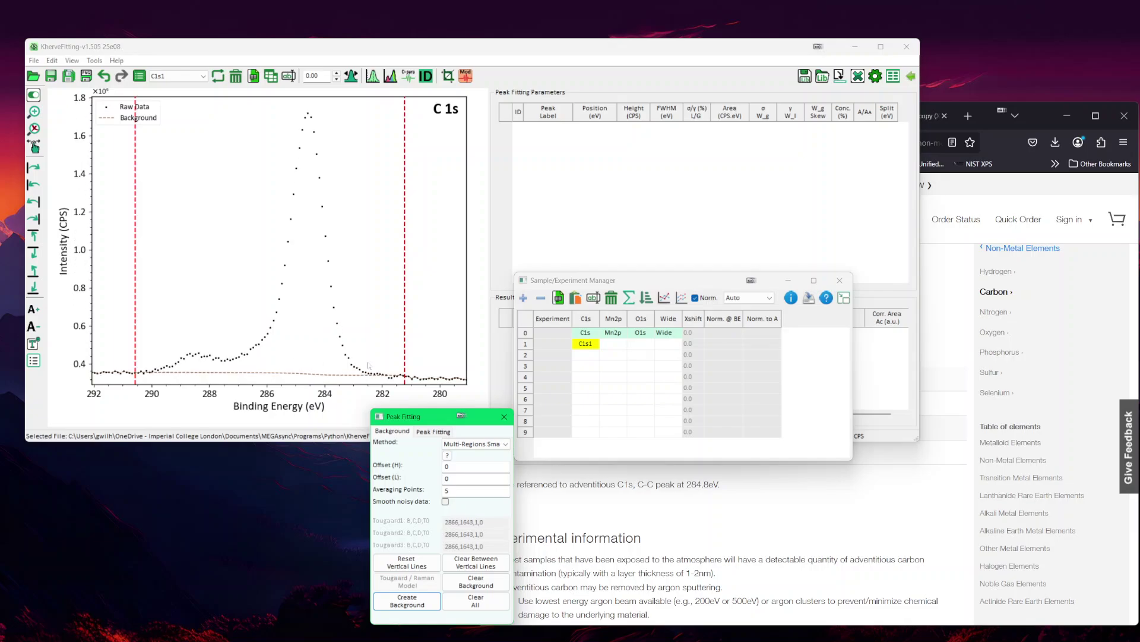
pyautogui.scroll(1, 367, 365)
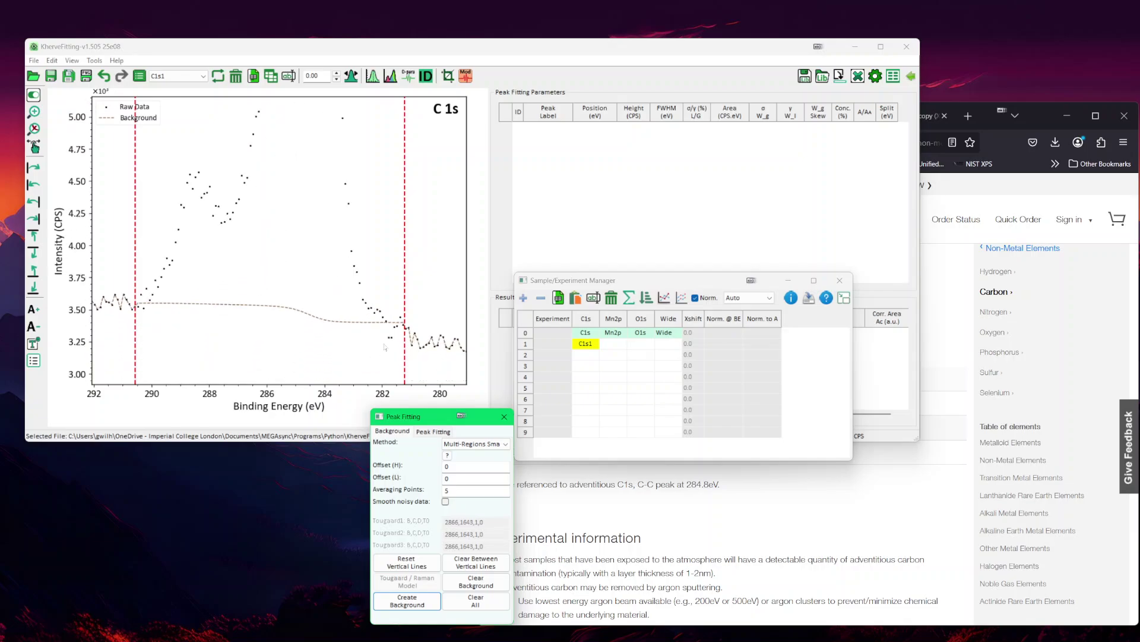
pyautogui.moveTo(406, 309); pyautogui.dragTo(417, 343)
pyautogui.moveTo(135, 311)
pyautogui.mouseDown()
pyautogui.moveTo(103, 311)
pyautogui.moveTo(140, 304)
pyautogui.mouseUp()
pyautogui.rightClick(314, 264)
pyautogui.click(336, 286)
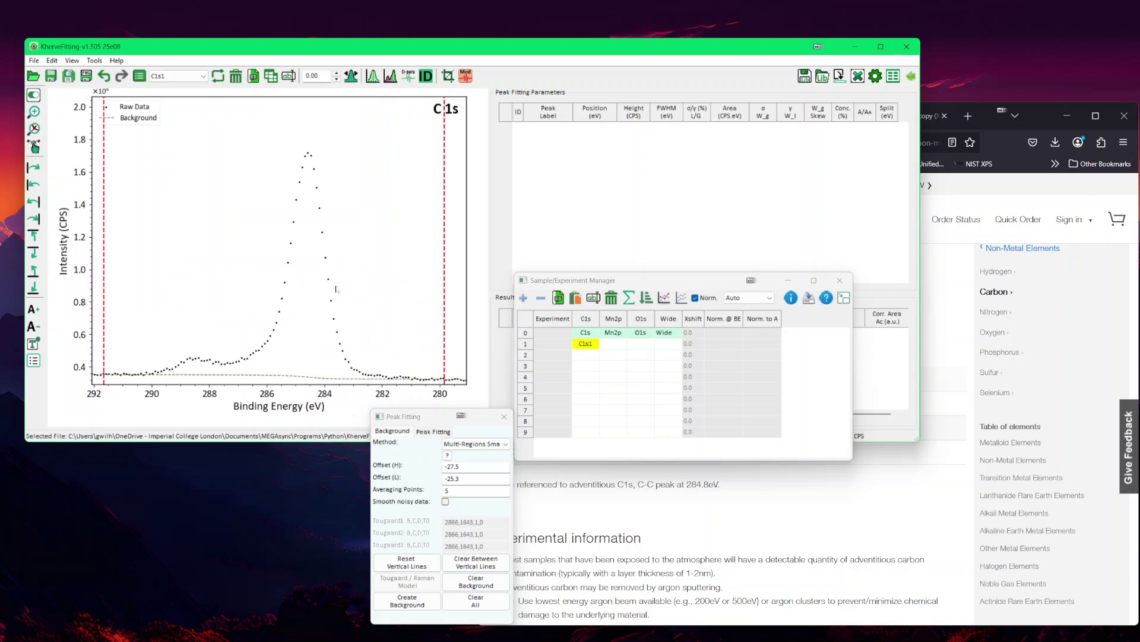
# Paste the copied C1s peaks (C-C, C-O, O-C=O) onto the C1s1 spectrum.
pyautogui.rightClick(324, 260)
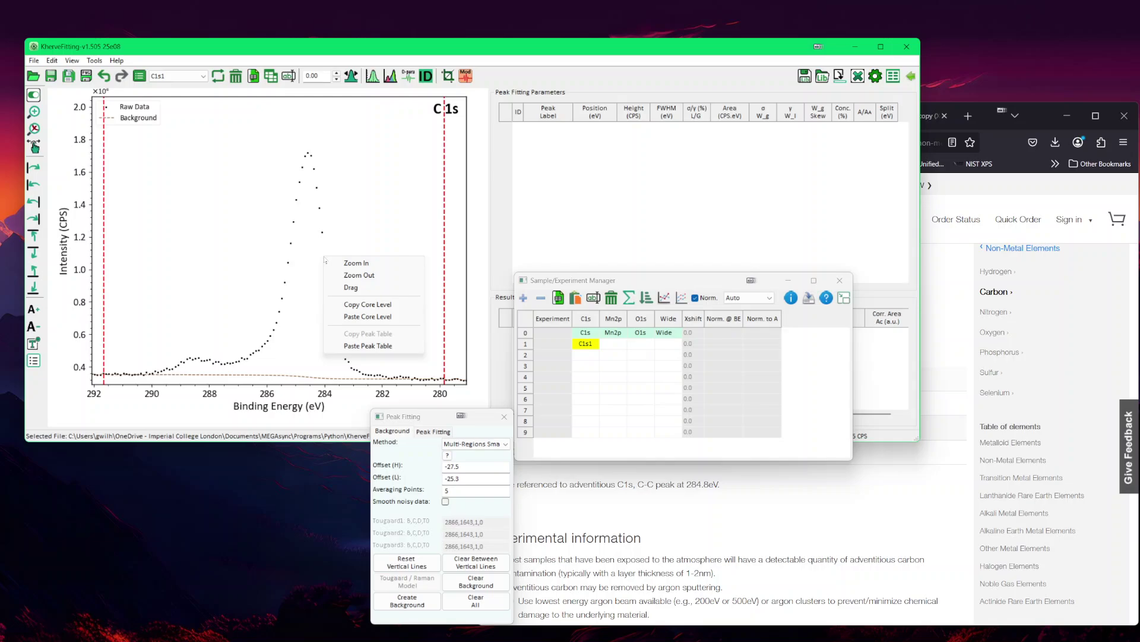
pyautogui.click(357, 347)
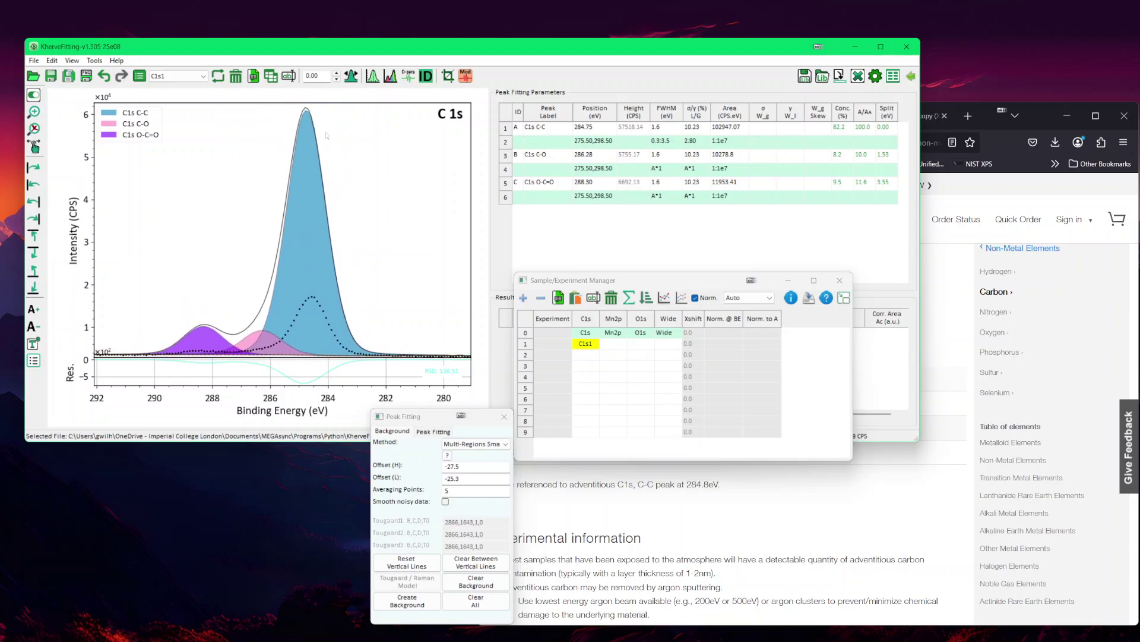
pyautogui.click(304, 120)
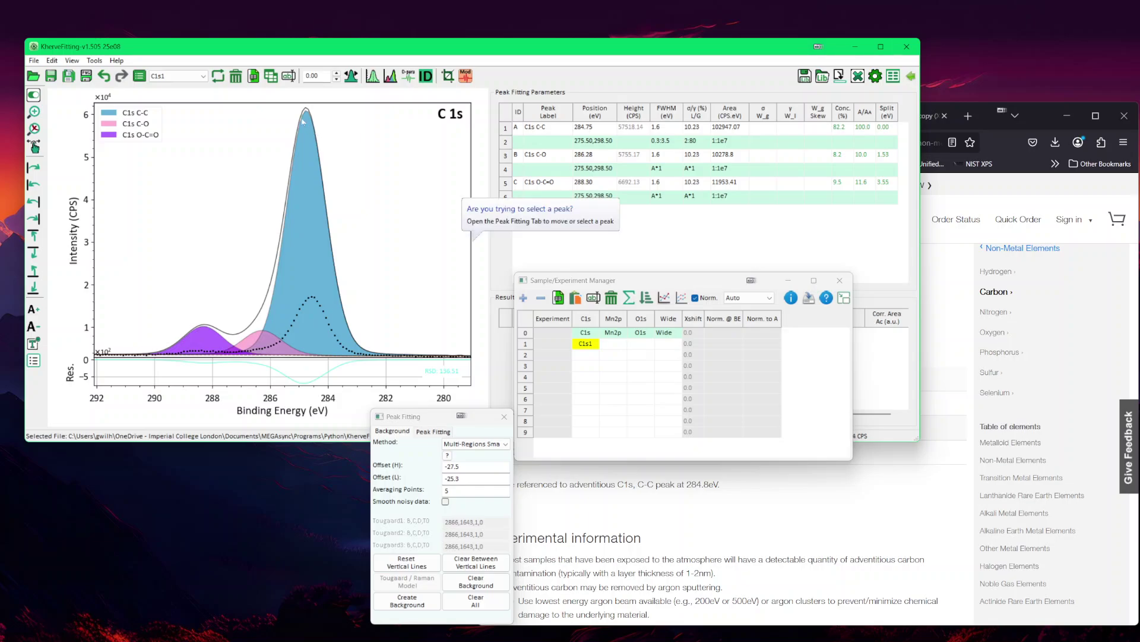
pyautogui.click(433, 432)
# Lower the C-C and C-O peak heights and fit, reaching R² 0.99941.
pyautogui.click(306, 112)
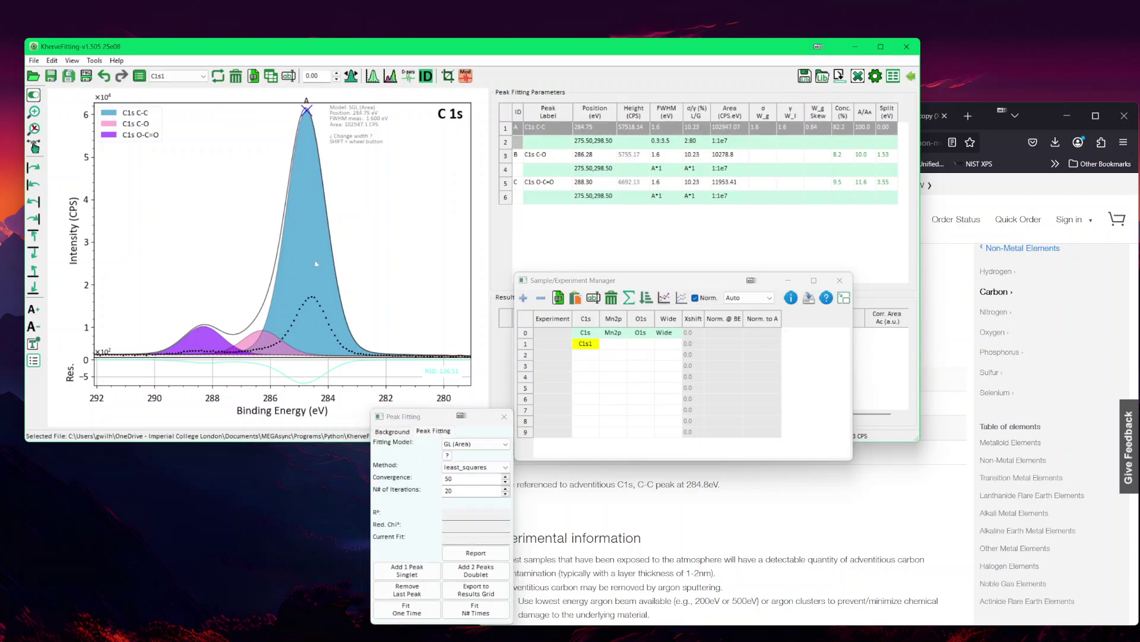
pyautogui.click(312, 297)
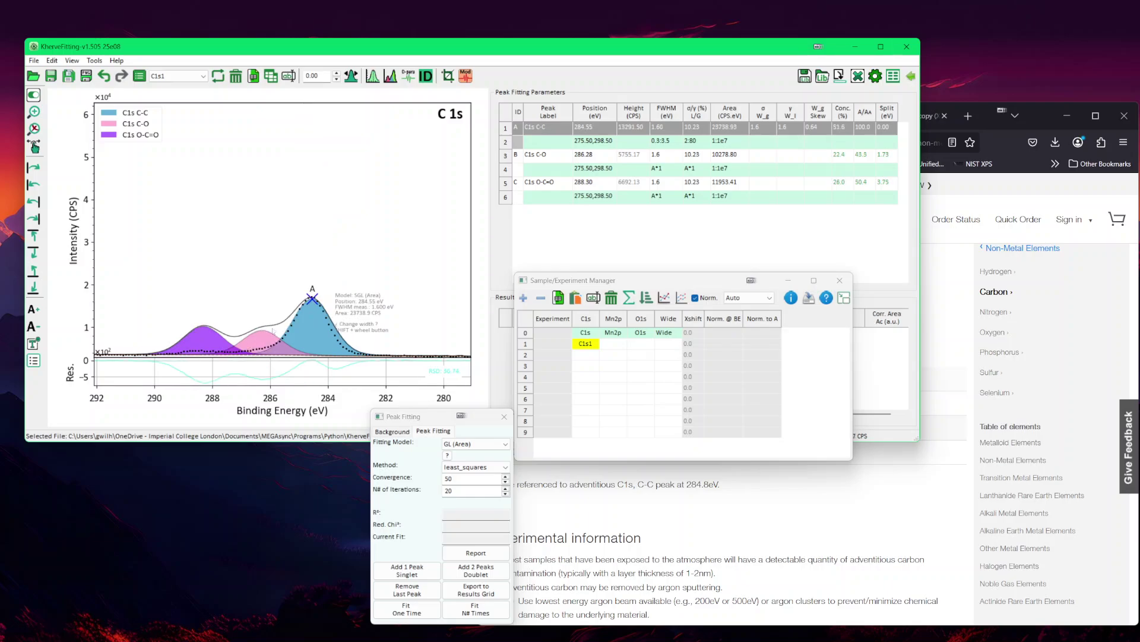
pyautogui.click(261, 331)
pyautogui.moveTo(264, 346); pyautogui.dragTo(266, 343)
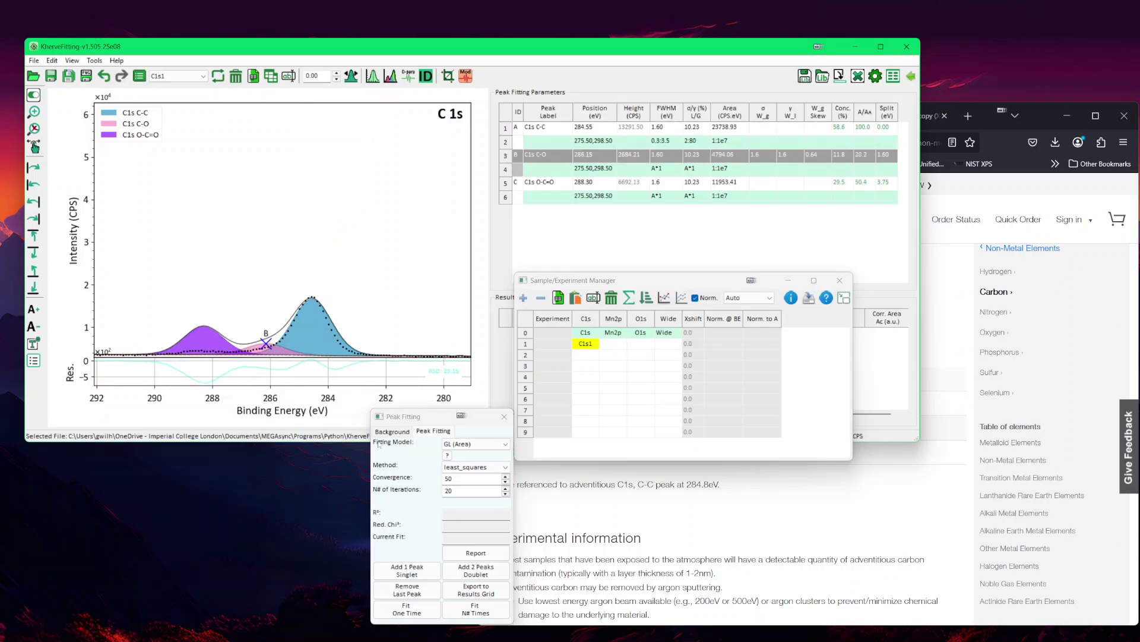
pyautogui.click(312, 300)
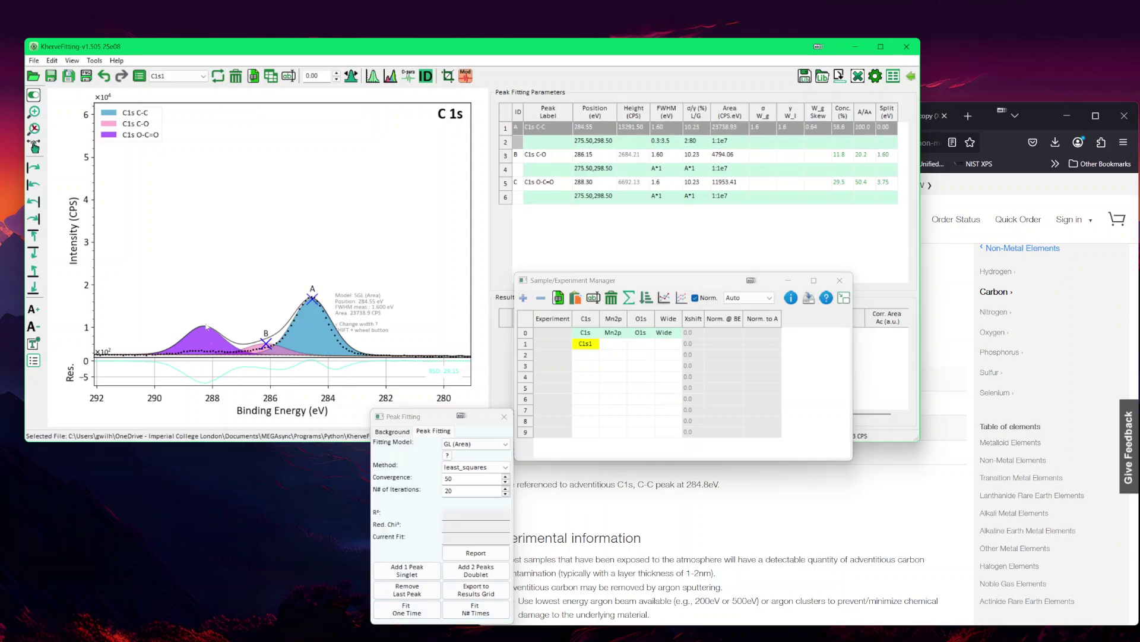
pyautogui.click(205, 330)
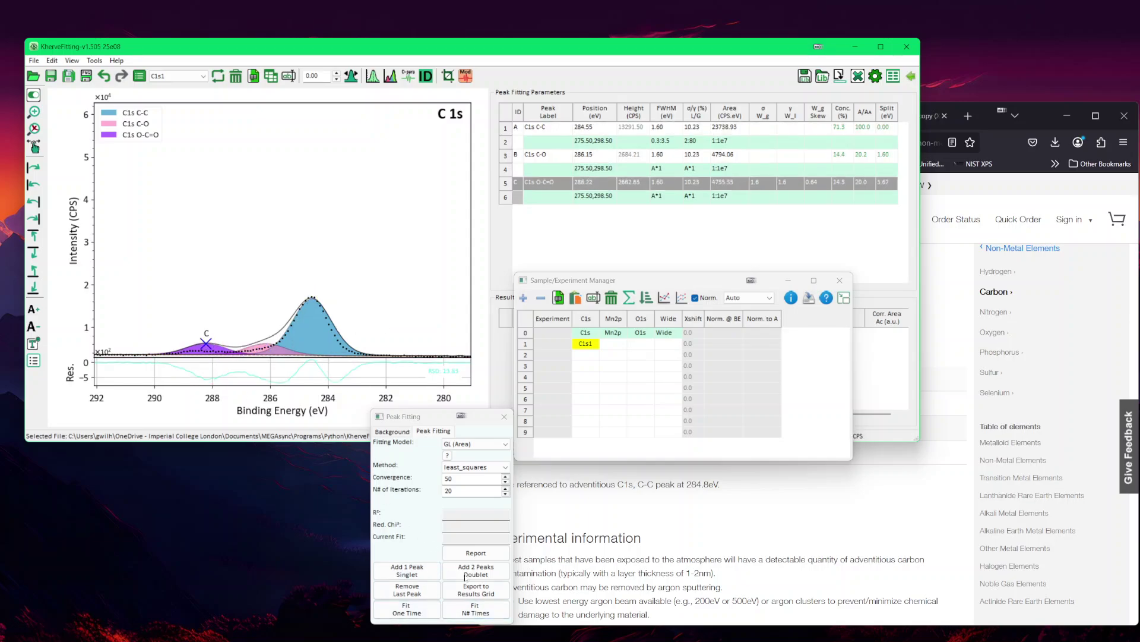
pyautogui.click(475, 608)
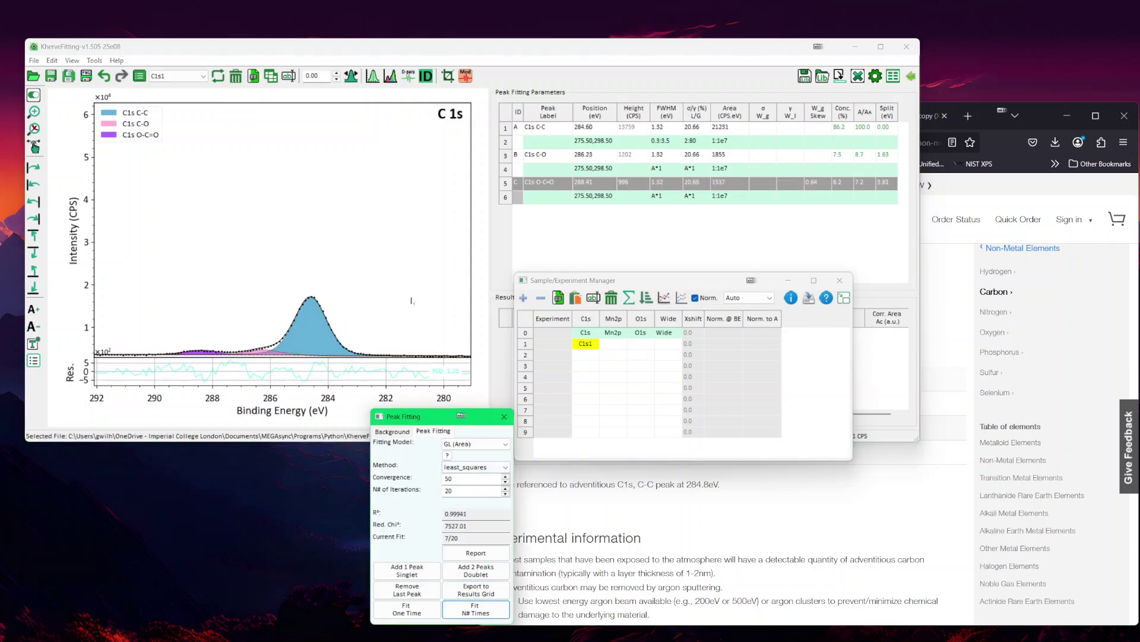
# Rescale the intensity axis, then view the xpsfitting.com adventitious C 1s reference page.
pyautogui.rightClick(364, 252)
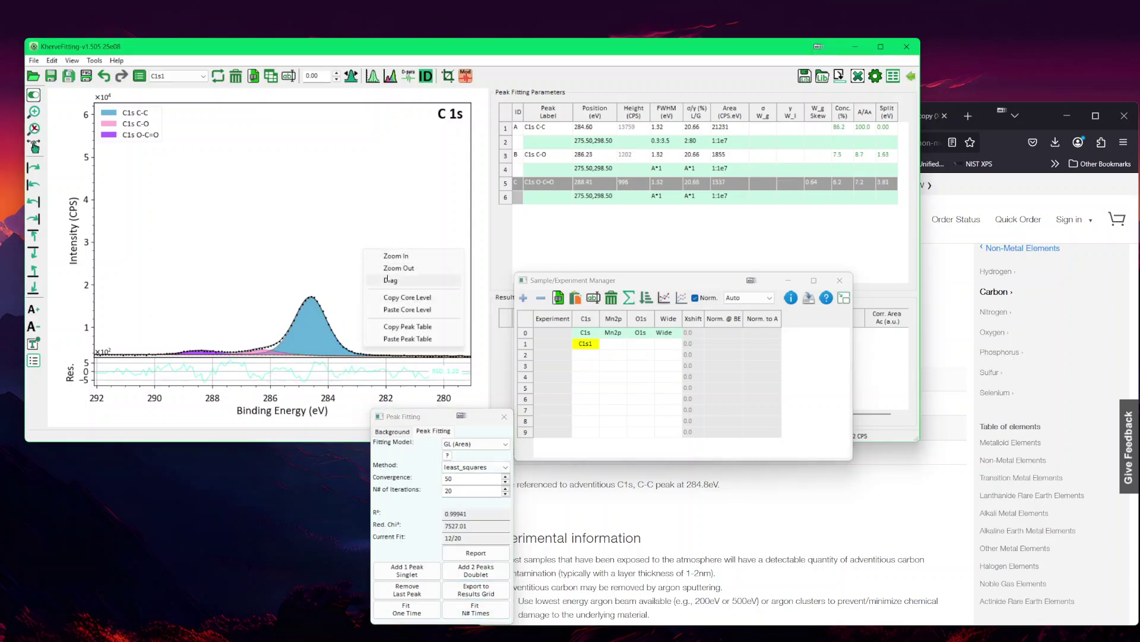
pyautogui.click(389, 268)
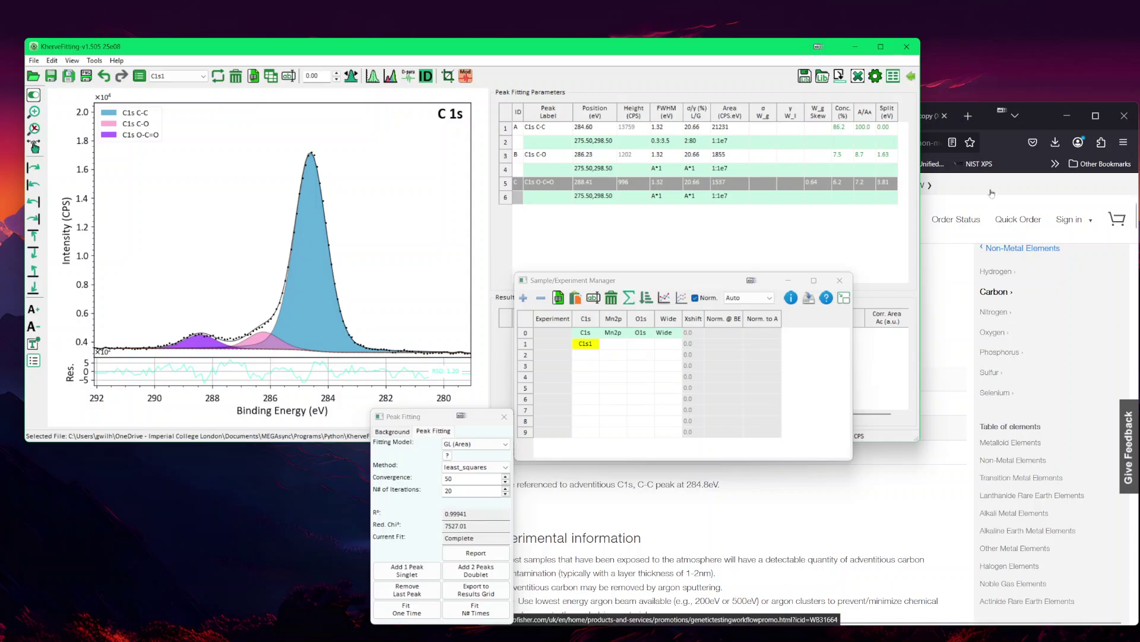
pyautogui.click(965, 331)
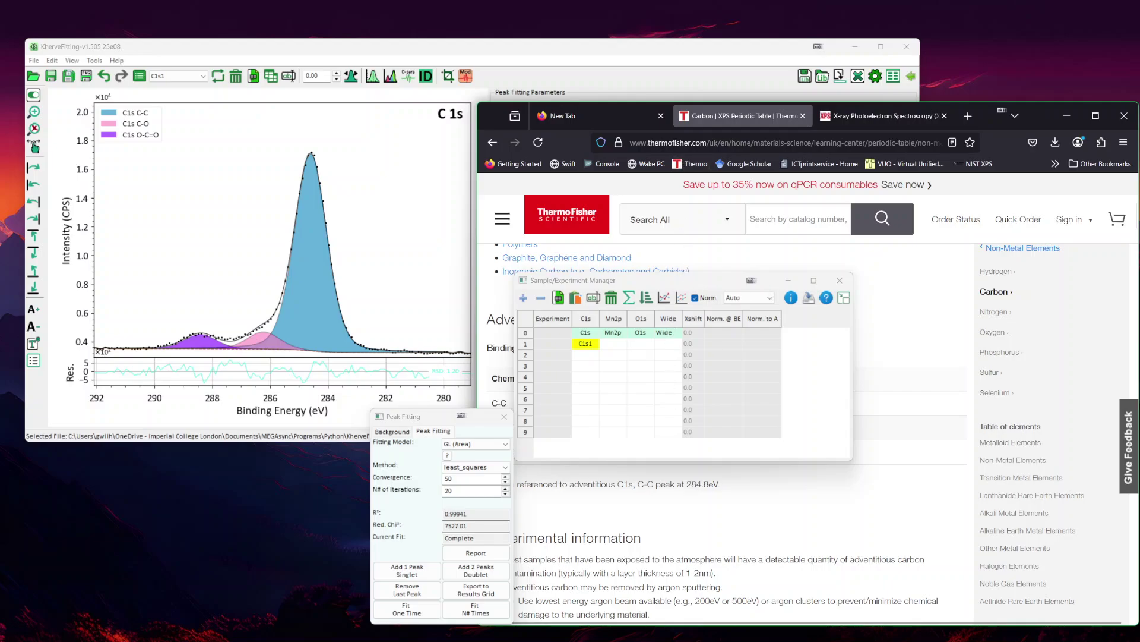
pyautogui.click(843, 298)
pyautogui.moveTo(720, 286); pyautogui.dragTo(688, 52)
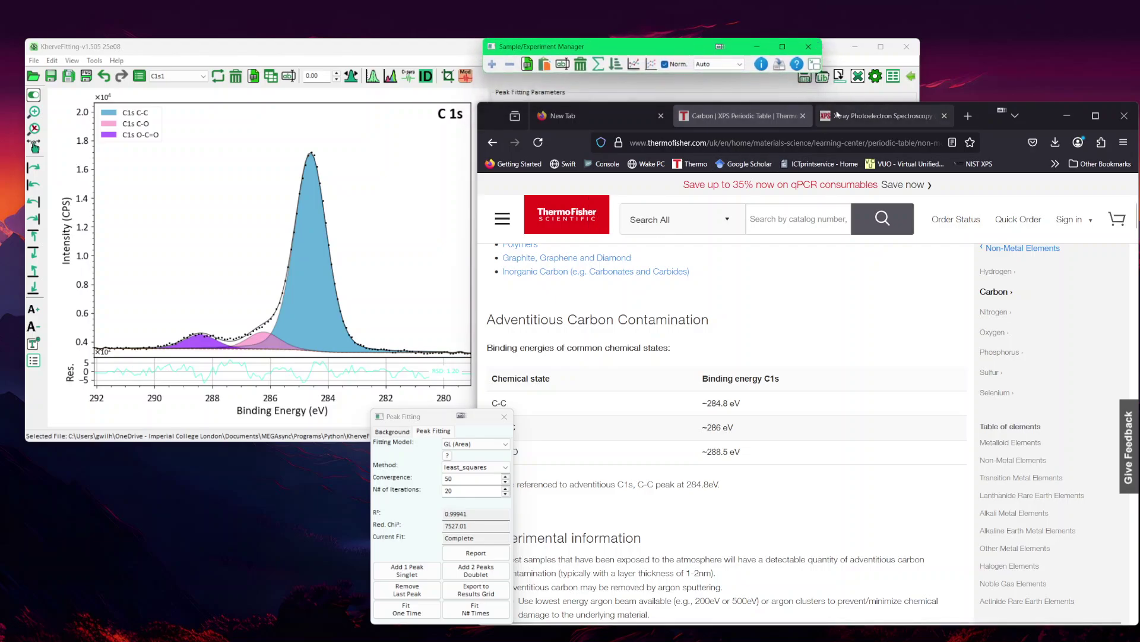
pyautogui.click(863, 121)
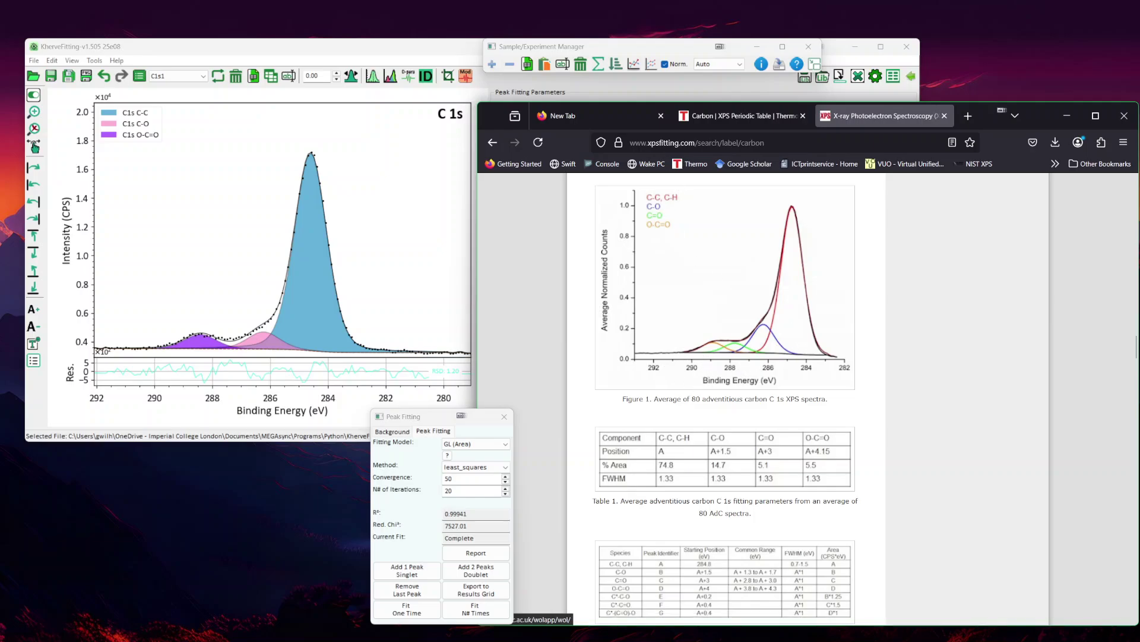
pyautogui.scroll(-1, 777, 294)
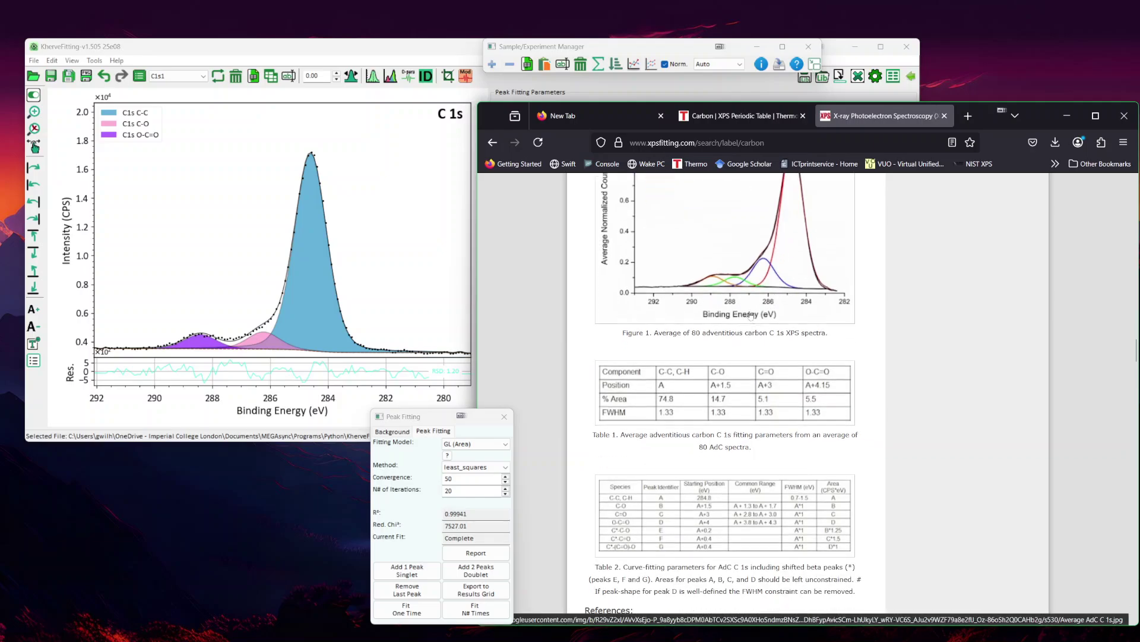
pyautogui.scroll(1, 753, 319)
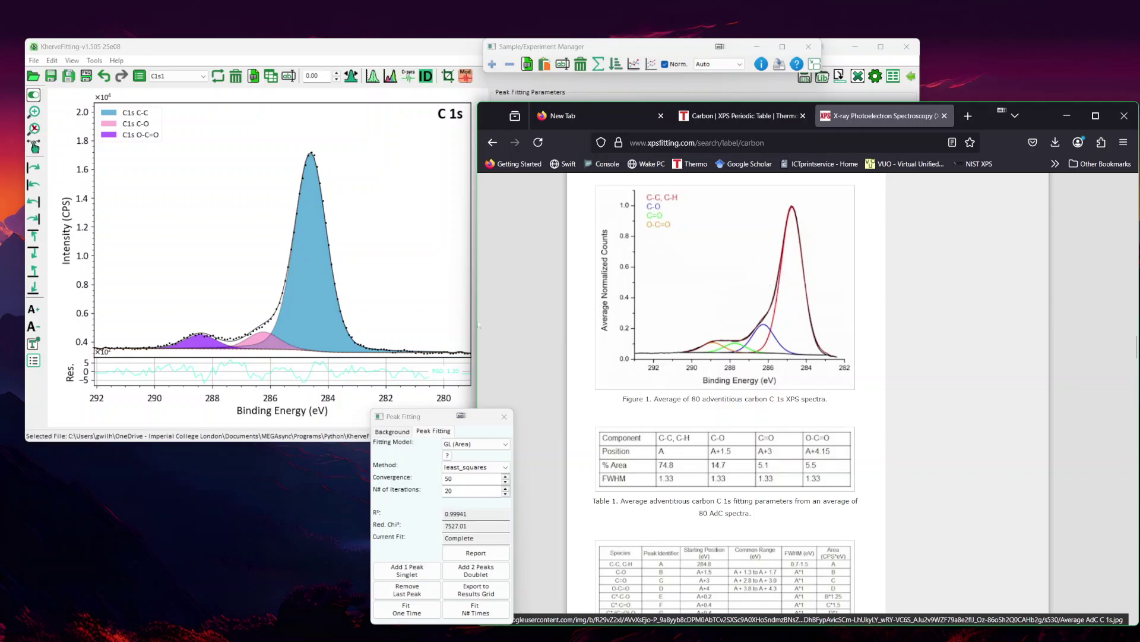
# Drag peak B to about 285.8 eV and peak C to about 287.1 eV.
pyautogui.click(395, 110)
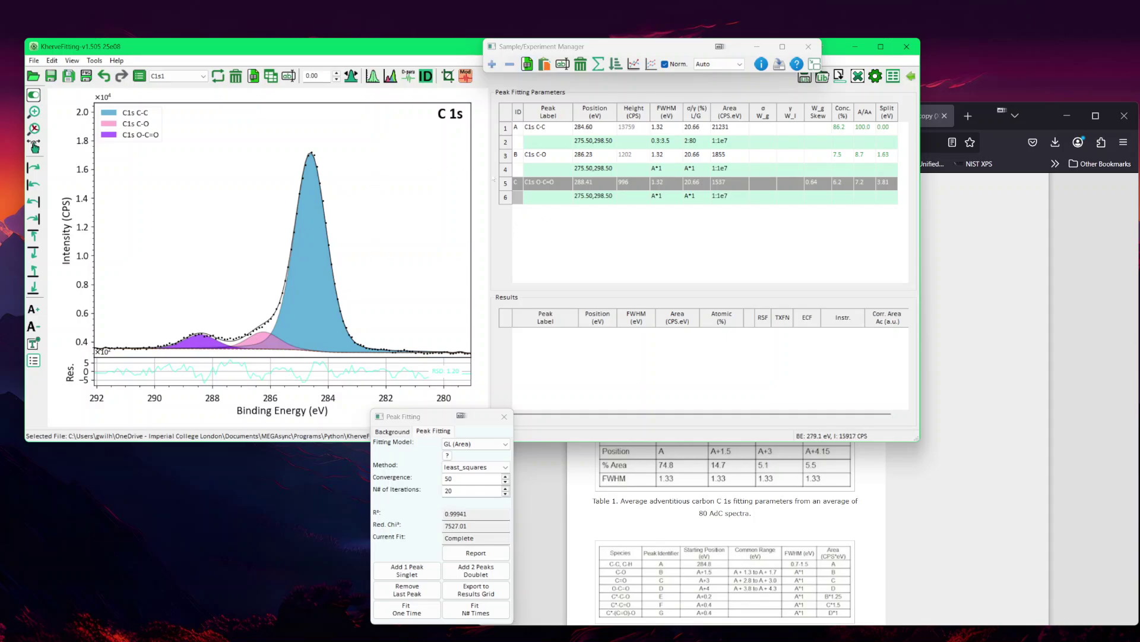
pyautogui.click(338, 203)
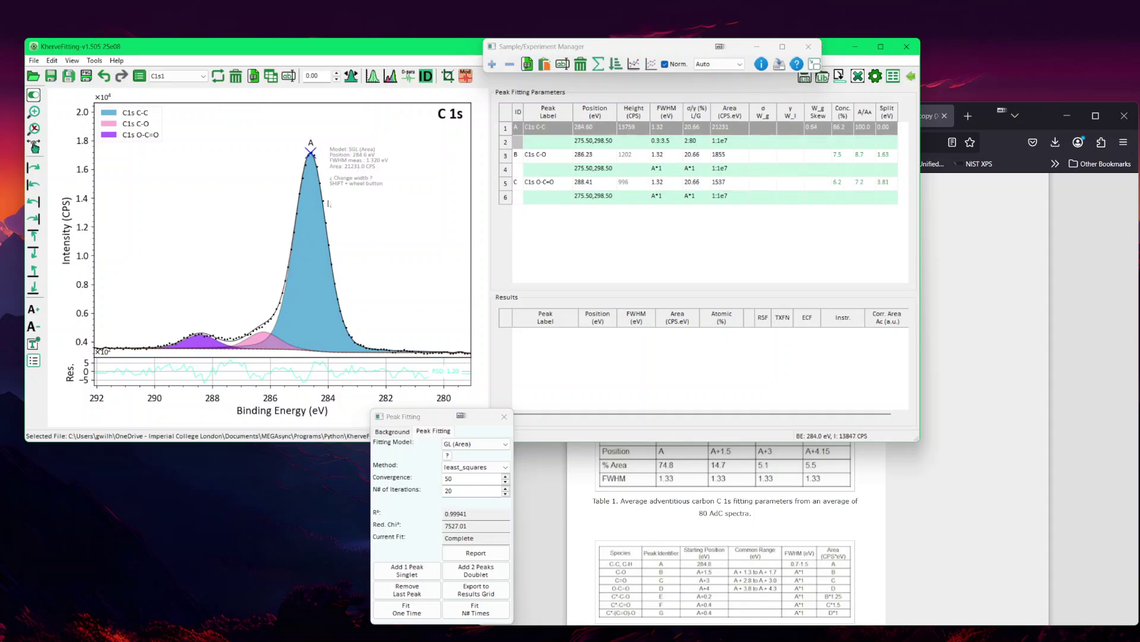
pyautogui.click(270, 332)
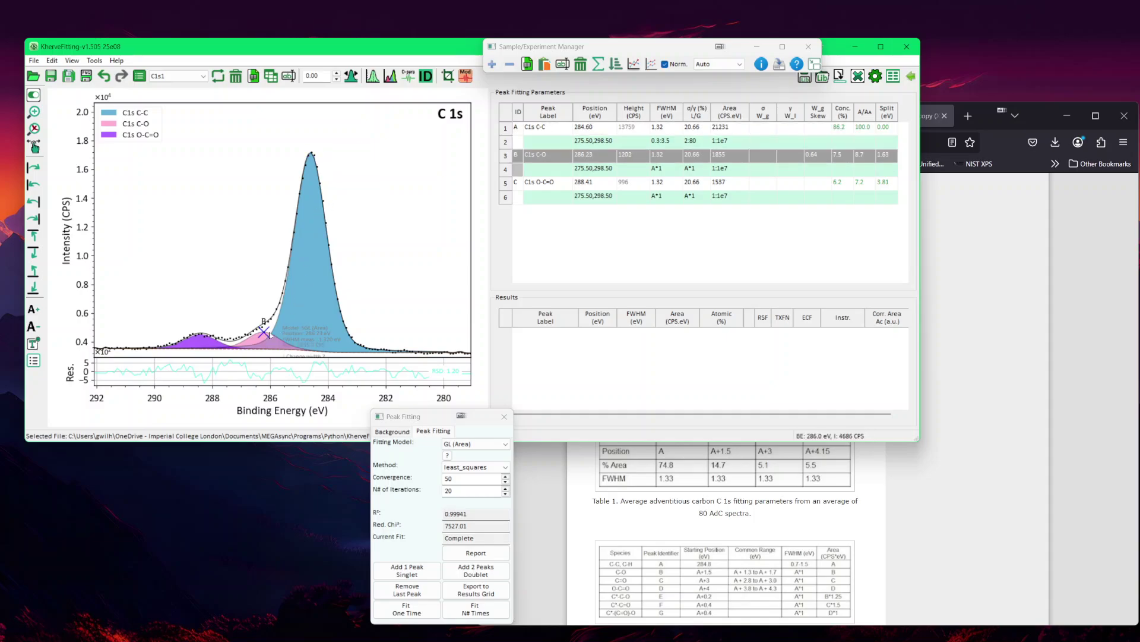
pyautogui.moveTo(270, 334); pyautogui.dragTo(277, 335)
pyautogui.click(202, 335)
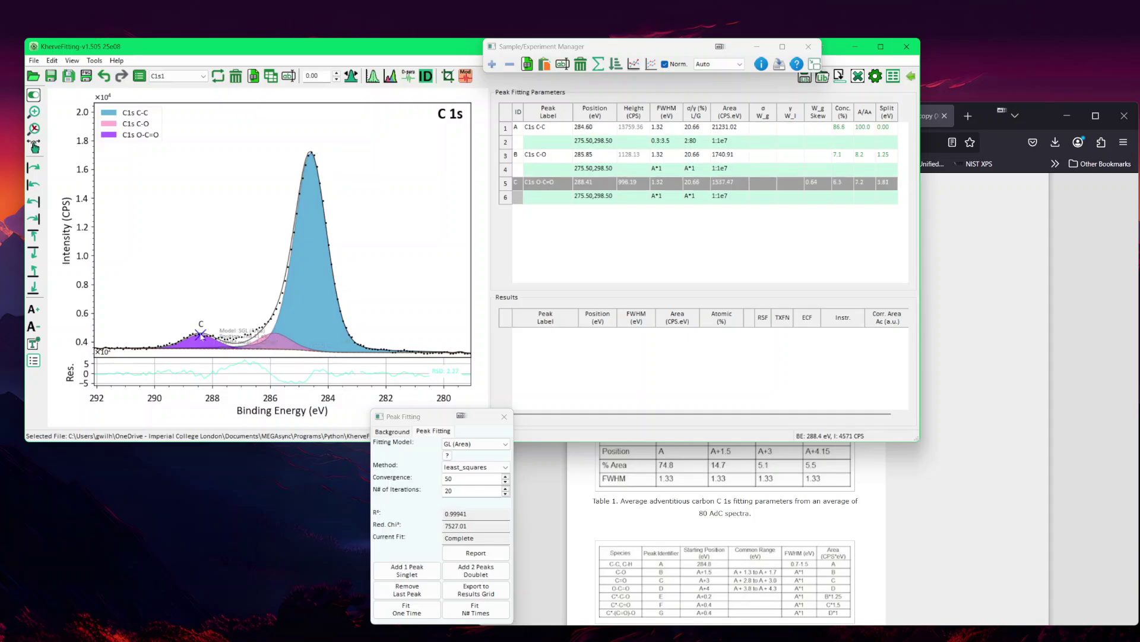
pyautogui.moveTo(201, 335); pyautogui.dragTo(239, 343)
# Add a fourth singlet with FWHM and L/G tied to A*1, then refit to R² 0.99968.
pyautogui.click(407, 571)
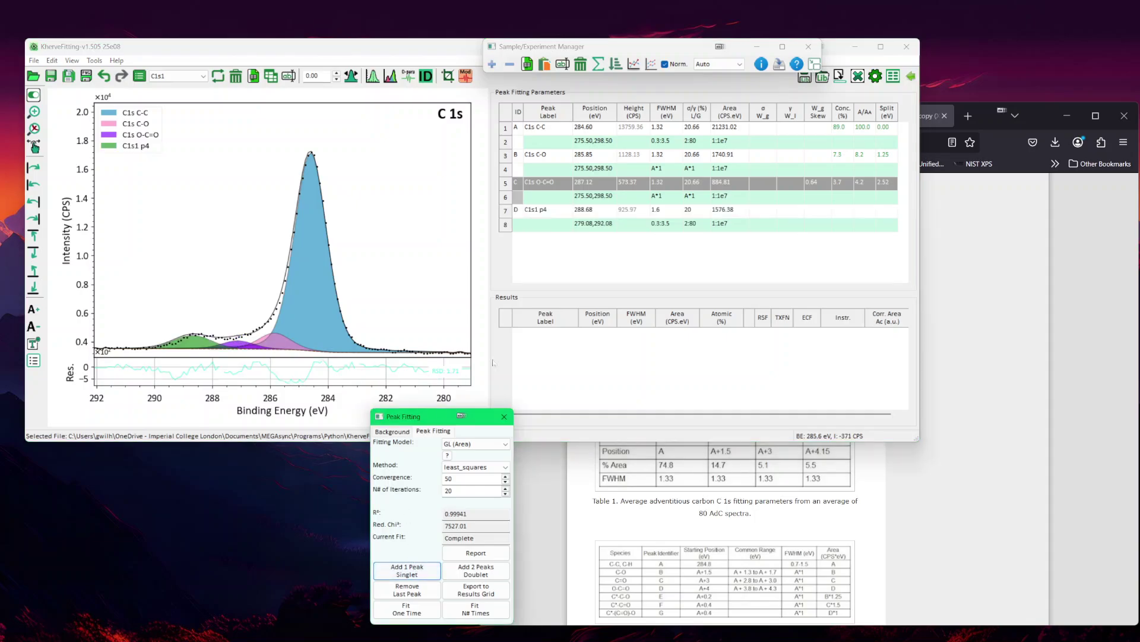
pyautogui.click(661, 226)
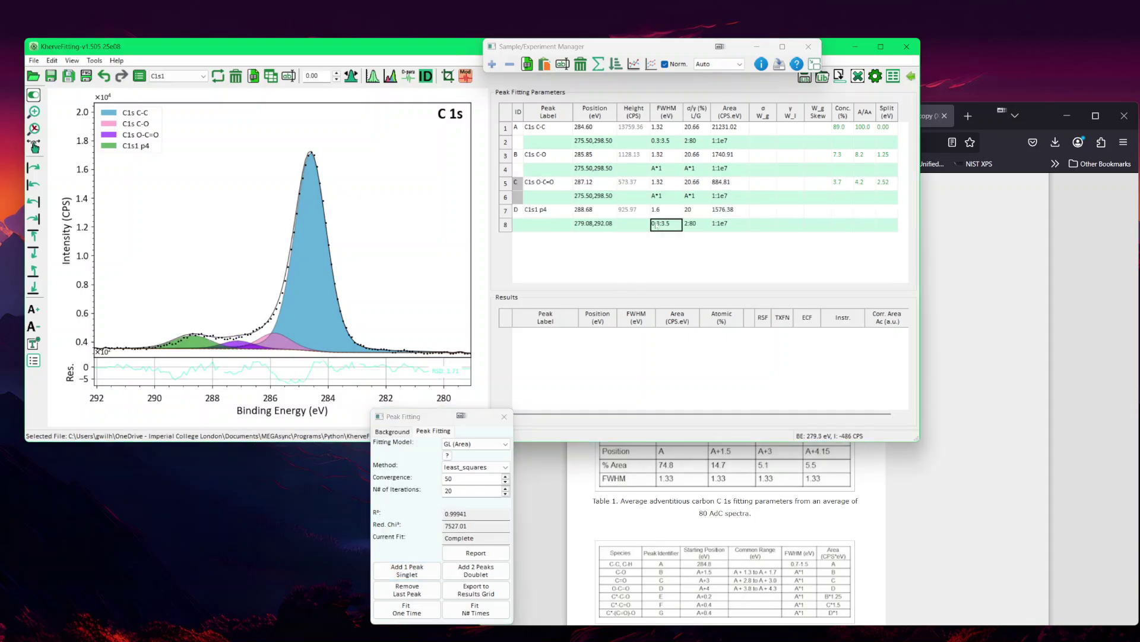
pyautogui.write('A*1')
pyautogui.press('Tab')
pyautogui.write('A*1')
pyautogui.click(815, 65)
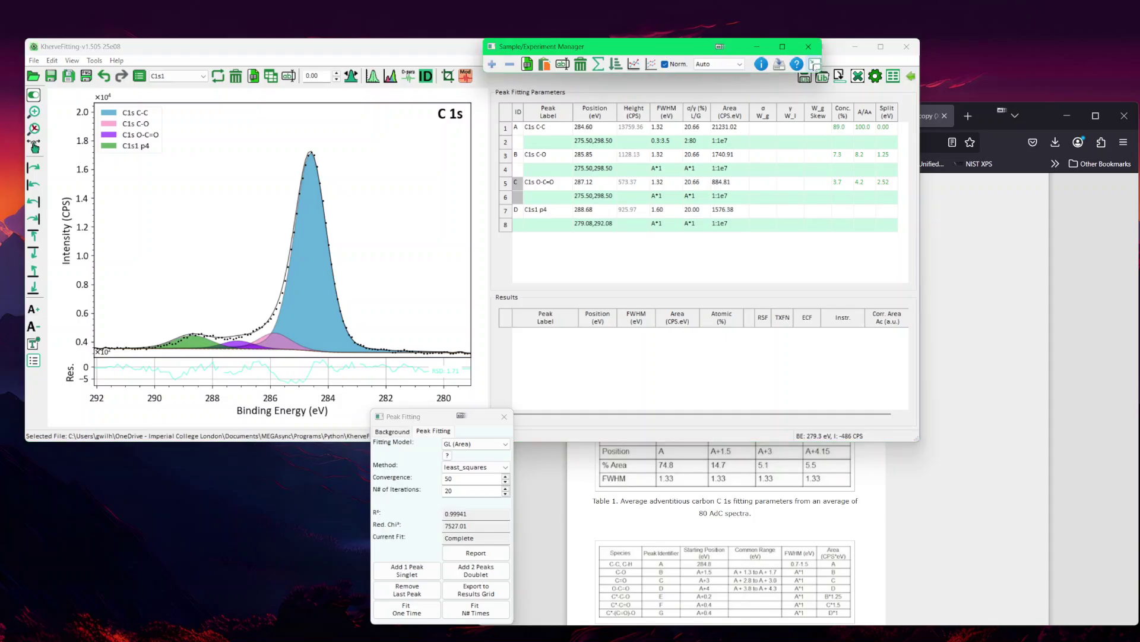
pyautogui.click(813, 65)
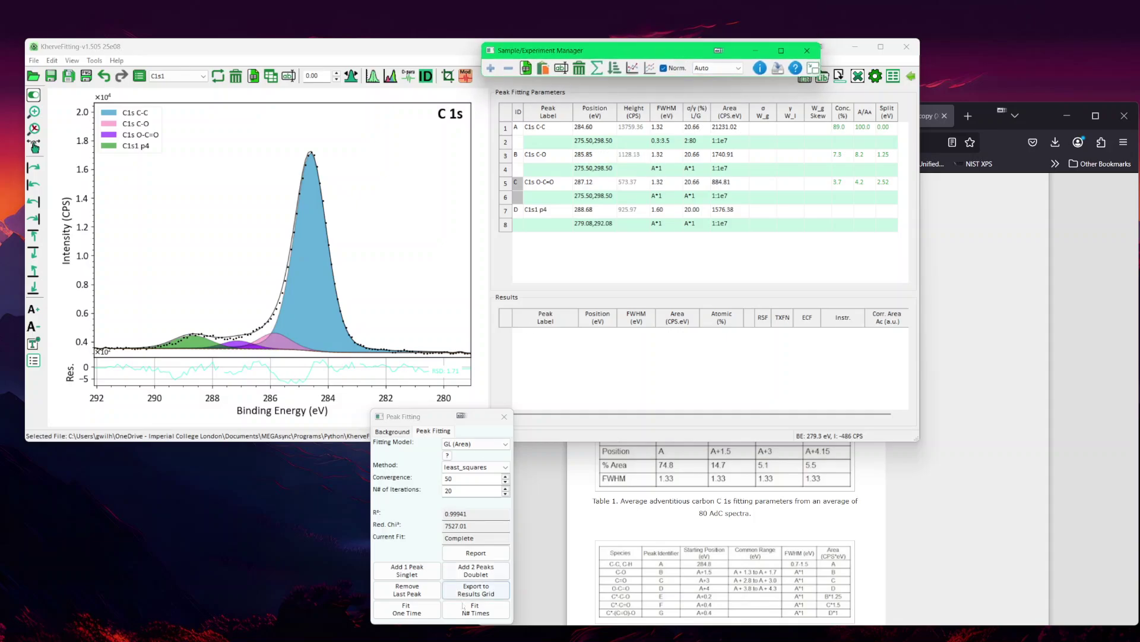
pyautogui.click(475, 613)
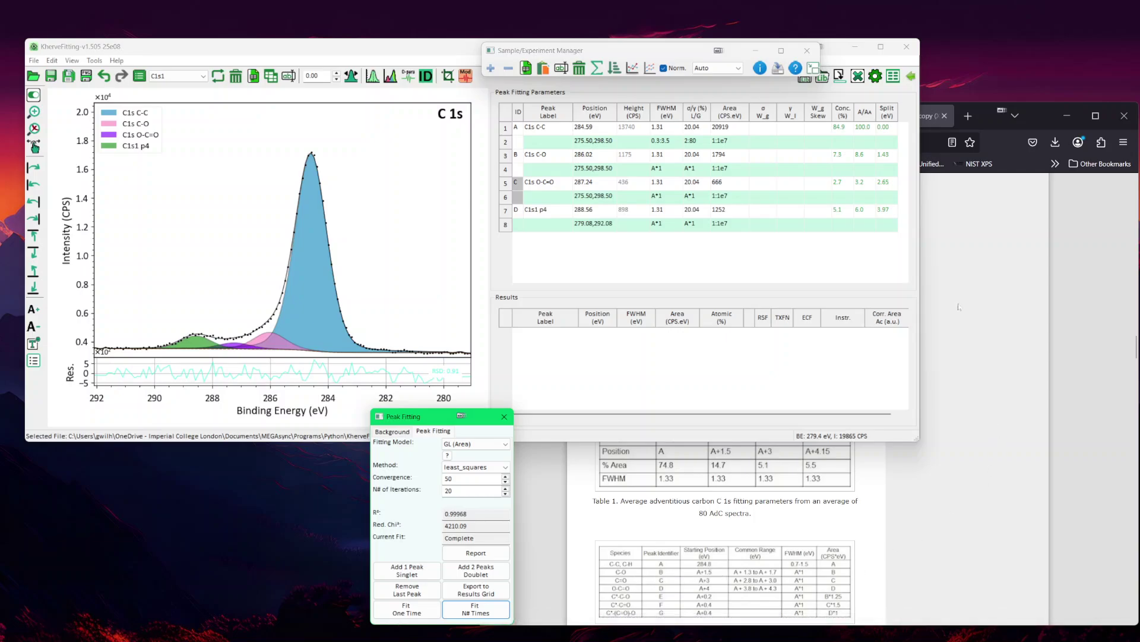
# View the Thermo Fisher carbon XPS table beside the peak fitting panel, then go back to KherveFitting.
pyautogui.click(931, 117)
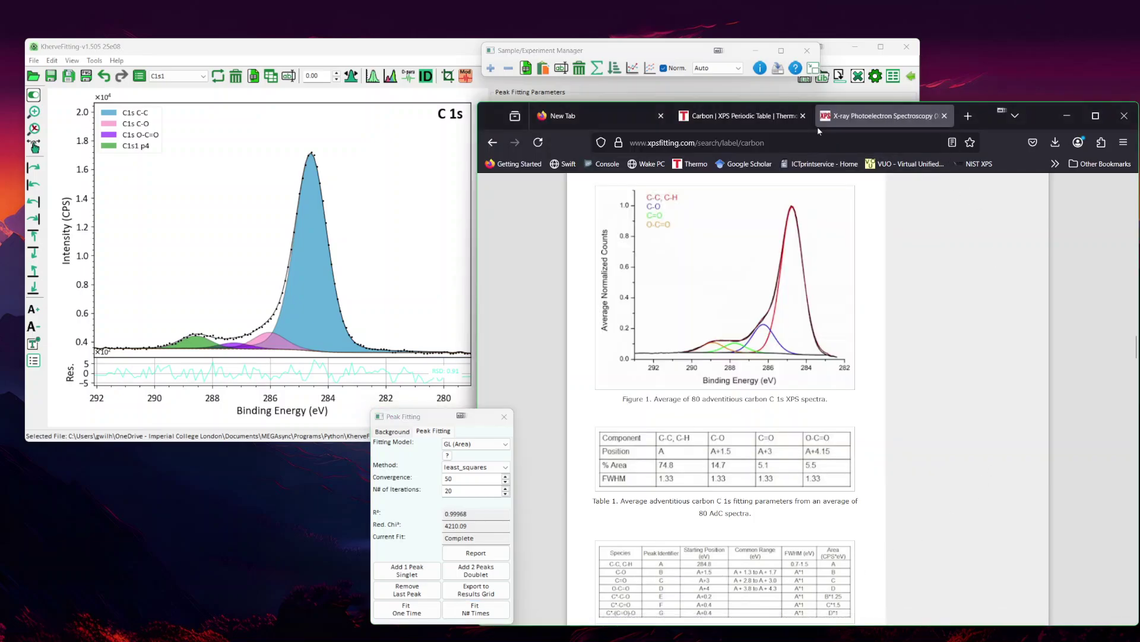
pyautogui.click(742, 117)
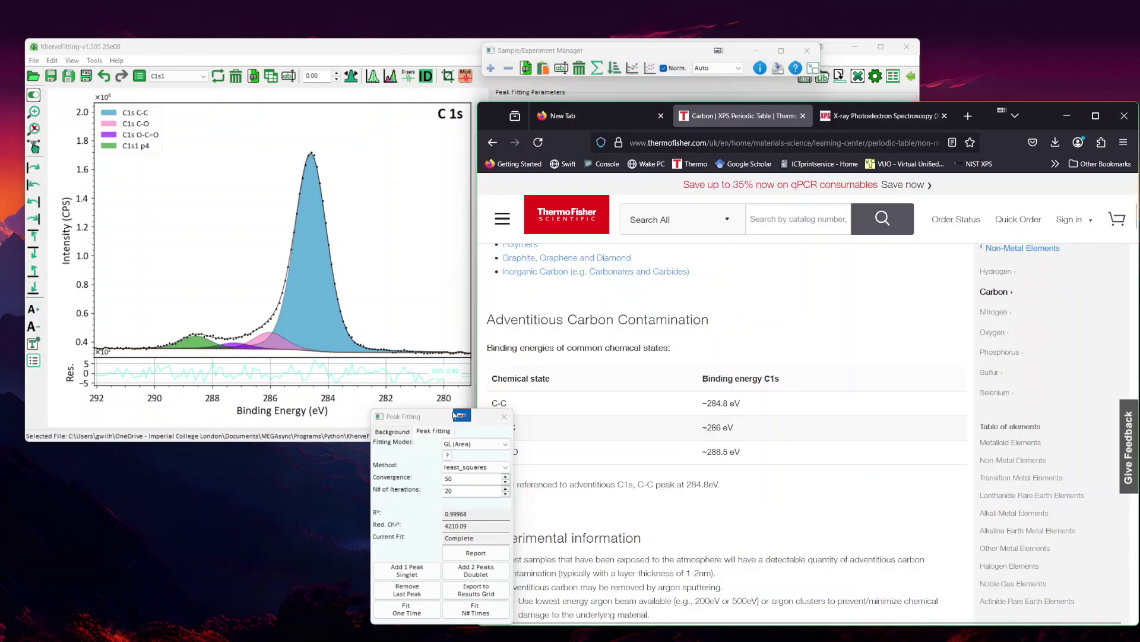
pyautogui.click(426, 417)
pyautogui.moveTo(426, 417); pyautogui.dragTo(370, 433)
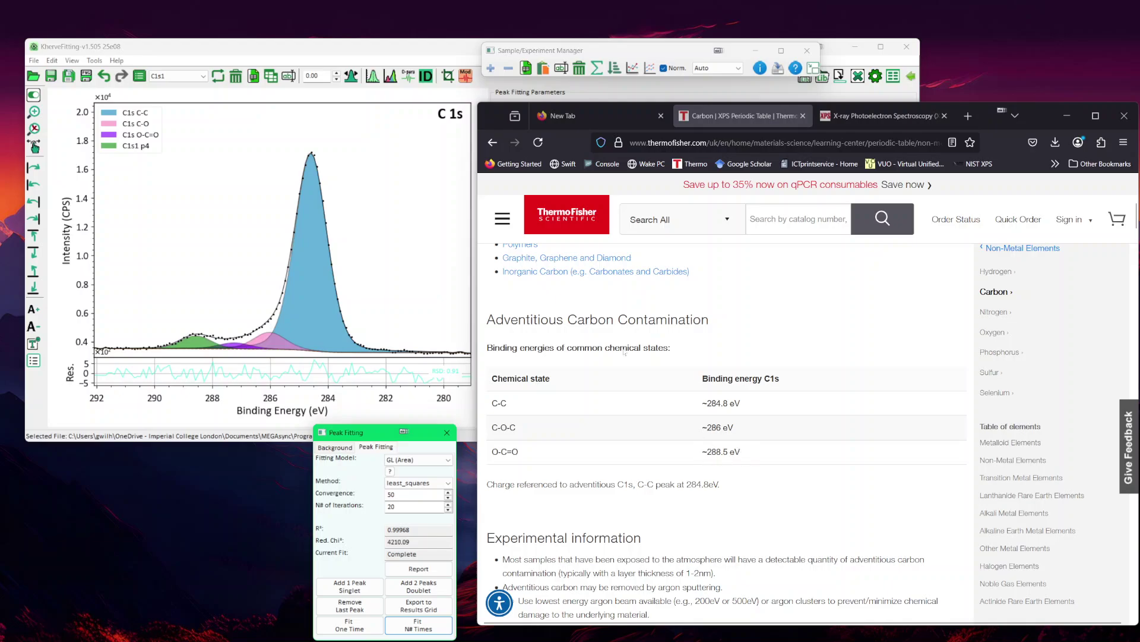
pyautogui.click(406, 49)
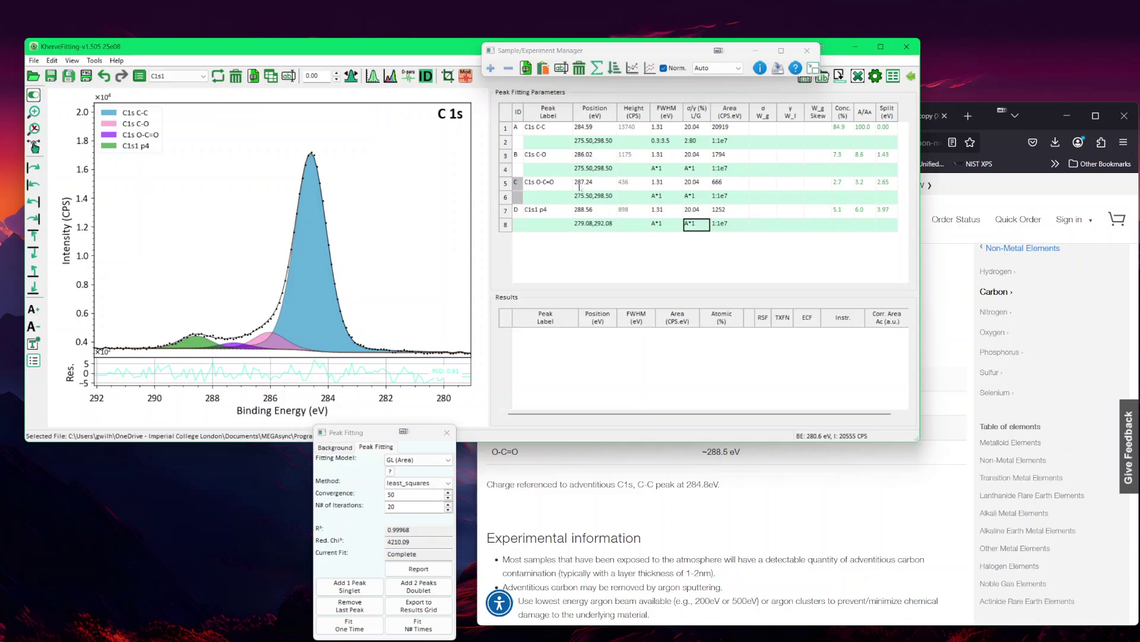
# Edit the label cells so peak C reads 'C1s C=O' and peak D 'C1s1 O-C=O'.
pyautogui.click(544, 182)
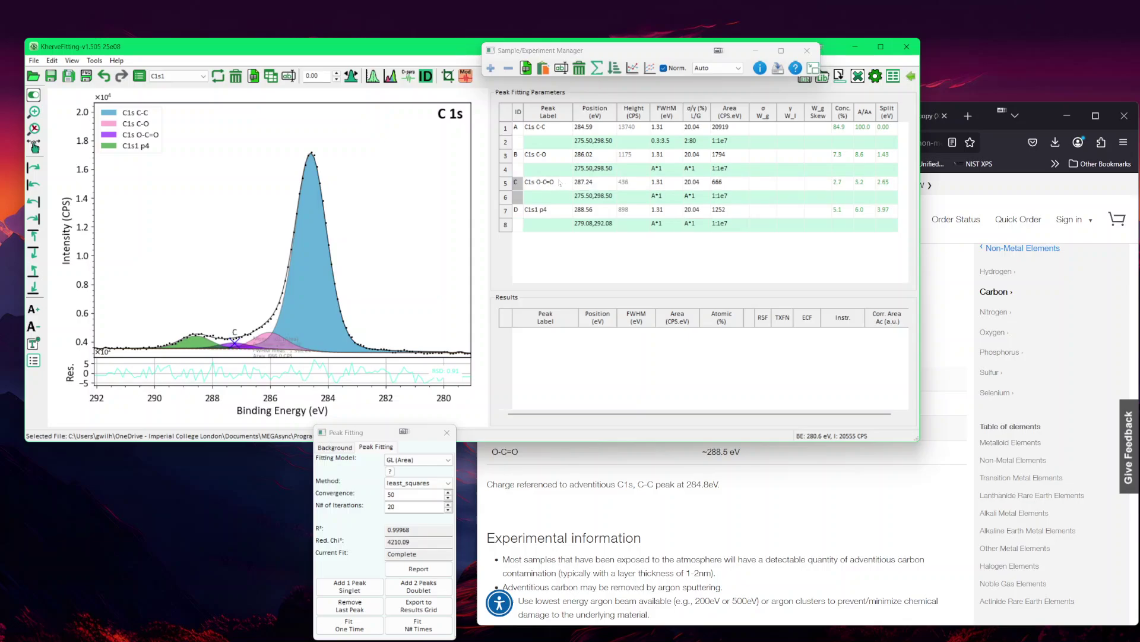
pyautogui.press('BackSpace')
pyautogui.press('BackSpace')
pyautogui.click(548, 209)
pyautogui.press('BackSpace')
pyautogui.press('BackSpace')
pyautogui.write('O-C=O')
pyautogui.press('Return')
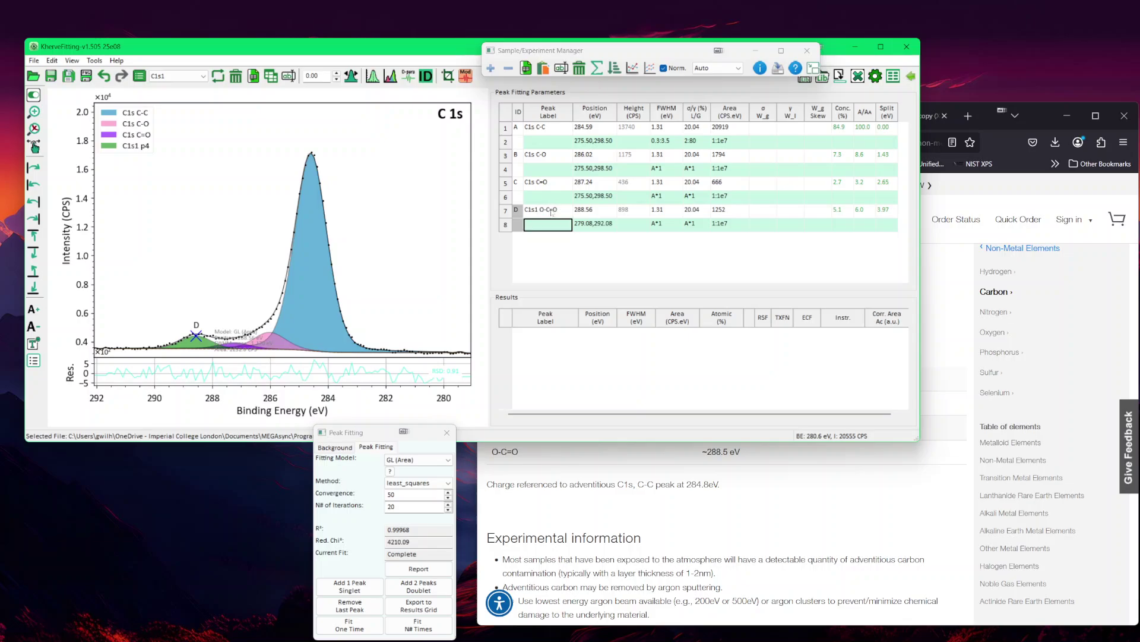
pyautogui.click(382, 241)
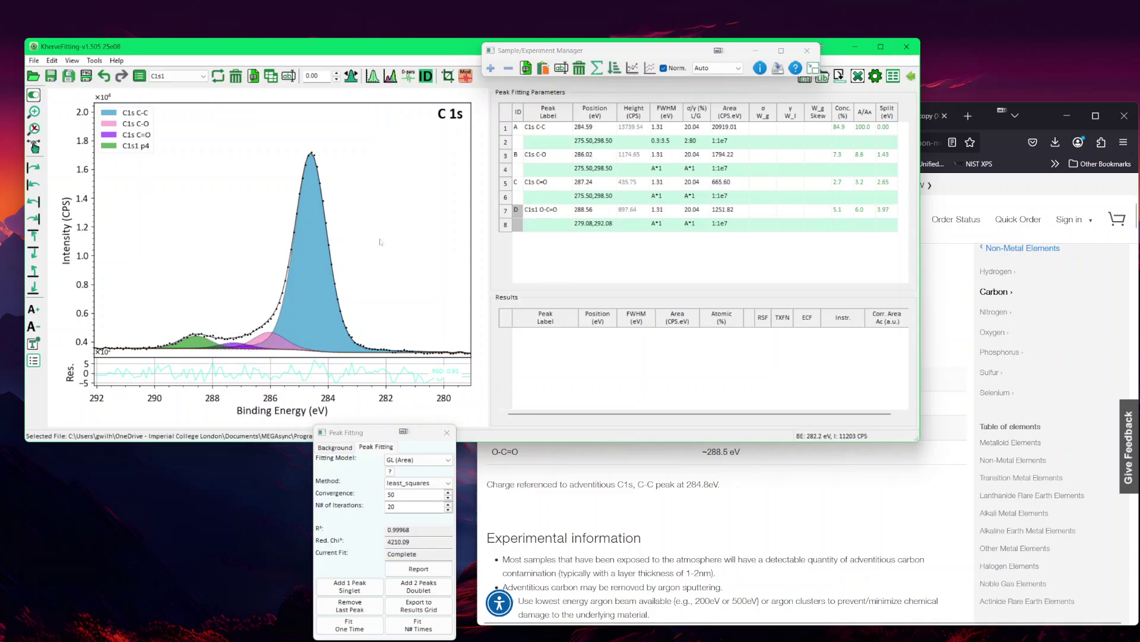
pyautogui.click(538, 156)
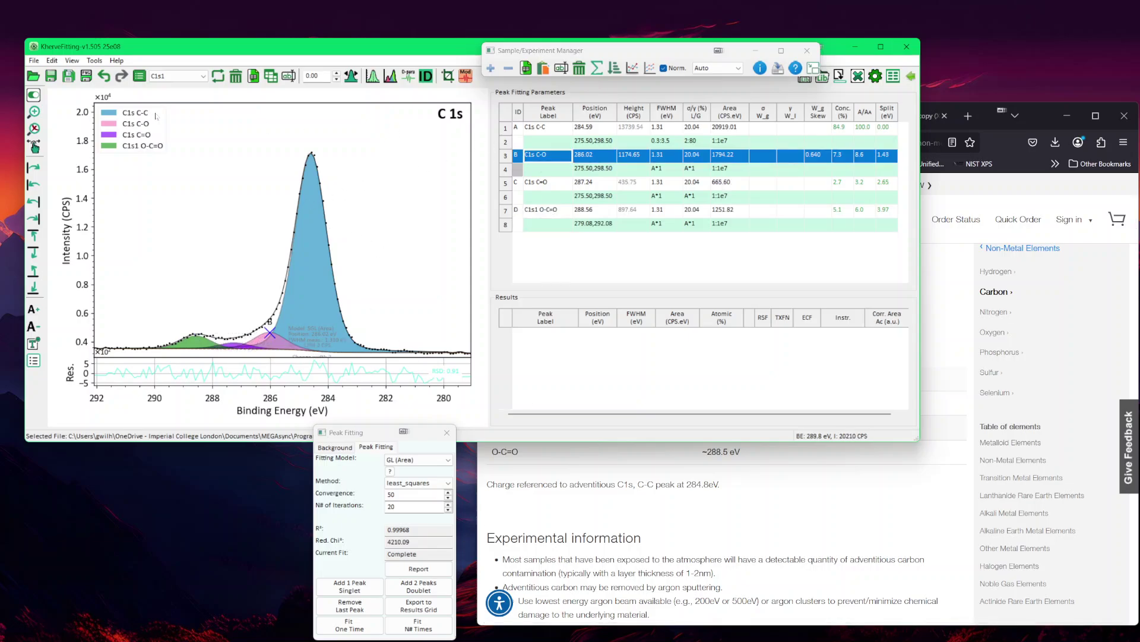